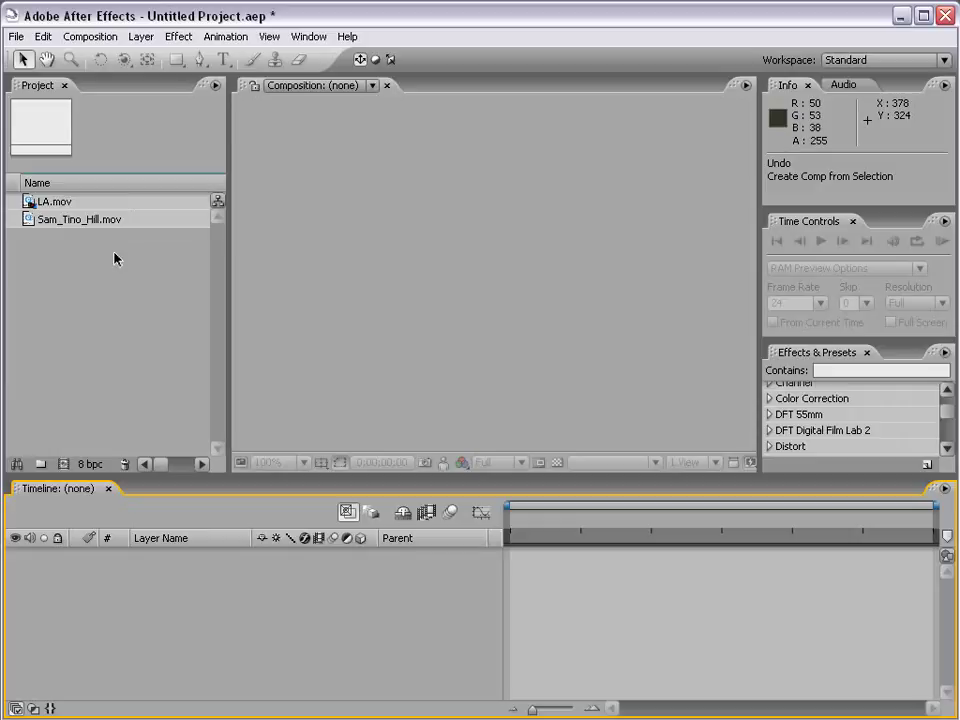
Create a composition from the LA.mov footage and scrub through the clip around 0:00:02:00
{"action": "left_click", "coordinate": [34, 201]}
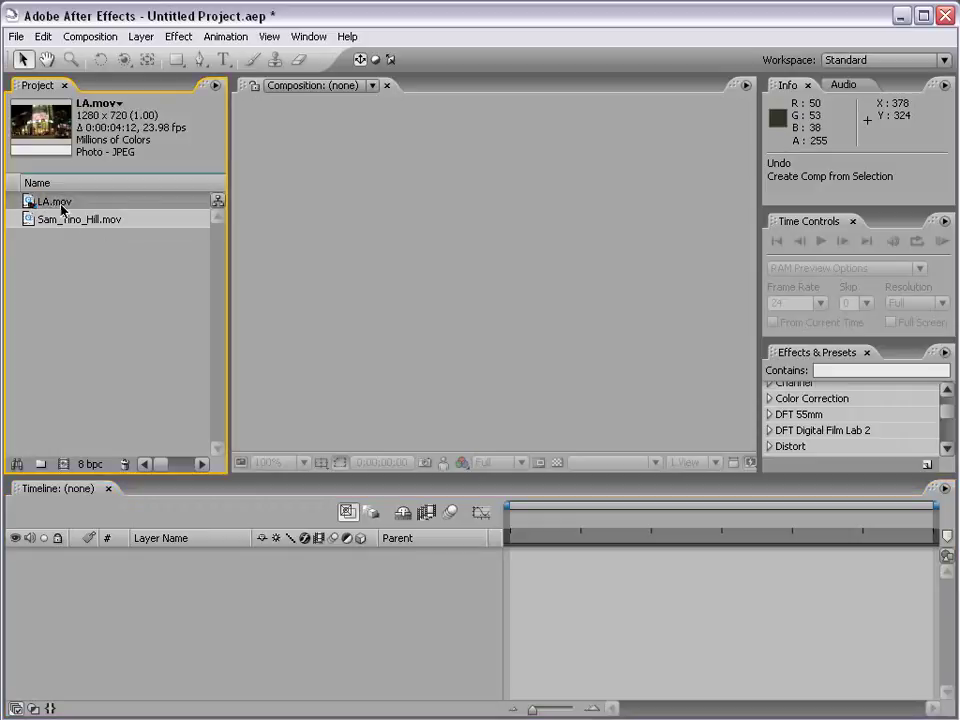
{"action": "left_click_drag", "start_coordinate": [30, 205], "coordinate": [64, 463]}
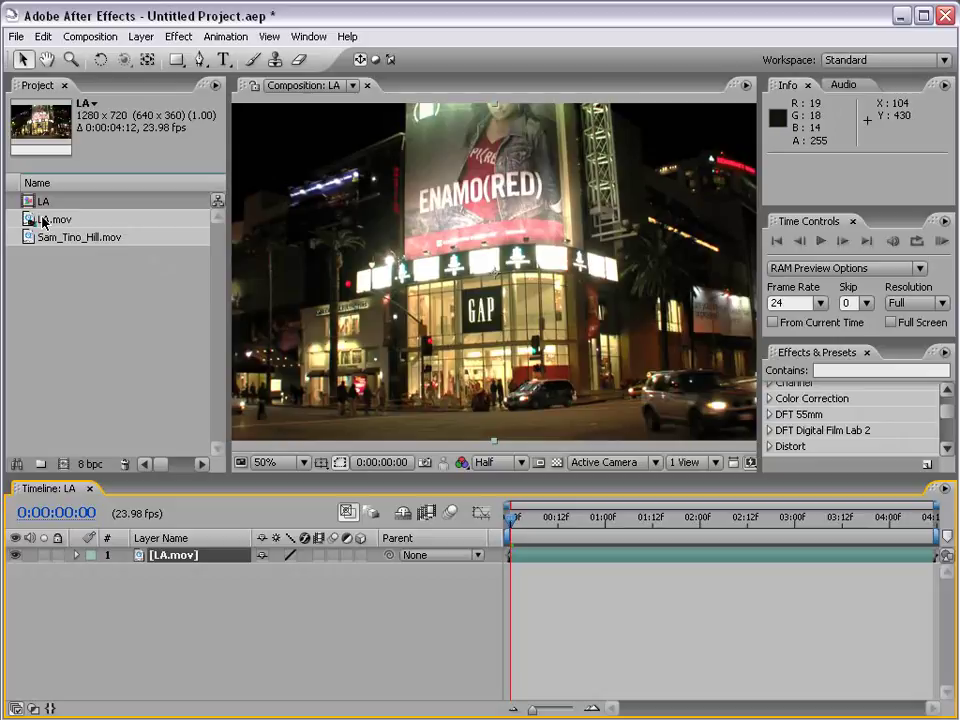
{"action": "left_click", "coordinate": [670, 519]}
{"action": "left_click_drag", "start_coordinate": [670, 519], "coordinate": [704, 519]}
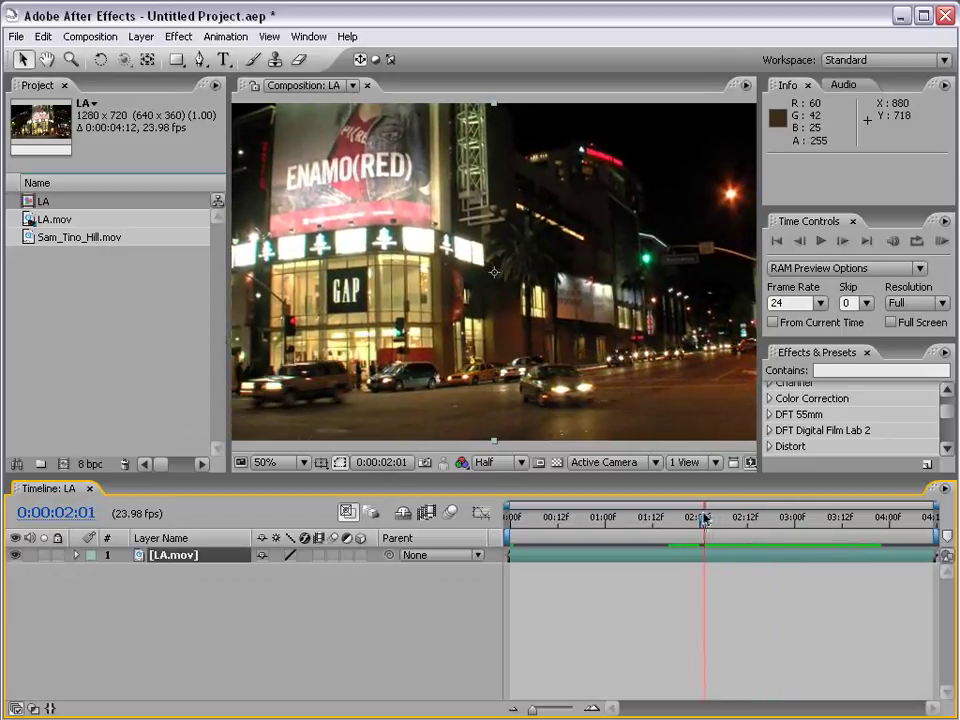
{"action": "left_click_drag", "start_coordinate": [707, 516], "coordinate": [670, 521]}
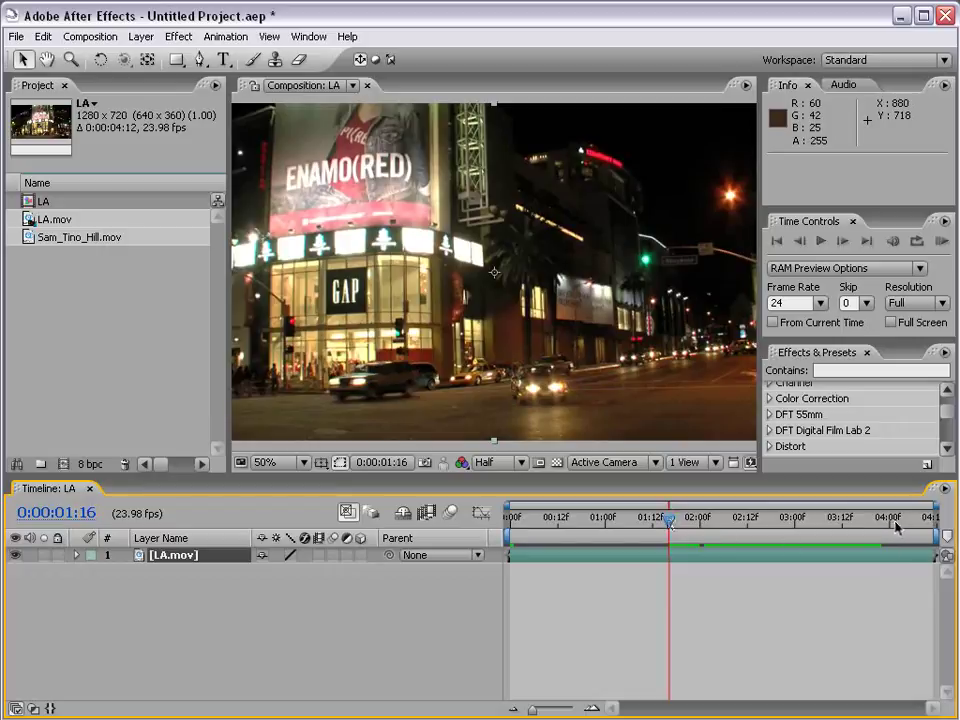
Set the LA composition's work area to start at 0:00:01:17 and end at 0:00:04:01
{"action": "left_click", "coordinate": [890, 519]}
{"action": "left_click_drag", "start_coordinate": [889, 520], "coordinate": [673, 532]}
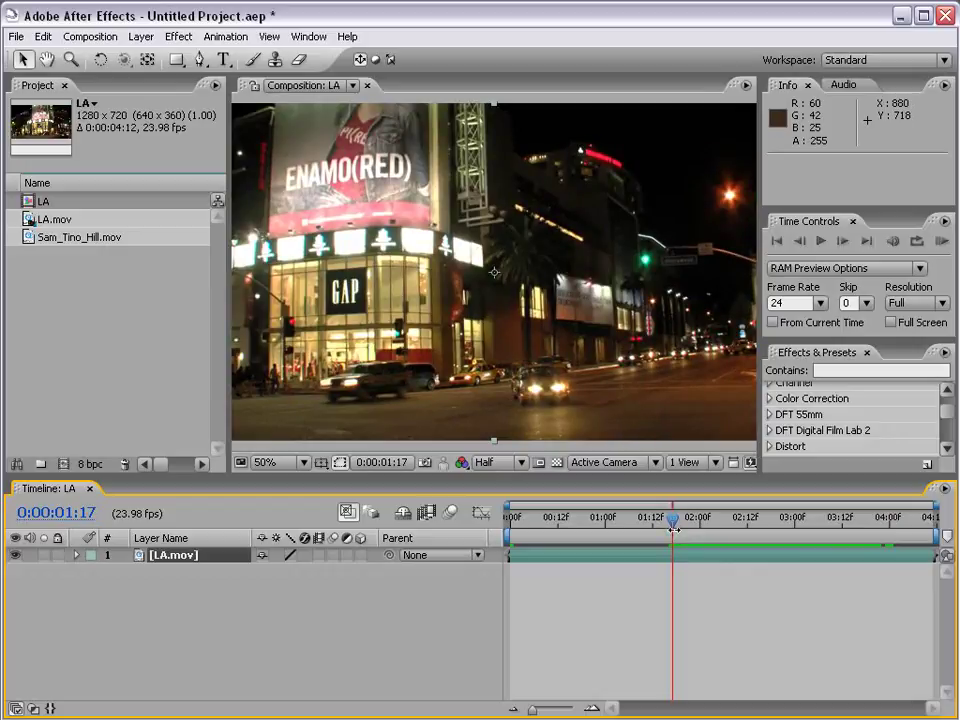
{"action": "key", "text": "b"}
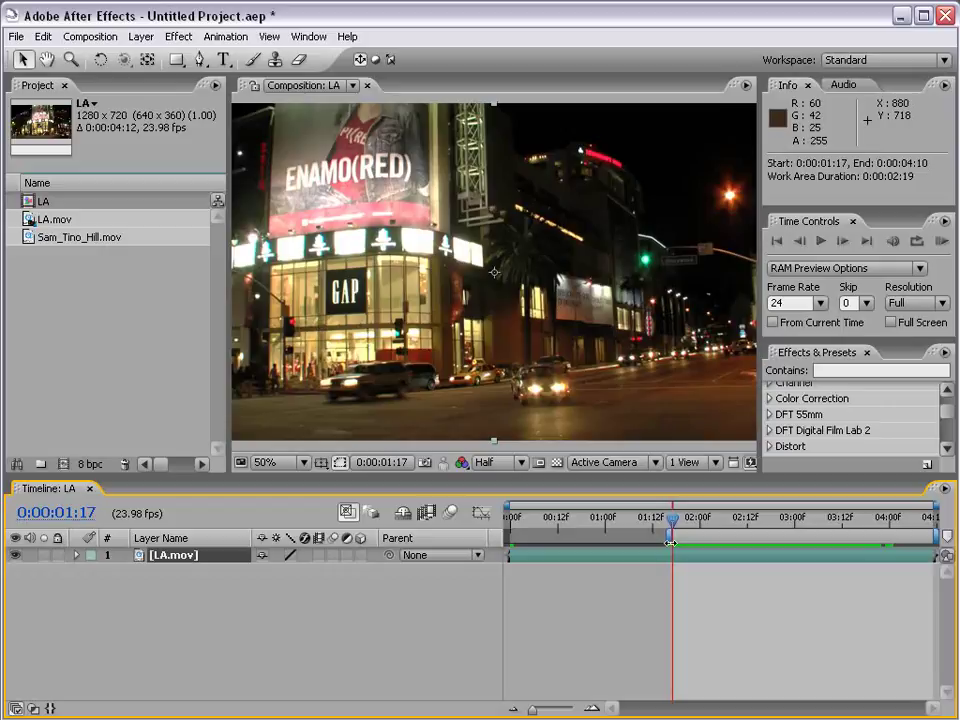
{"action": "left_click_drag", "start_coordinate": [668, 537], "coordinate": [890, 541]}
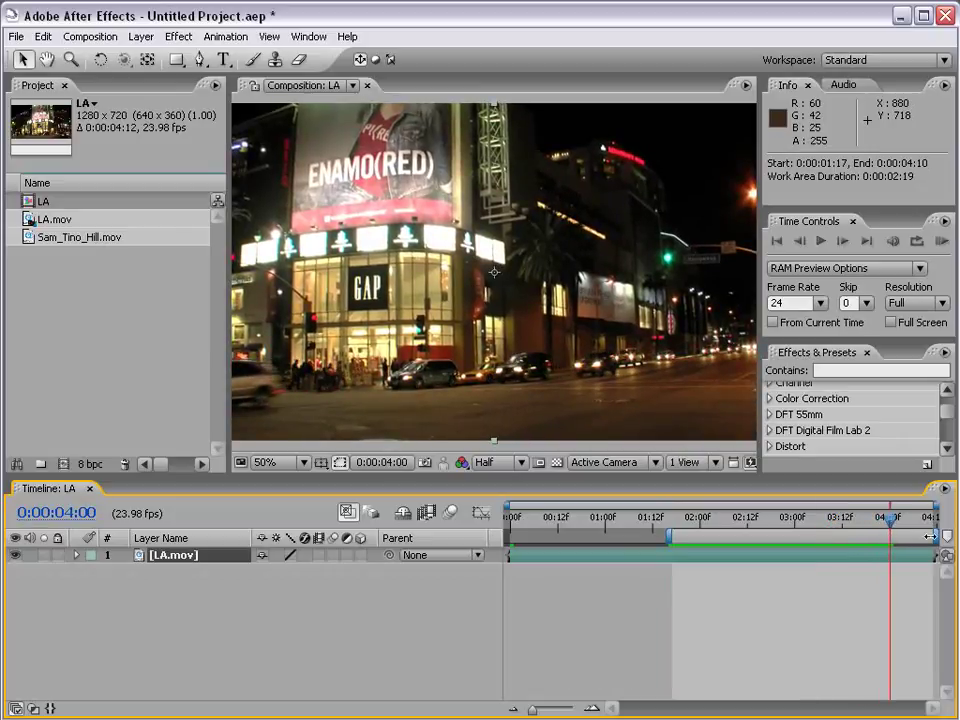
{"action": "left_click_drag", "start_coordinate": [930, 537], "coordinate": [899, 541]}
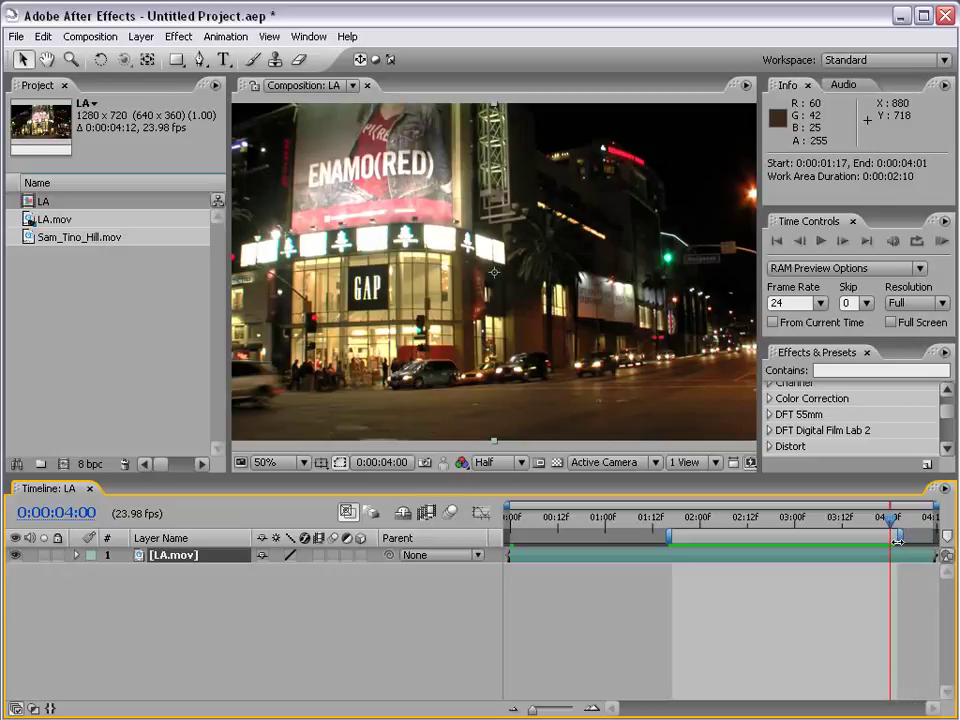
Trim the LA composition to its work area and return to the first frame
{"action": "right_click", "coordinate": [697, 541]}
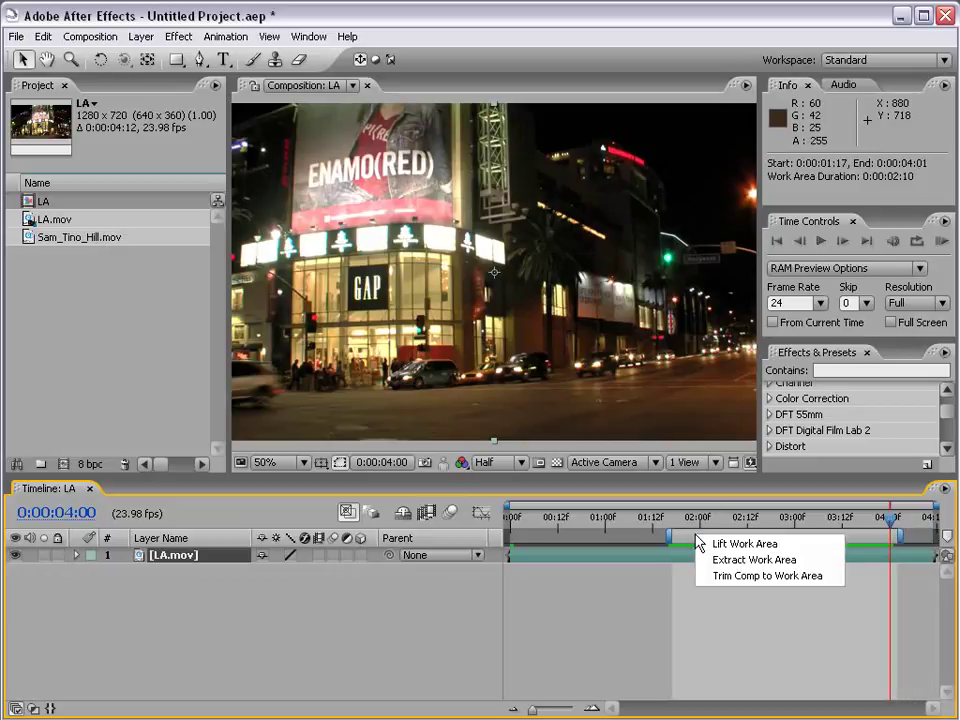
{"action": "left_click", "coordinate": [800, 577]}
{"action": "left_click", "coordinate": [510, 520]}
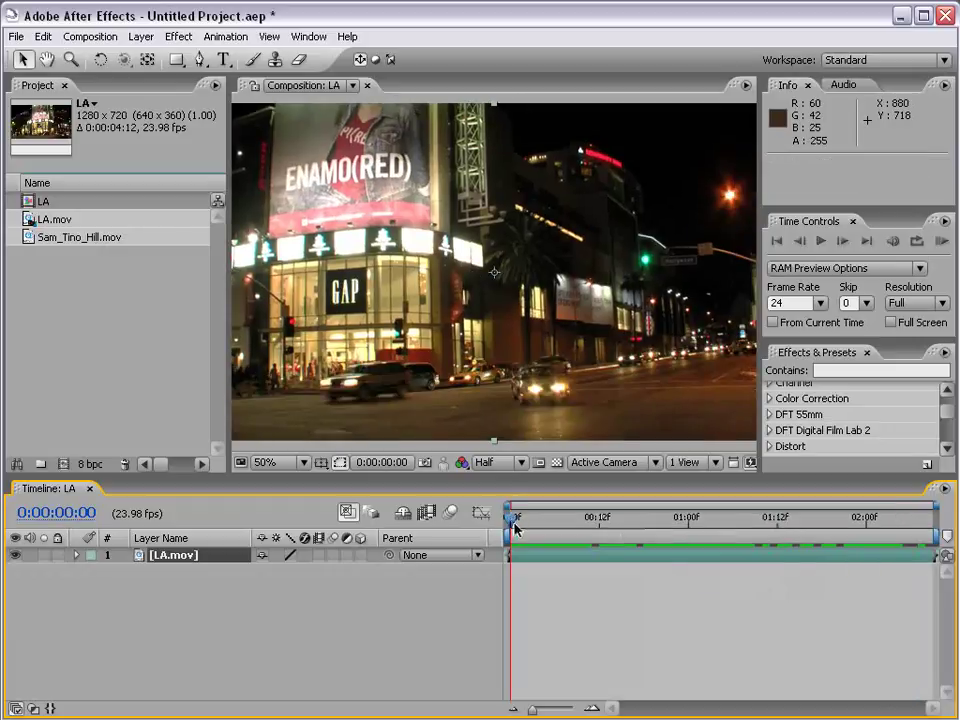
{"action": "left_click_drag", "start_coordinate": [524, 538], "coordinate": [501, 553]}
Open the LA.mov layer in its own viewer and compare it with the composition view
{"action": "double_click", "coordinate": [527, 557]}
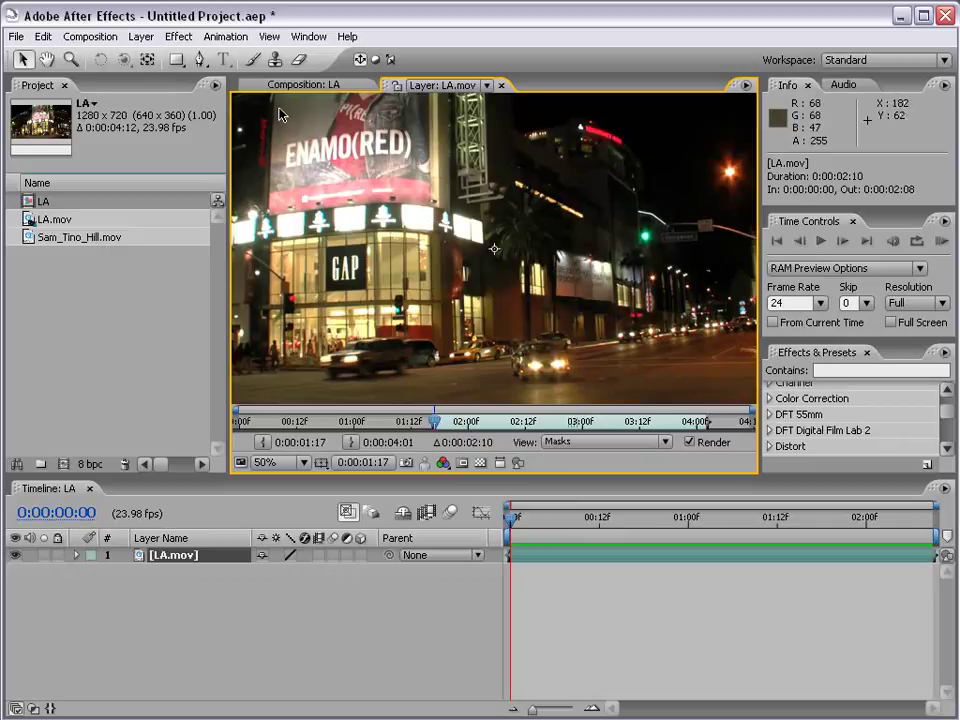
{"action": "left_click", "coordinate": [300, 86]}
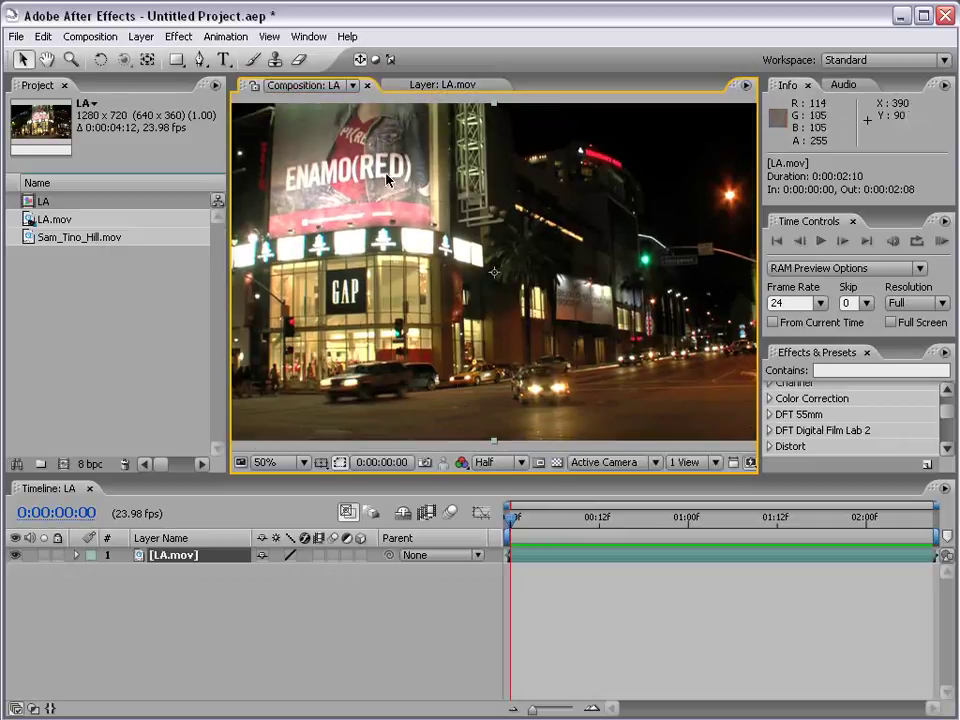
{"action": "left_click", "coordinate": [430, 86]}
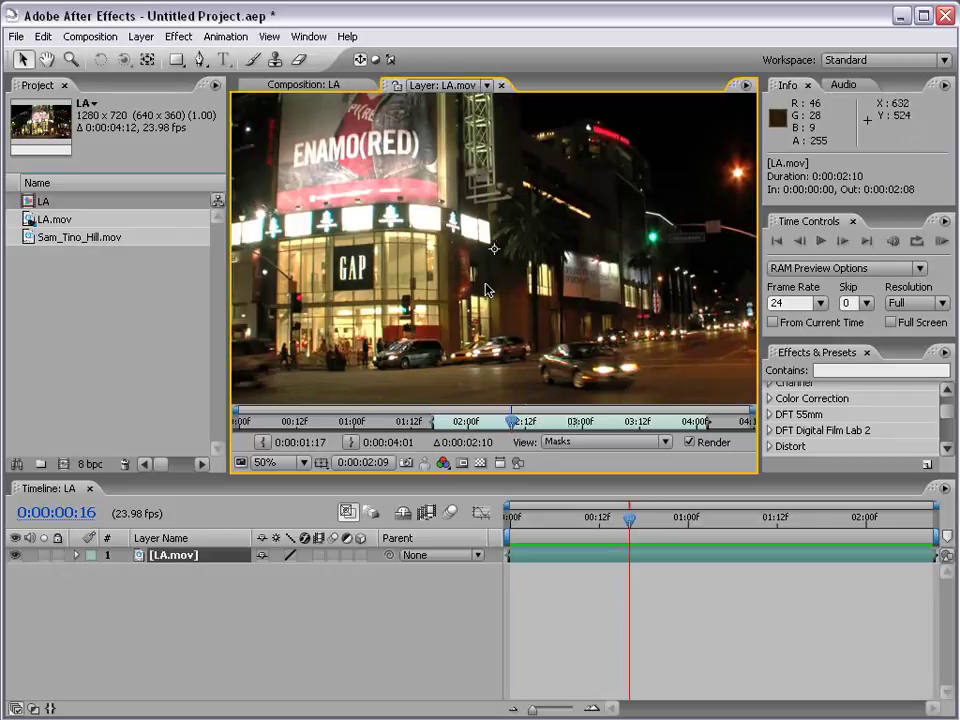
{"action": "left_click", "coordinate": [310, 85]}
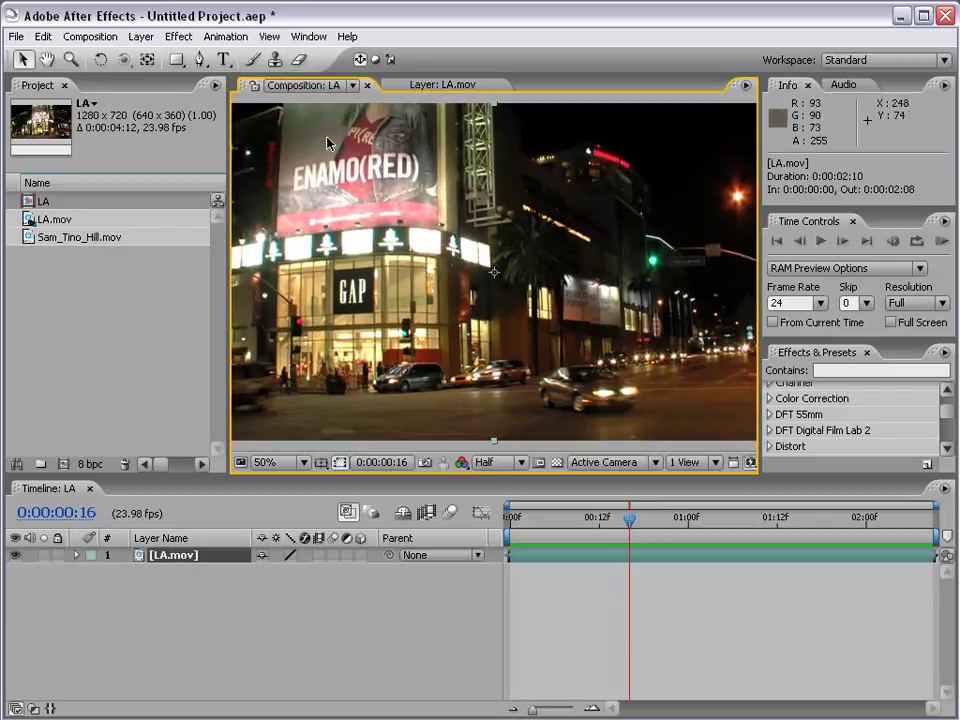
{"action": "double_click", "coordinate": [531, 559]}
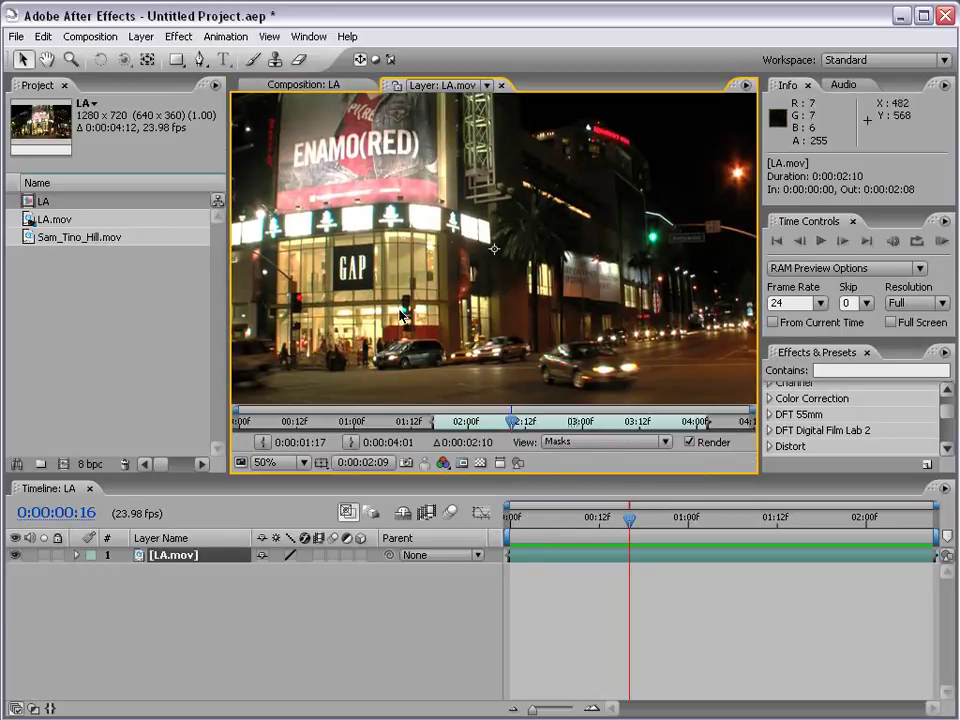
Show the Tracker Controls and narrow the project area to give the layer viewer more room
{"action": "left_click", "coordinate": [308, 36]}
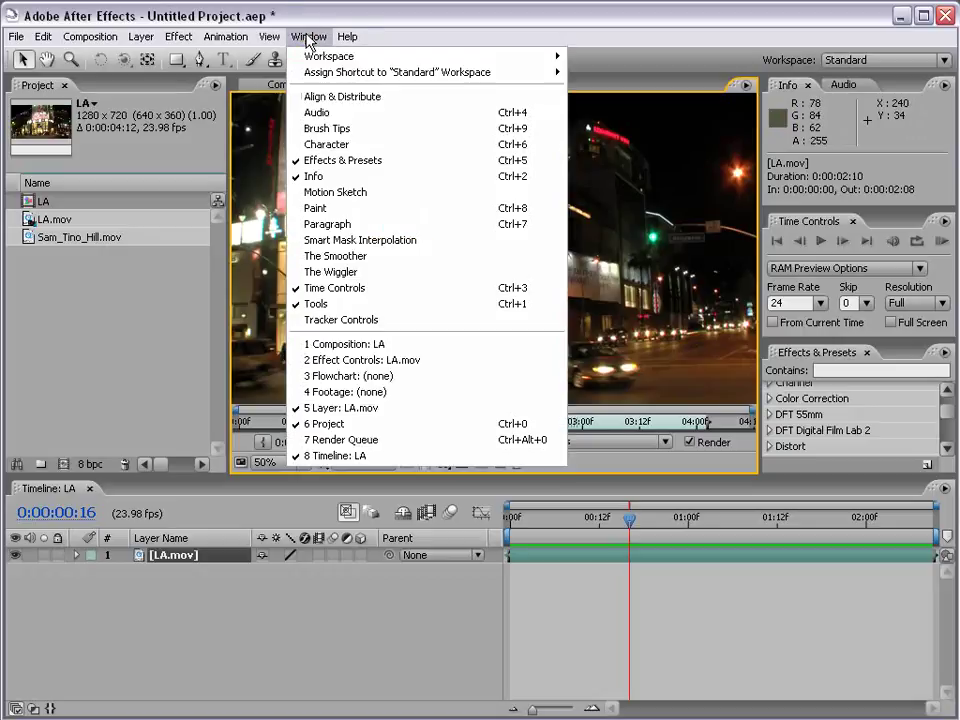
{"action": "left_click", "coordinate": [394, 321]}
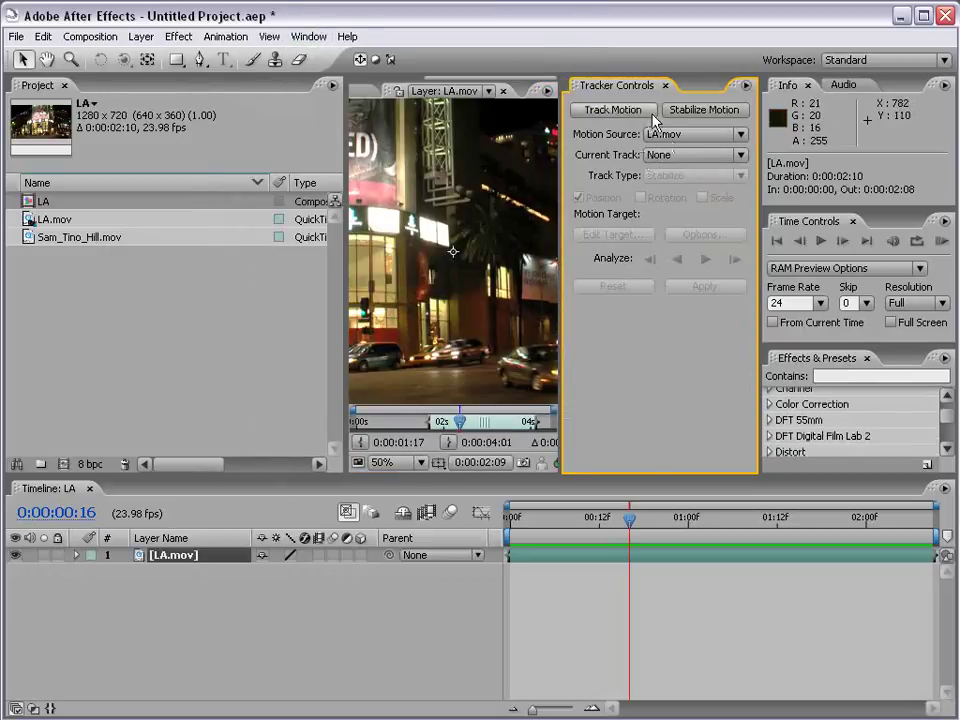
{"action": "left_click_drag", "start_coordinate": [344, 270], "coordinate": [102, 270]}
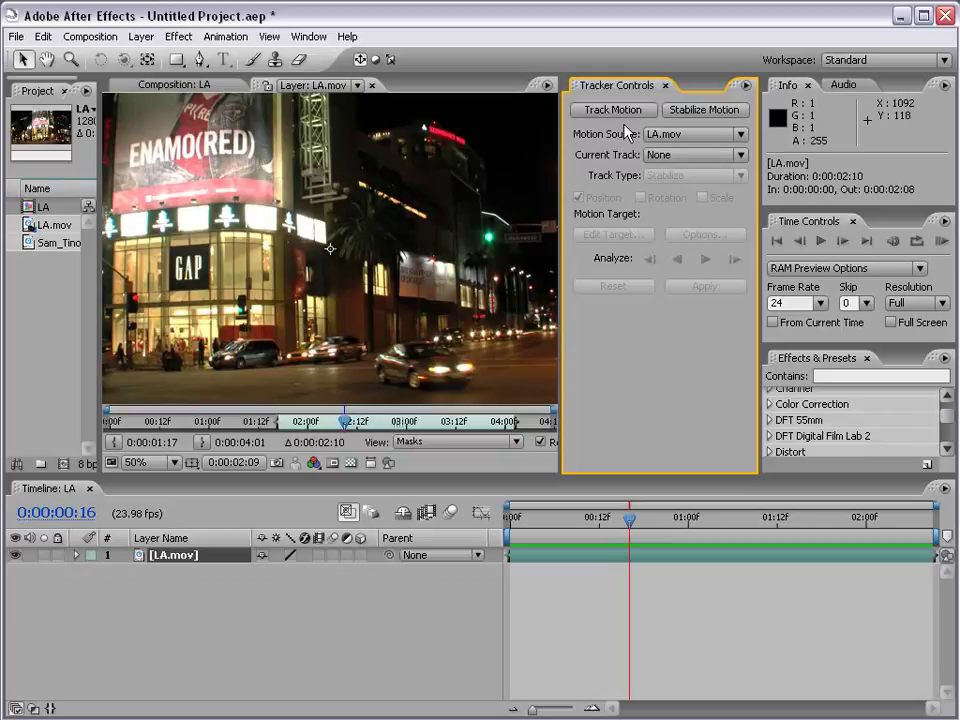
{"action": "key", "text": "grave"}
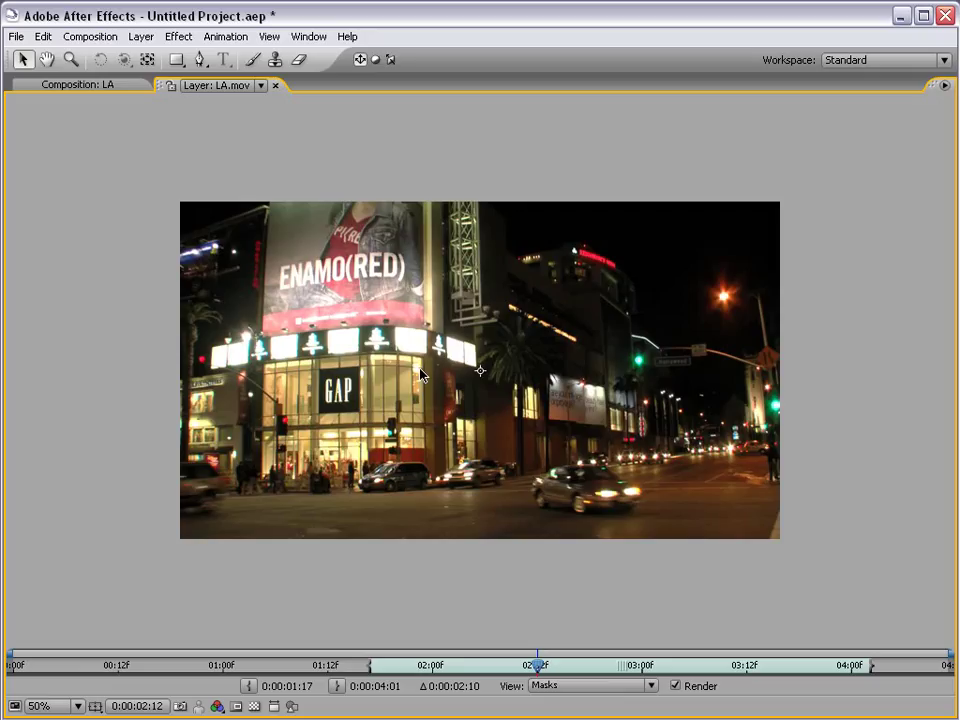
{"action": "key", "text": "grave"}
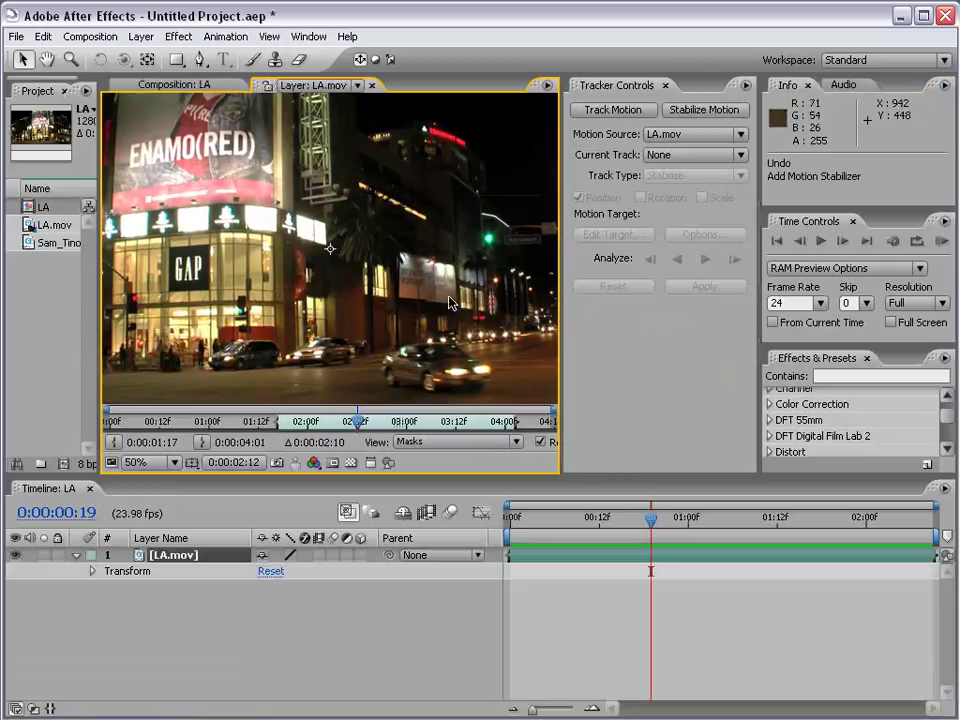
Add a motion stabilizer to LA.mov and place Track Point 1 on the dark wall below the lit white sign
{"action": "left_click", "coordinate": [705, 111]}
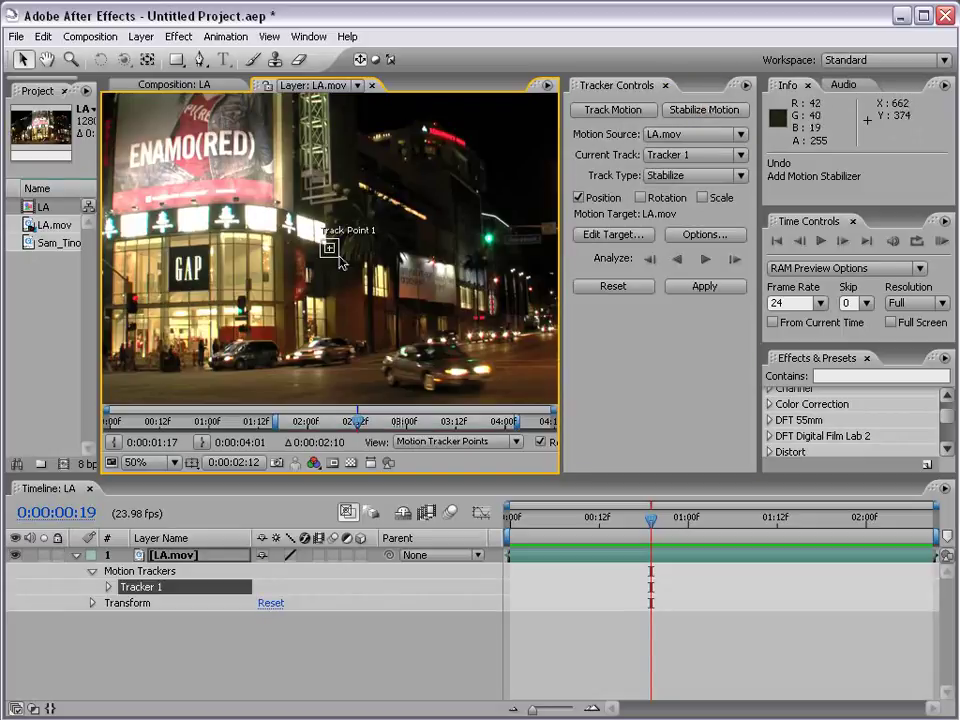
{"action": "scroll", "coordinate": [333, 250], "scroll_direction": "up", "scroll_amount": 2}
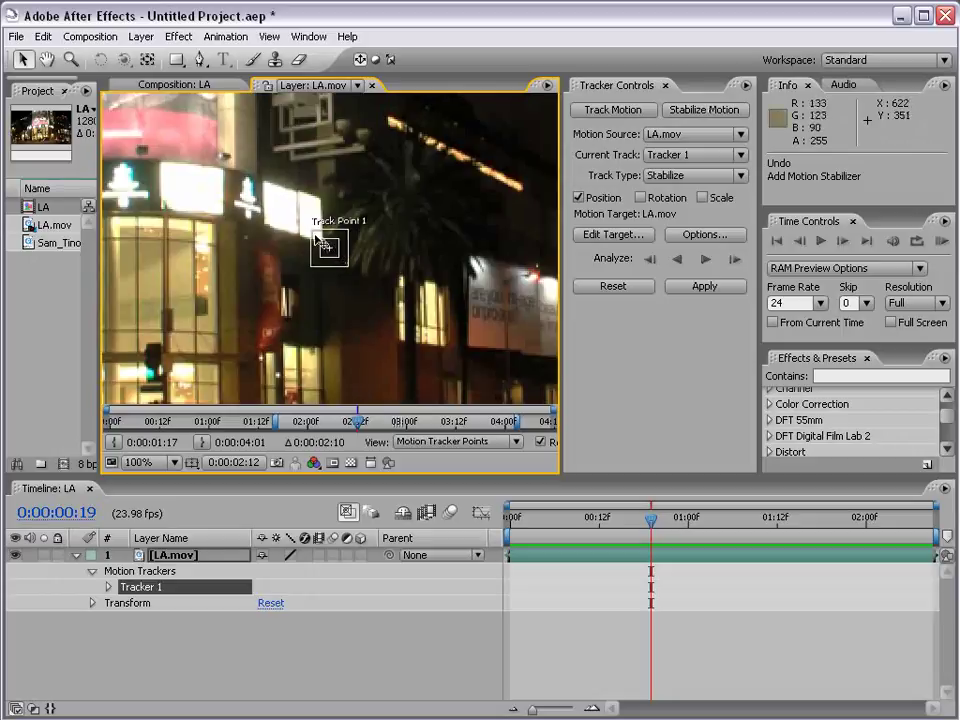
{"action": "scroll", "coordinate": [347, 270], "scroll_direction": "up", "scroll_amount": 1}
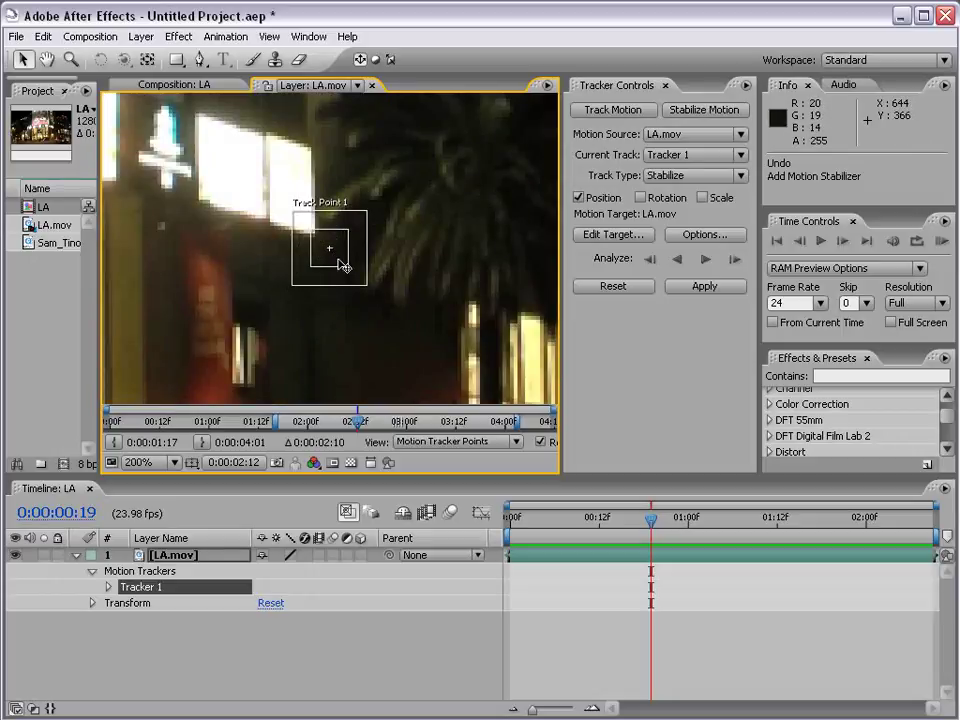
{"action": "left_click_drag", "start_coordinate": [341, 264], "coordinate": [213, 210]}
{"action": "key", "text": "ctrl+z"}
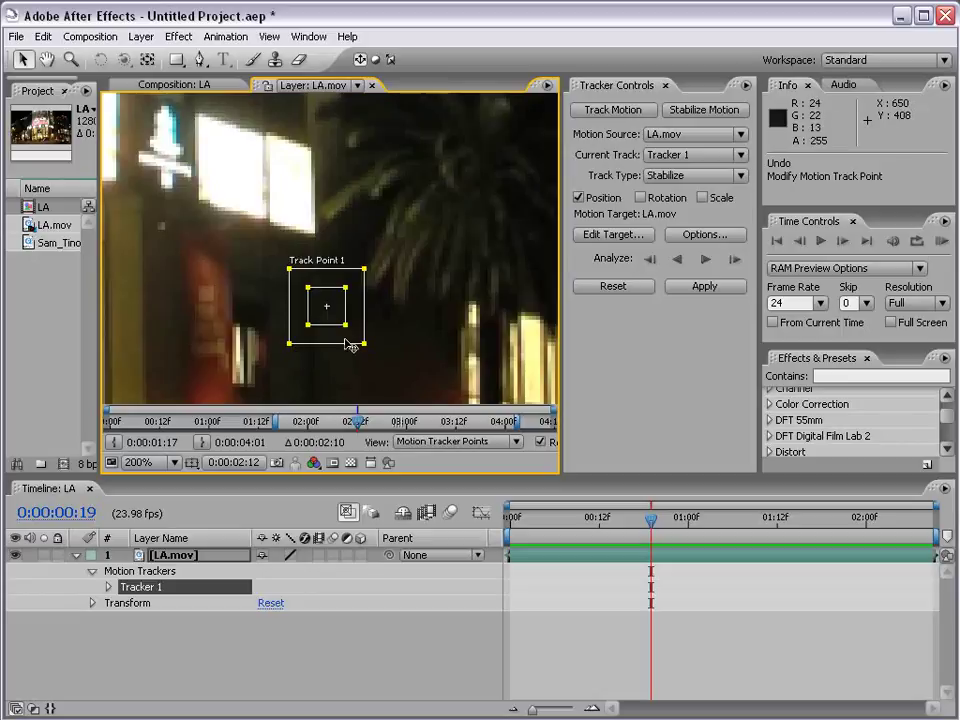
Enlarge Track Point 1's outer search region to about three times the width of its inner feature region
{"action": "left_click_drag", "start_coordinate": [364, 343], "coordinate": [387, 359]}
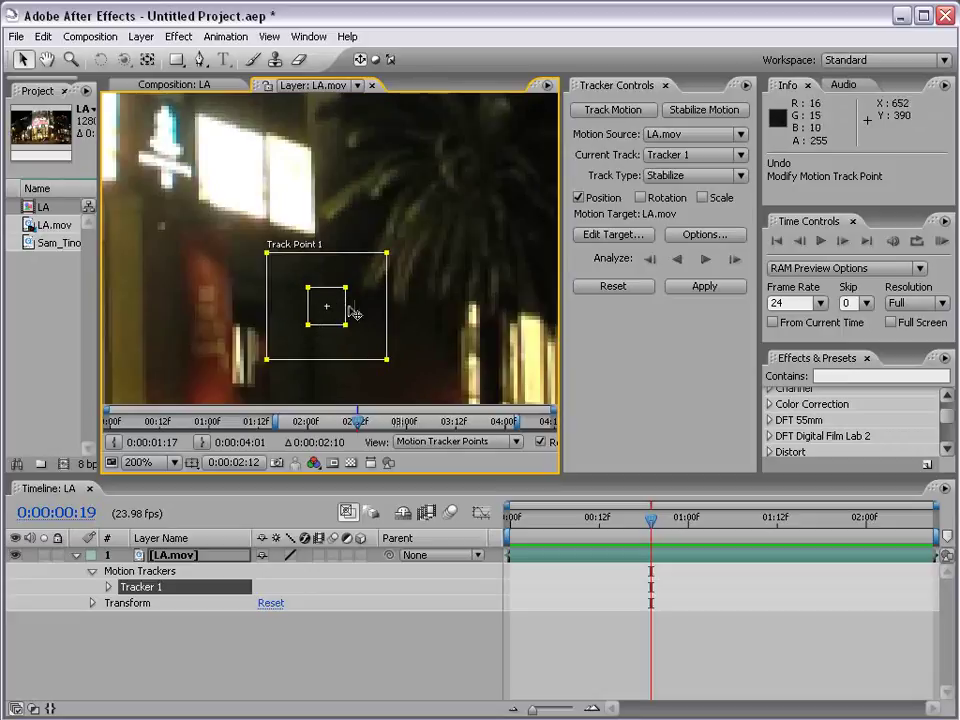
{"action": "left_click_drag", "start_coordinate": [388, 258], "coordinate": [441, 210]}
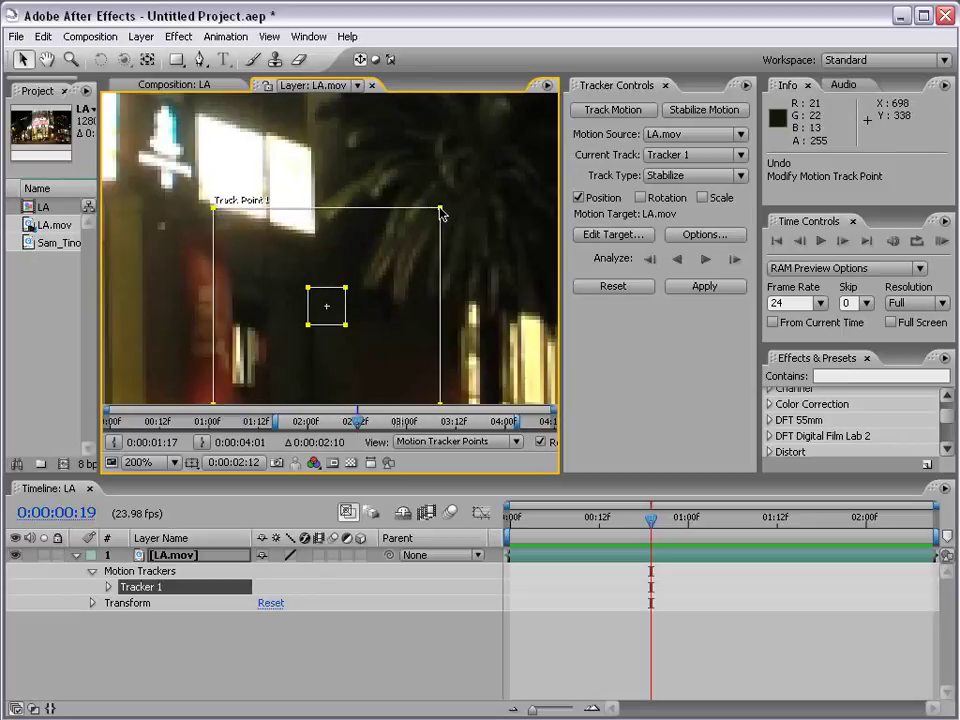
{"action": "left_click_drag", "start_coordinate": [441, 210], "coordinate": [383, 253]}
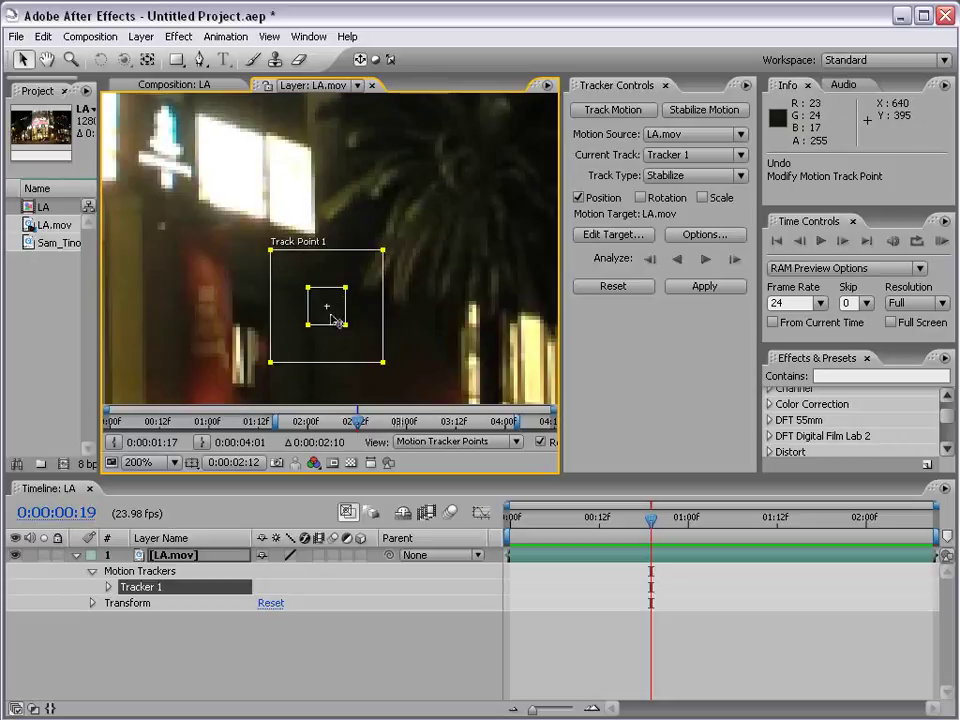
Move Track Point 1 to the lit sign's lower right corner, try it on the palm fronds, and return it to the corner
{"action": "left_click_drag", "start_coordinate": [338, 322], "coordinate": [326, 250]}
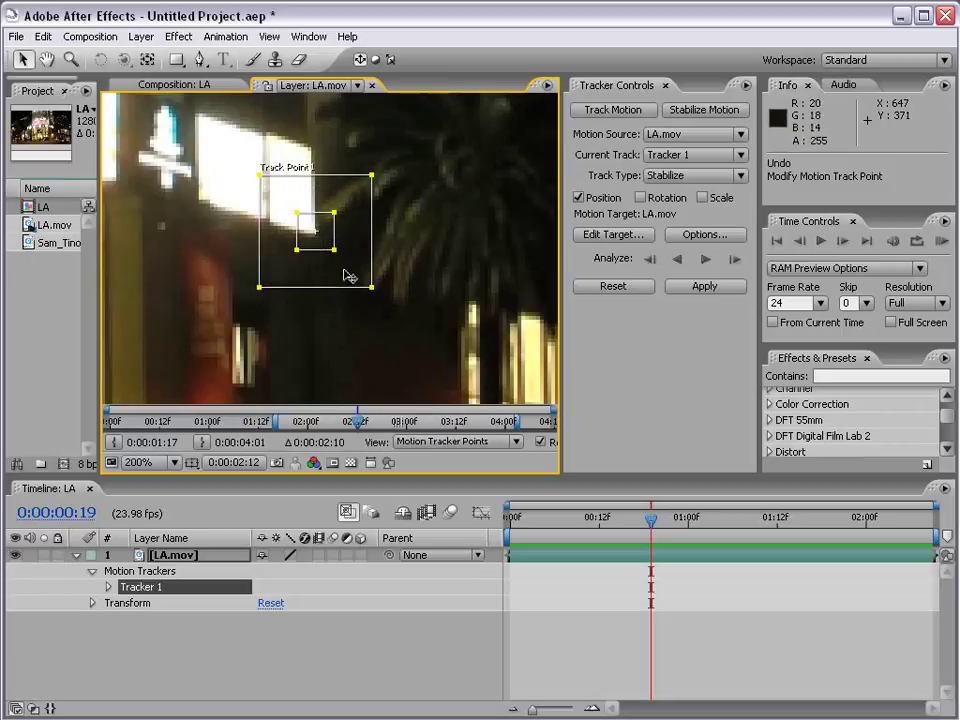
{"action": "scroll", "coordinate": [333, 249], "scroll_direction": "up", "scroll_amount": 1}
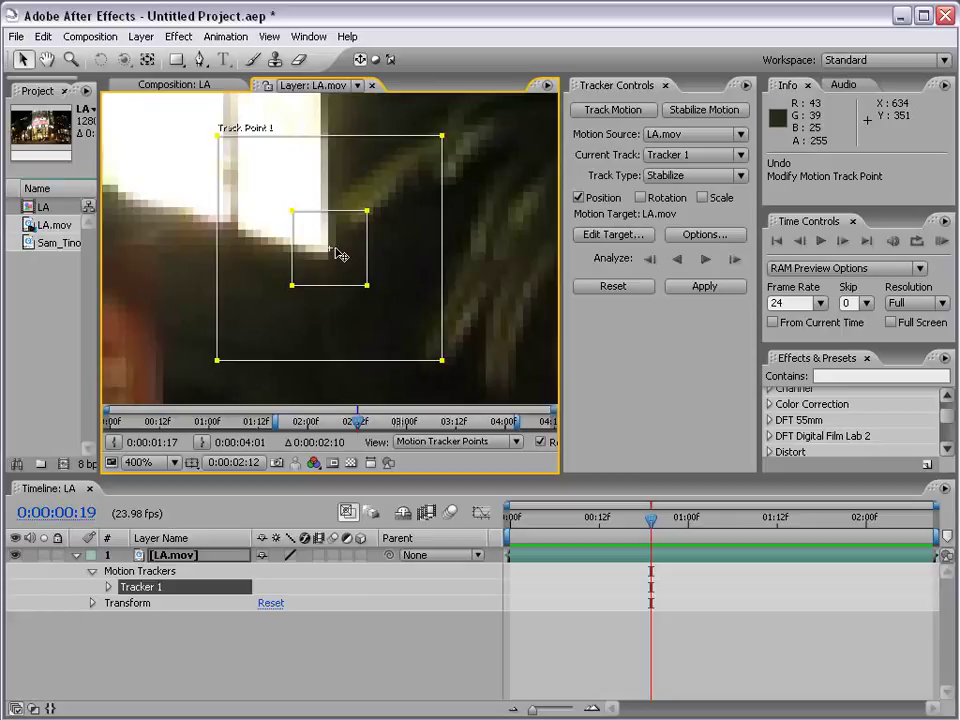
{"action": "scroll", "coordinate": [339, 255], "scroll_direction": "down", "scroll_amount": 1}
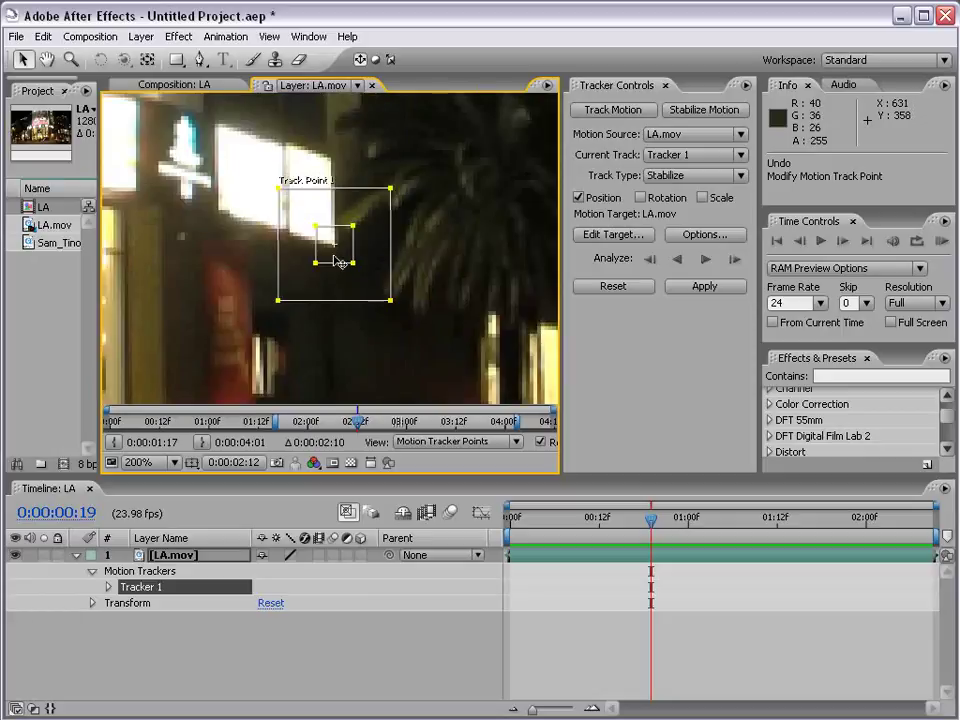
{"action": "left_click_drag", "start_coordinate": [335, 258], "coordinate": [427, 259]}
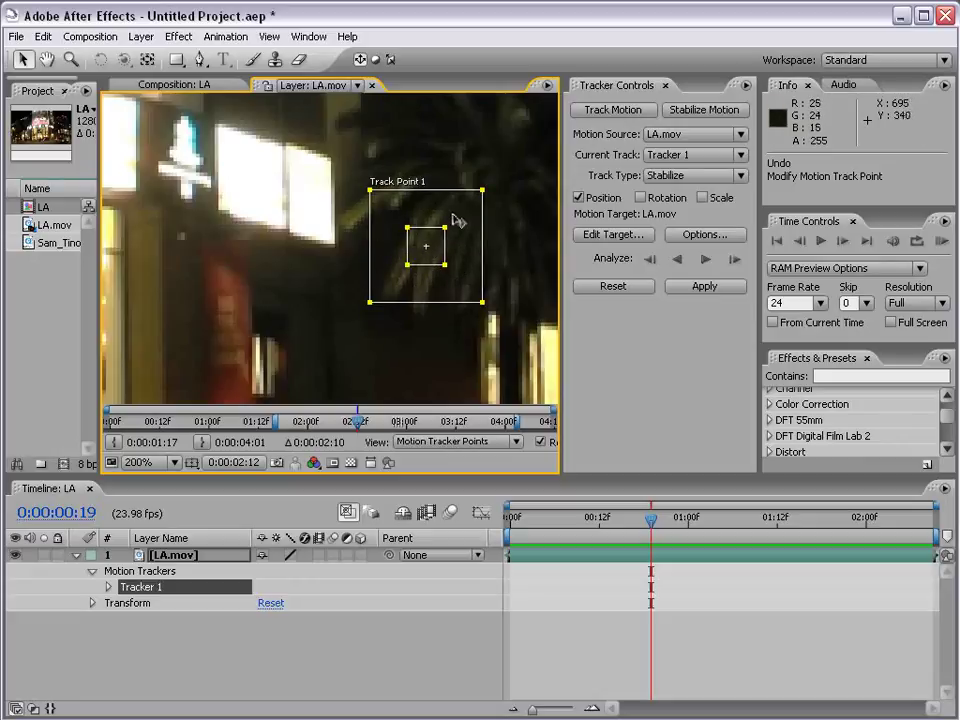
{"action": "left_click_drag", "start_coordinate": [429, 253], "coordinate": [336, 264]}
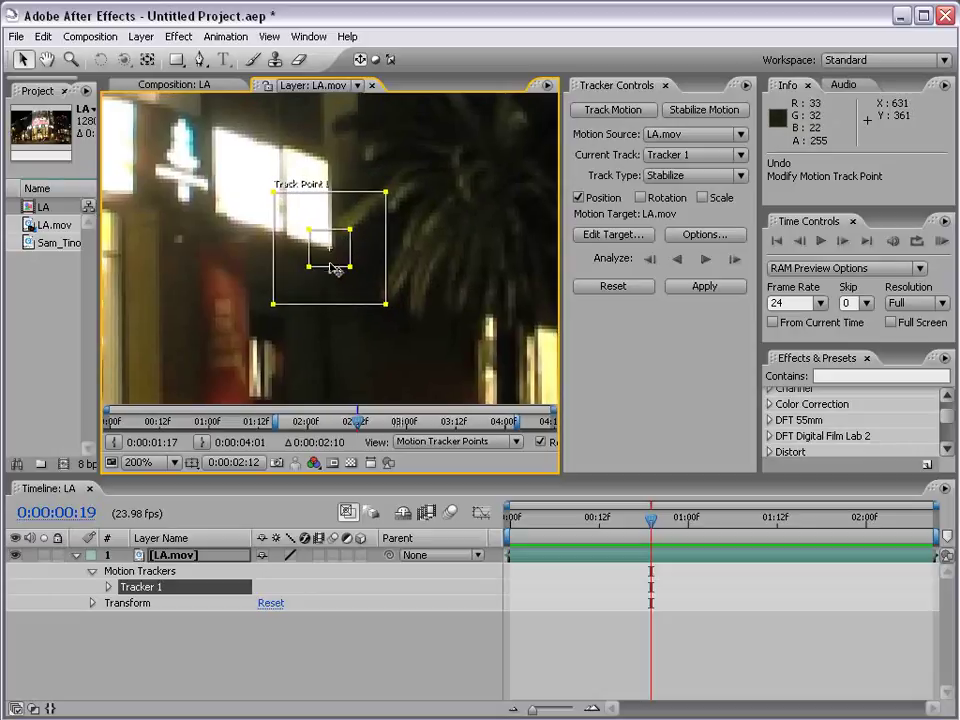
Move Track Point 1 onto the storefront window to the right of the GAP sign
{"action": "scroll", "coordinate": [336, 268], "scroll_direction": "down", "scroll_amount": 2}
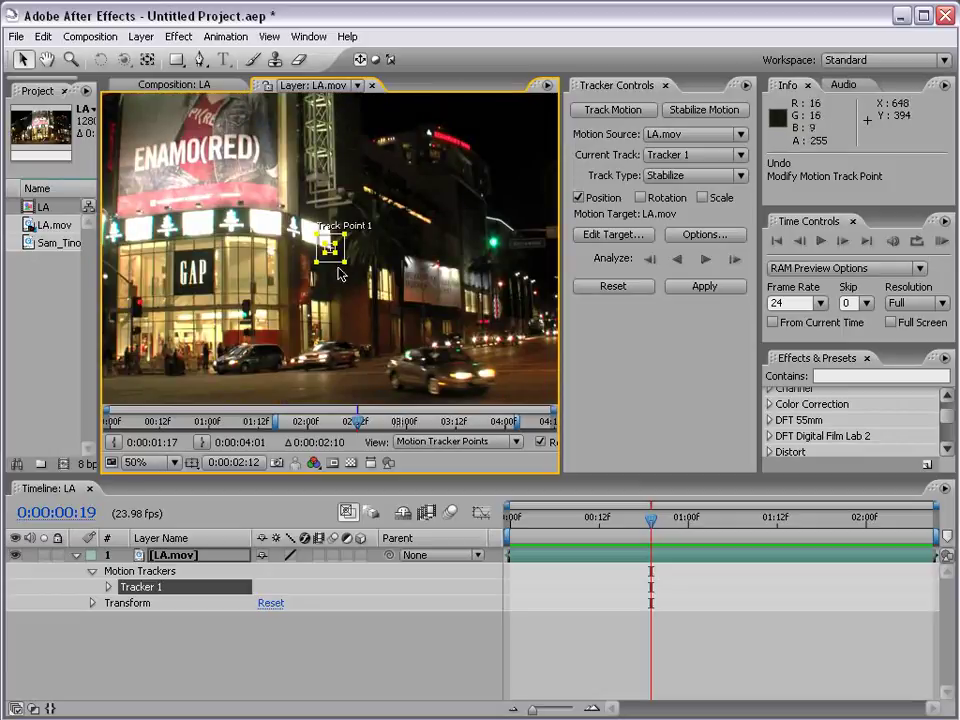
{"action": "scroll", "coordinate": [336, 268], "scroll_direction": "up", "scroll_amount": 2}
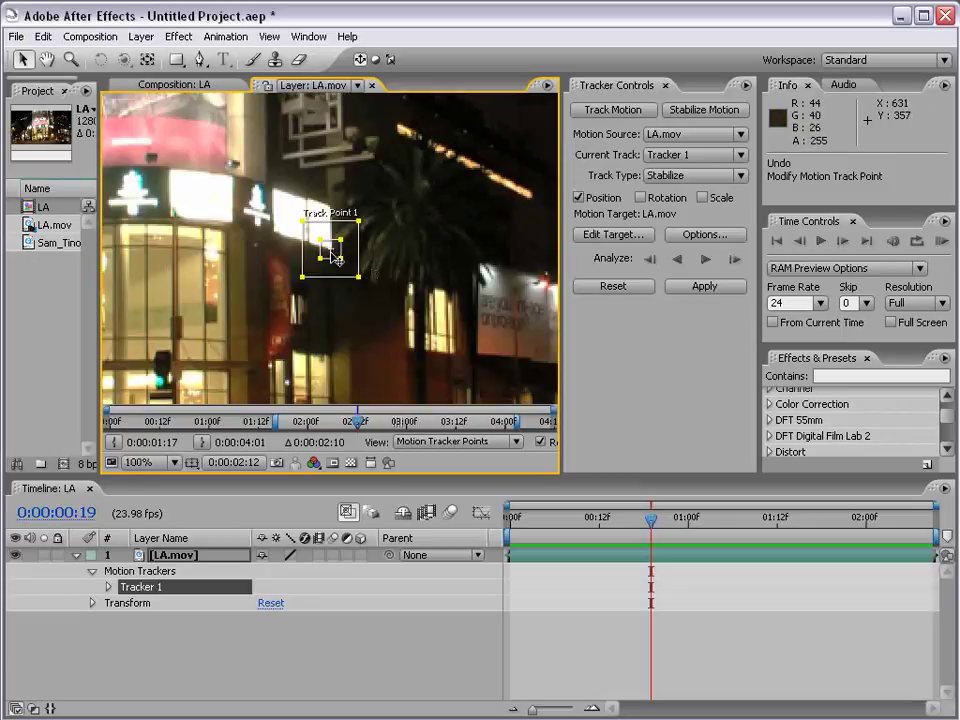
{"action": "left_click_drag", "start_coordinate": [330, 250], "coordinate": [385, 300]}
{"action": "left_click_drag", "start_coordinate": [302, 311], "coordinate": [222, 319]}
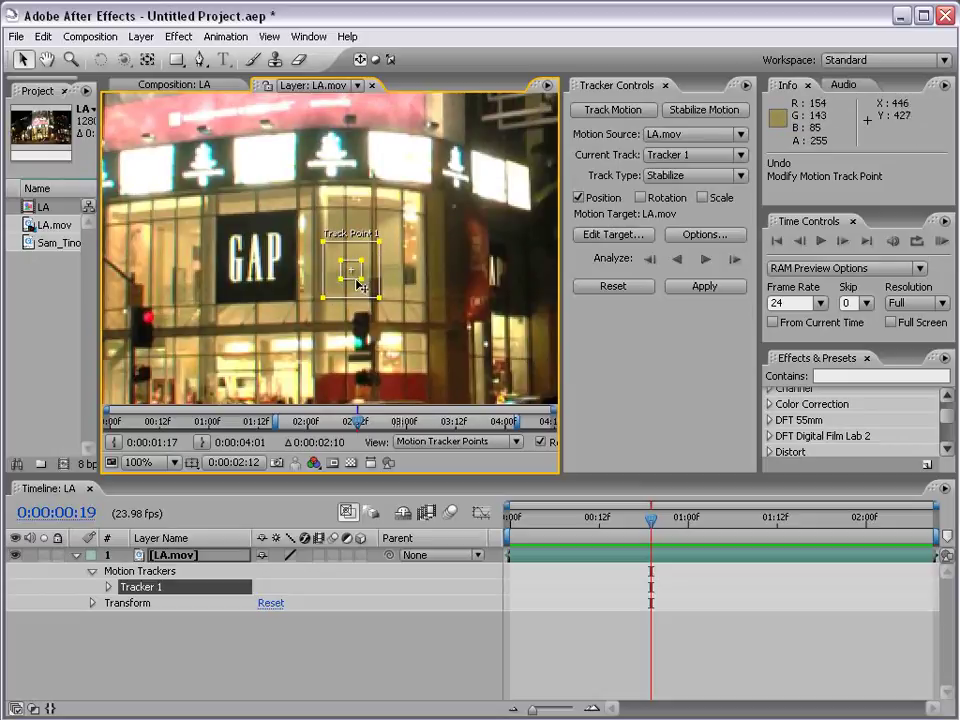
Move Track Point 1 onto the lower left edge of the GAP sign and enable Rotation tracking
{"action": "left_click_drag", "start_coordinate": [360, 283], "coordinate": [238, 300]}
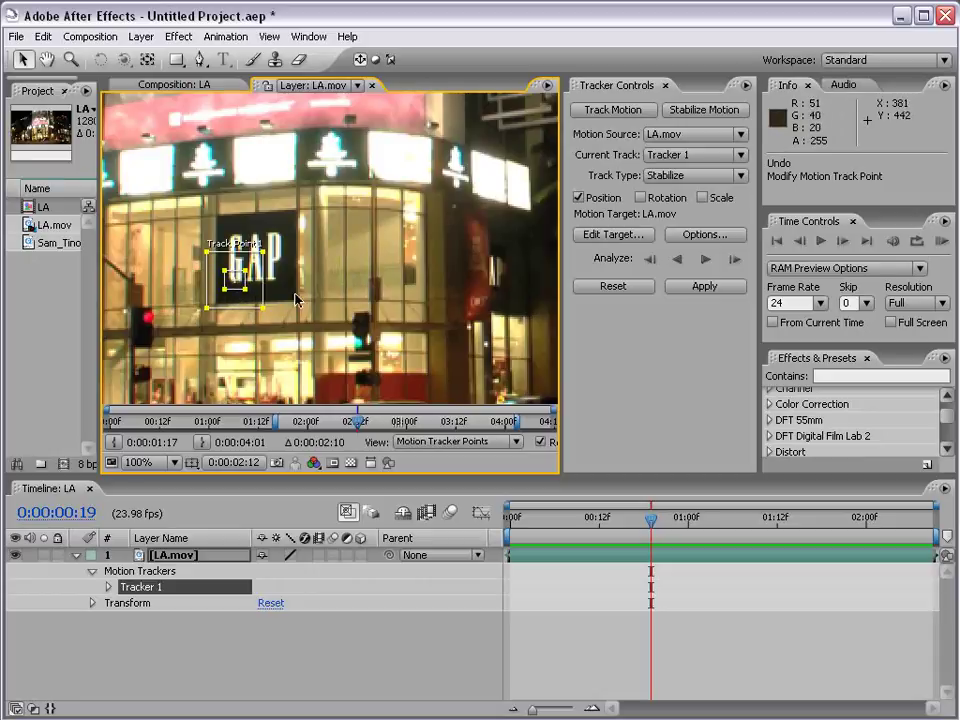
{"action": "key", "text": "comma"}
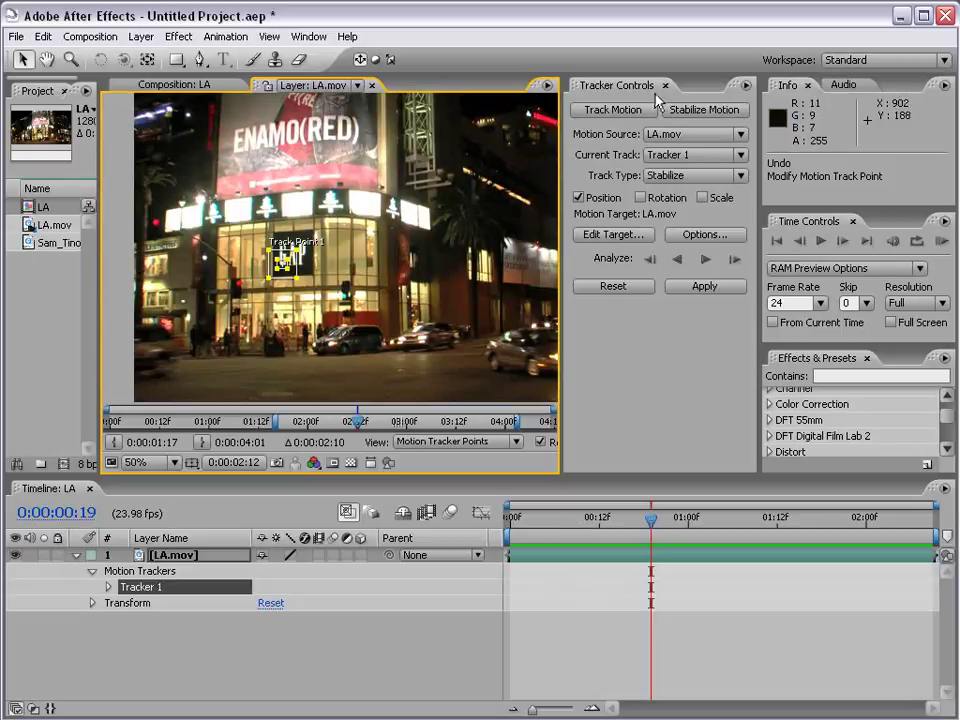
{"action": "left_click", "coordinate": [641, 198]}
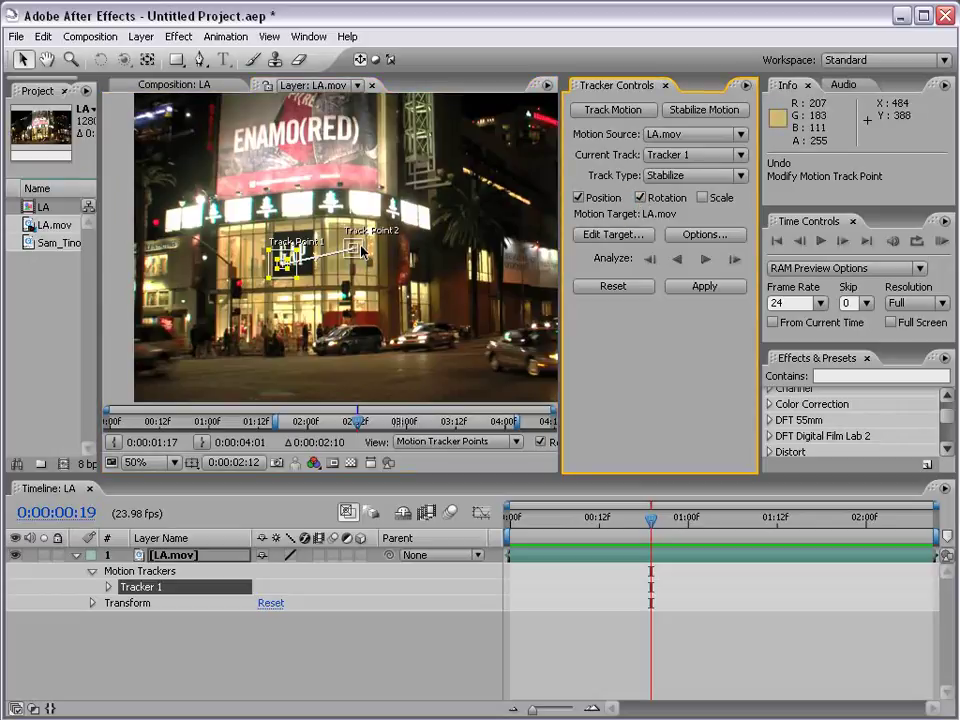
Move Track Point 2 off the storefront window onto the right end of the steel scaffold, just above the palm tree
{"action": "key", "text": "."}
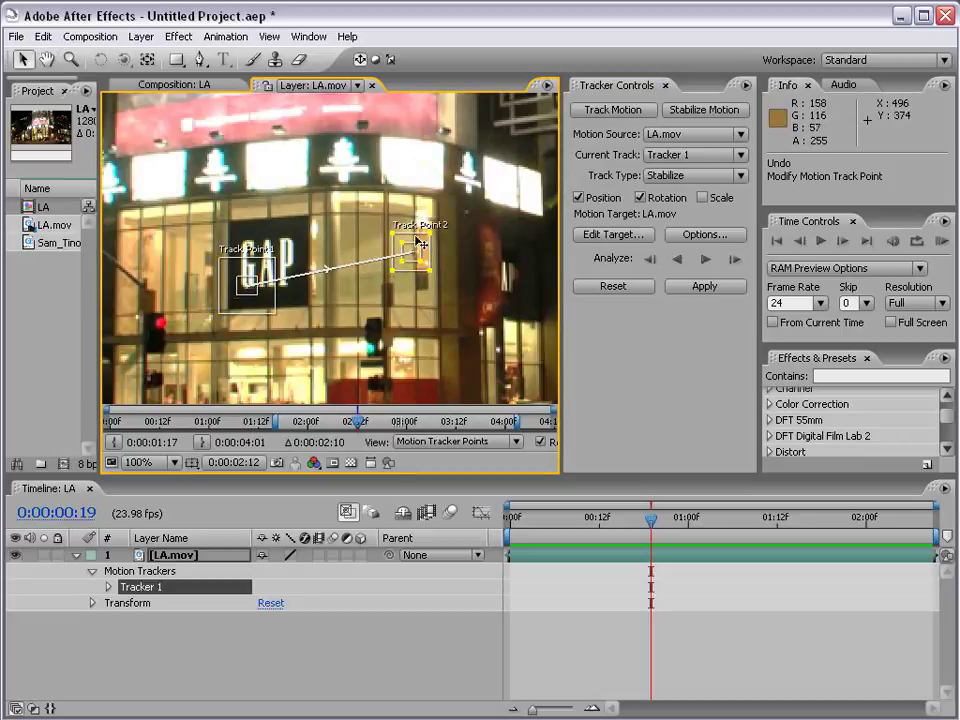
{"action": "left_click_drag", "start_coordinate": [415, 255], "coordinate": [416, 263]}
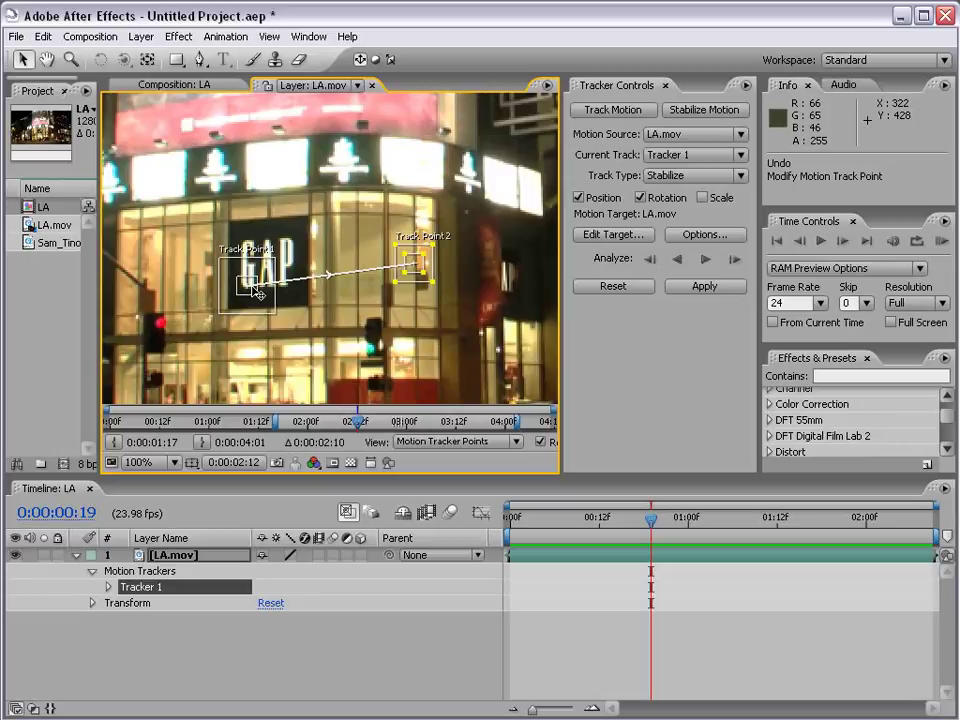
{"action": "scroll", "coordinate": [256, 291], "scroll_direction": "down", "scroll_amount": 2}
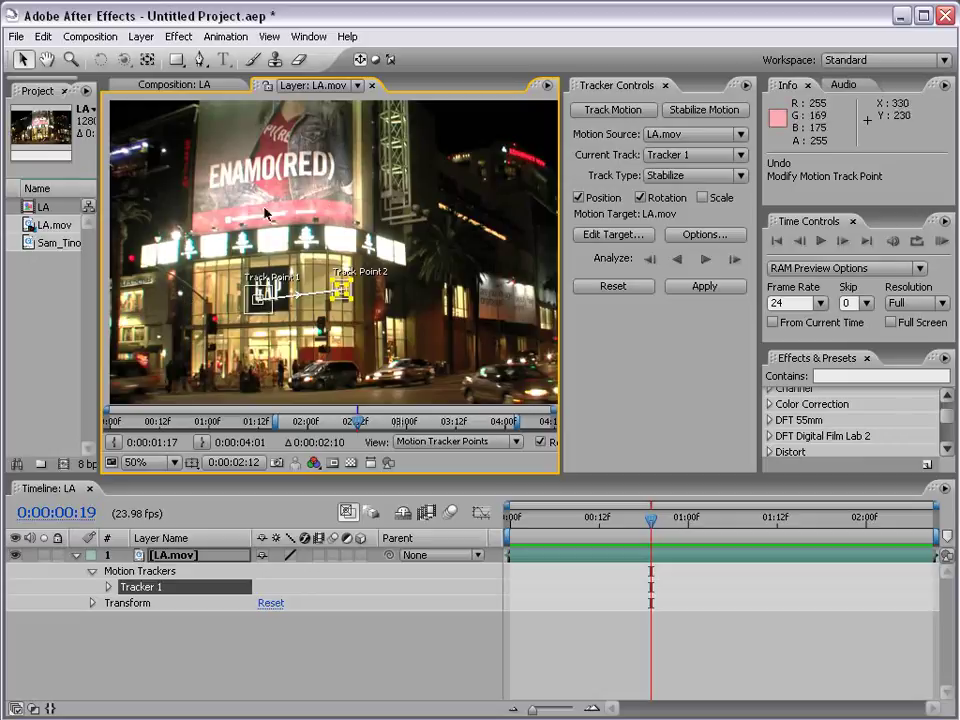
{"action": "scroll", "coordinate": [403, 317], "scroll_direction": "up", "scroll_amount": 2}
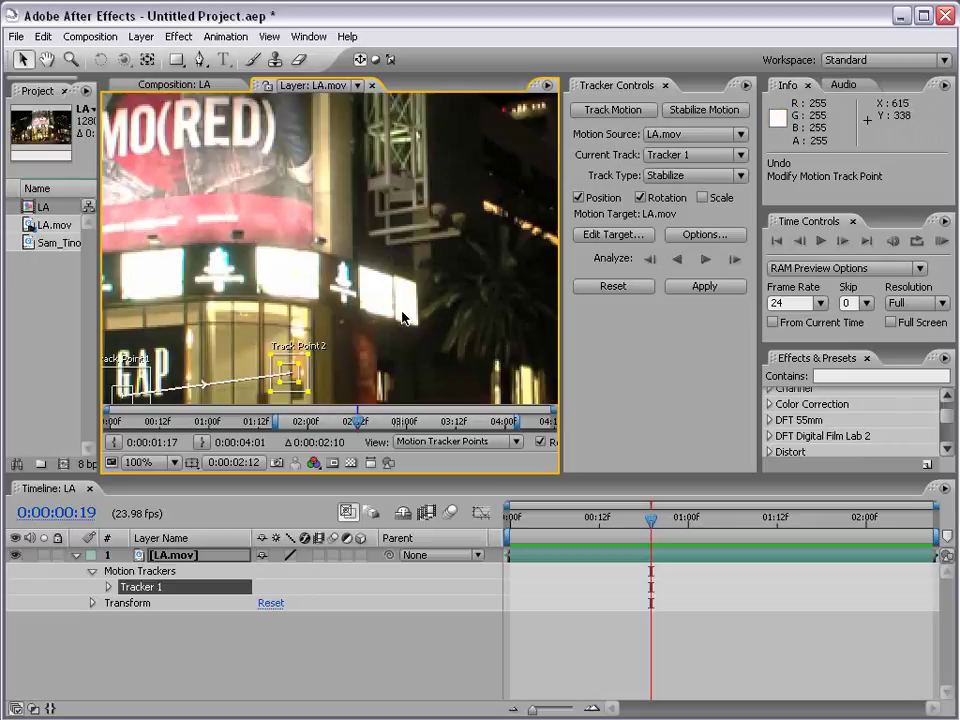
{"action": "left_click_drag", "start_coordinate": [290, 380], "coordinate": [458, 235]}
{"action": "key", "text": "comma"}
{"action": "left_click_drag", "start_coordinate": [238, 322], "coordinate": [274, 284]}
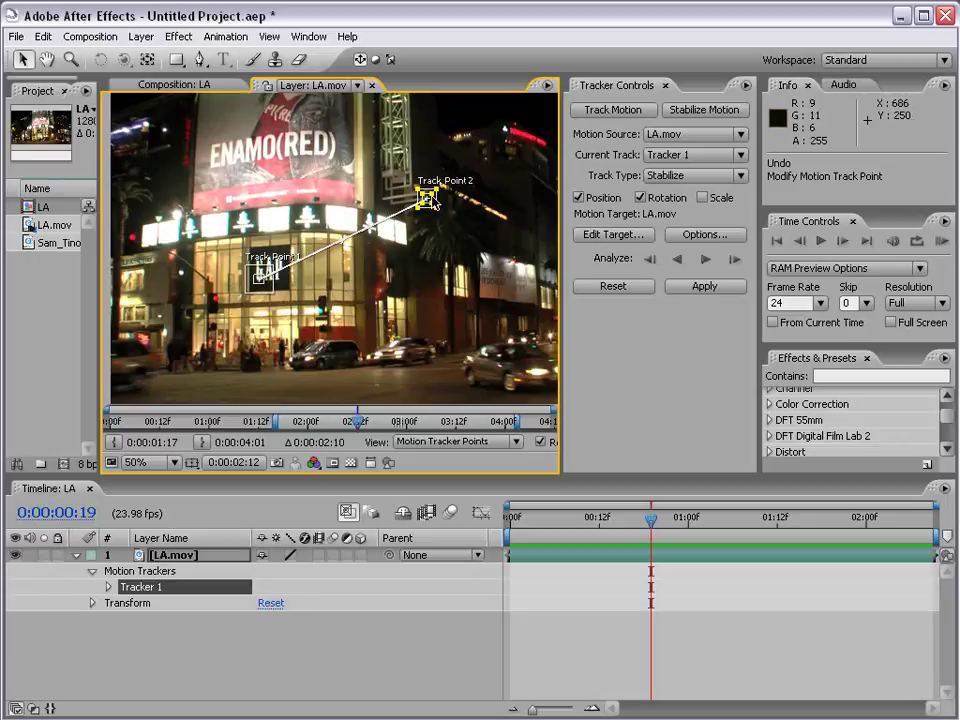
{"action": "key", "text": "ctrl+z"}
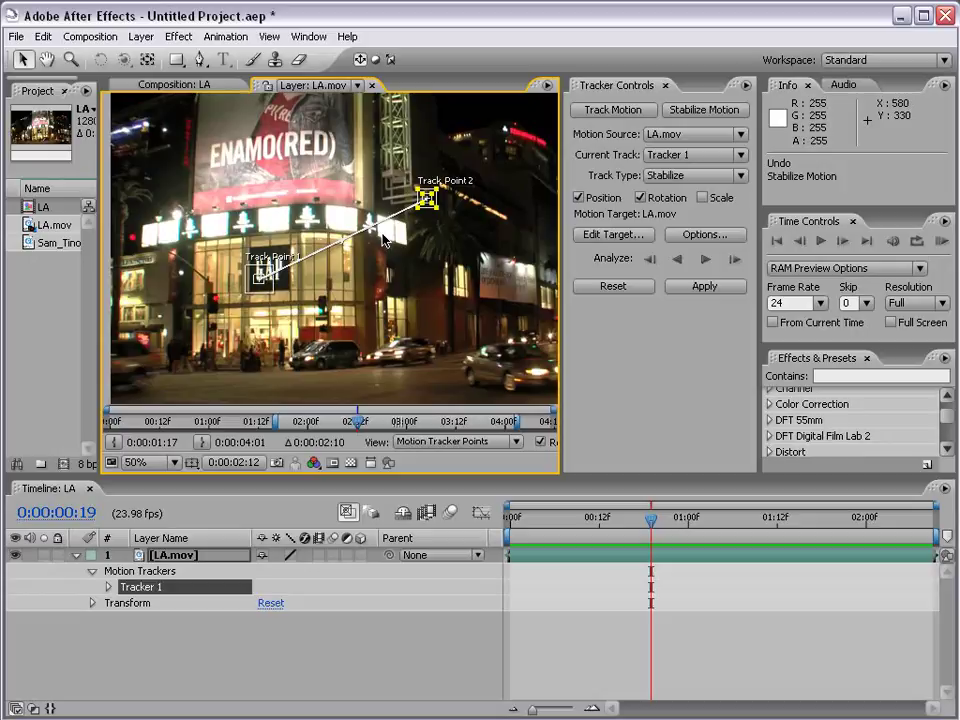
Analyze both track points forward to the end of the clip and return the playhead to 0:00:00:19
{"action": "left_click", "coordinate": [705, 260]}
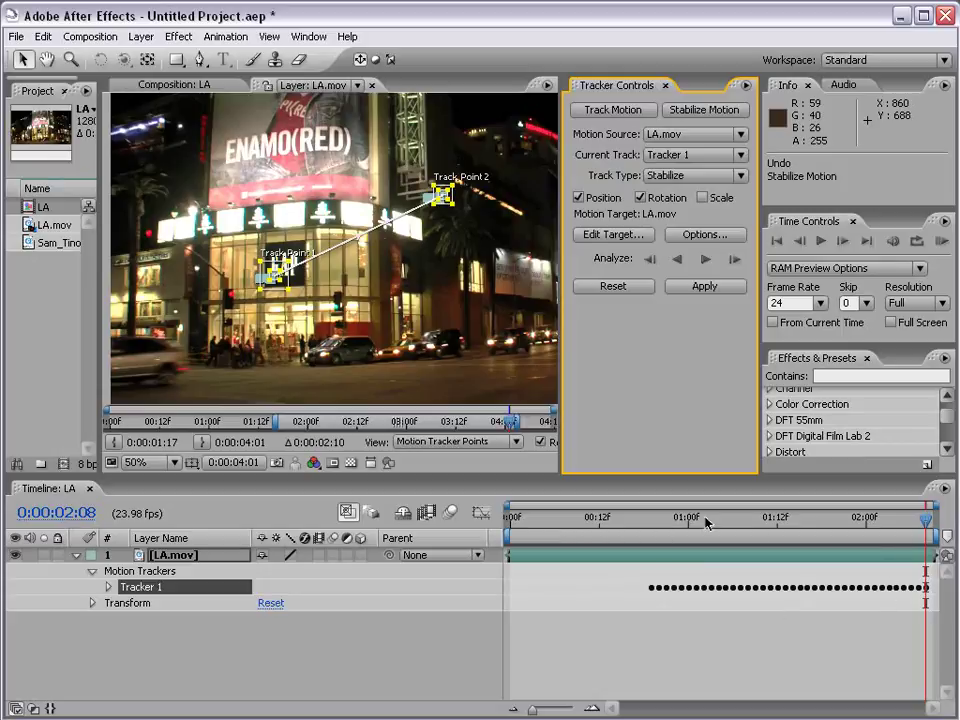
{"action": "left_click", "coordinate": [651, 522]}
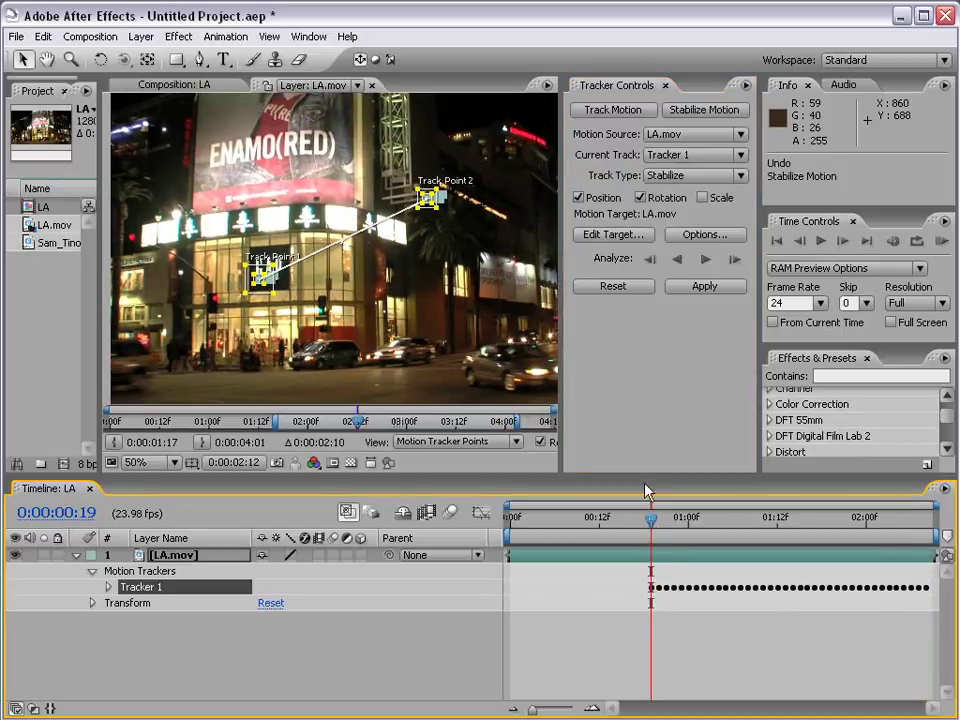
Analyze both track points backward from 0:00:00:21 so that tracking covers the clip back to its first frame
{"action": "left_click_drag", "start_coordinate": [645, 528], "coordinate": [664, 523]}
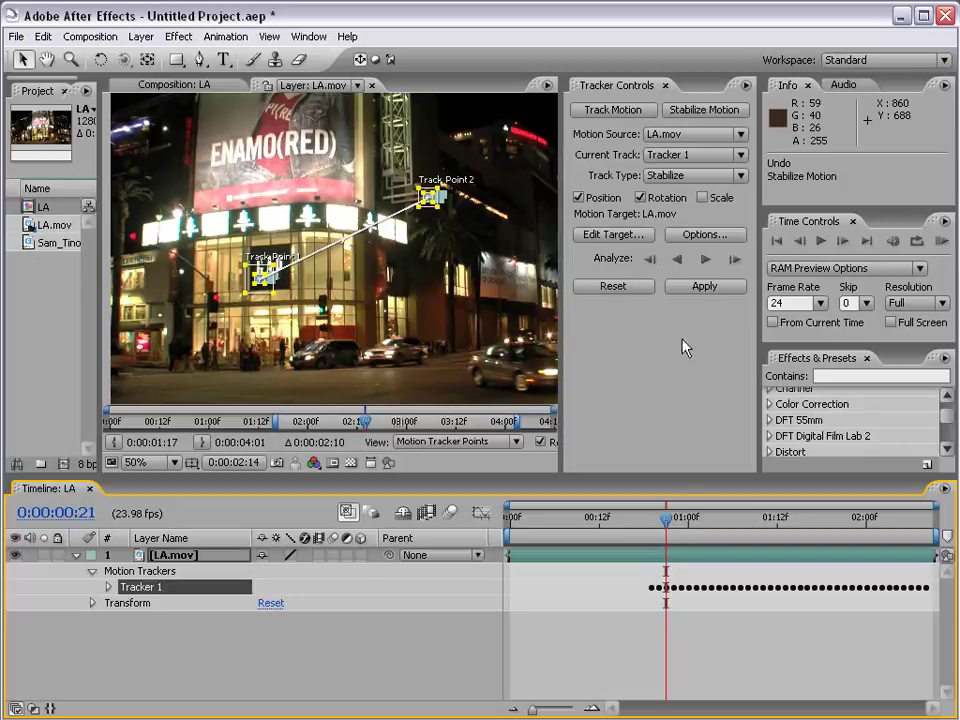
{"action": "left_click", "coordinate": [675, 262]}
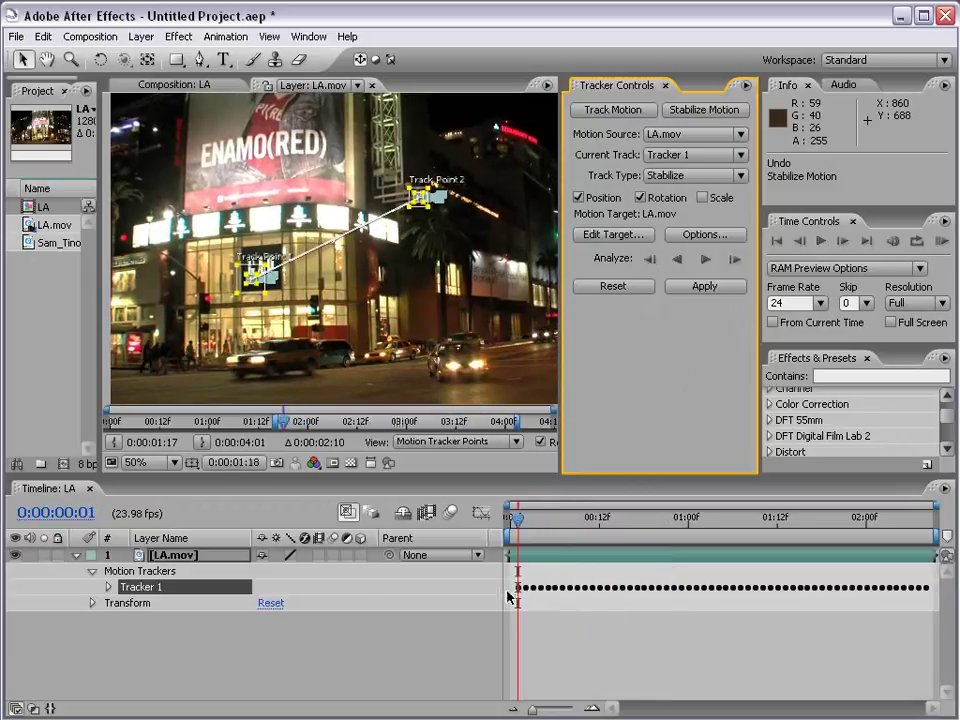
{"action": "left_click", "coordinate": [514, 517]}
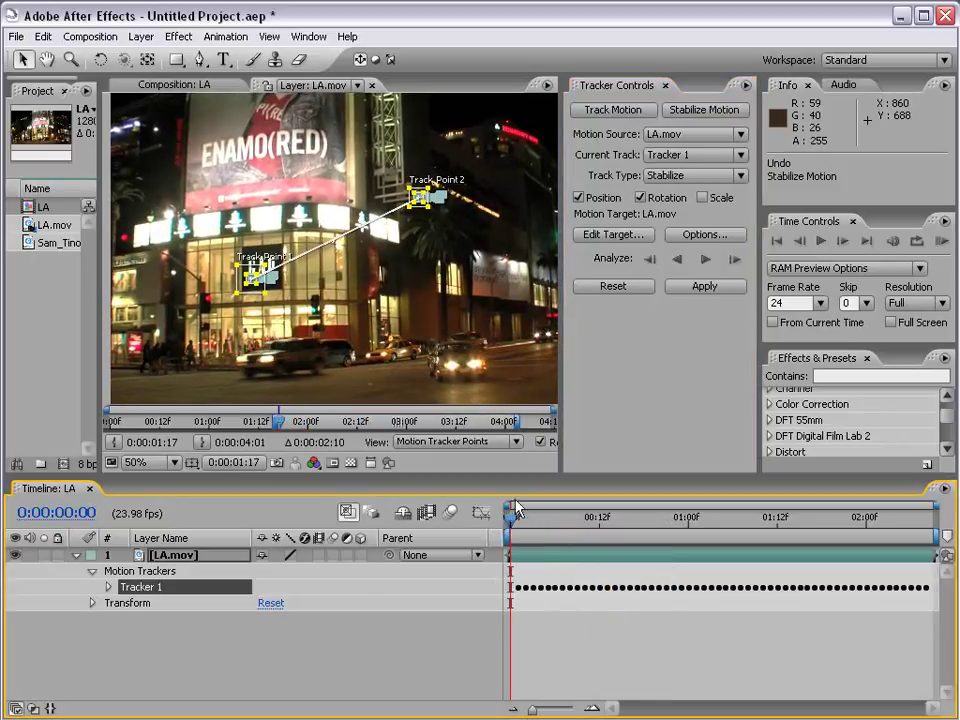
{"action": "key", "text": "Page_Down"}
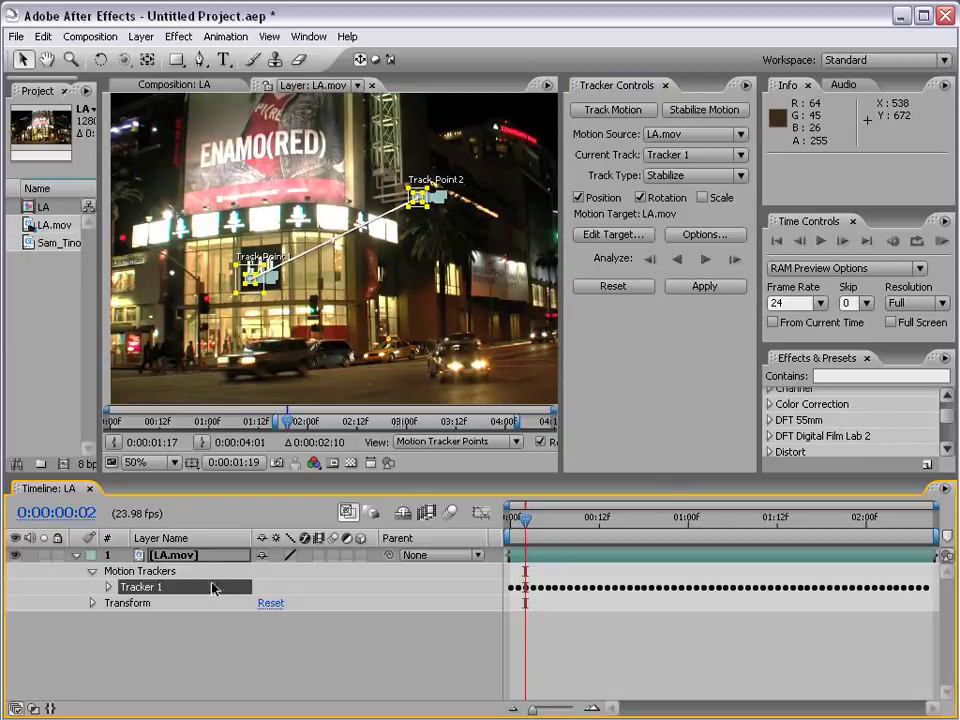
Apply the stabilization to the X and Y dimensions and compare the LA composition with the LA.mov layer view
{"action": "left_click", "coordinate": [701, 288]}
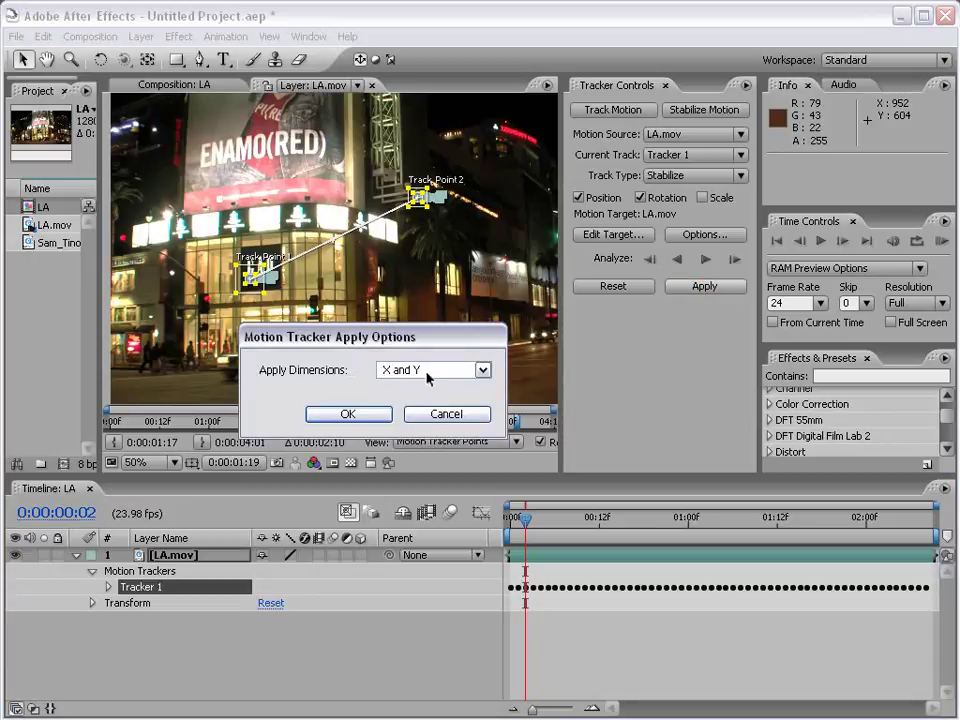
{"action": "left_click", "coordinate": [347, 414]}
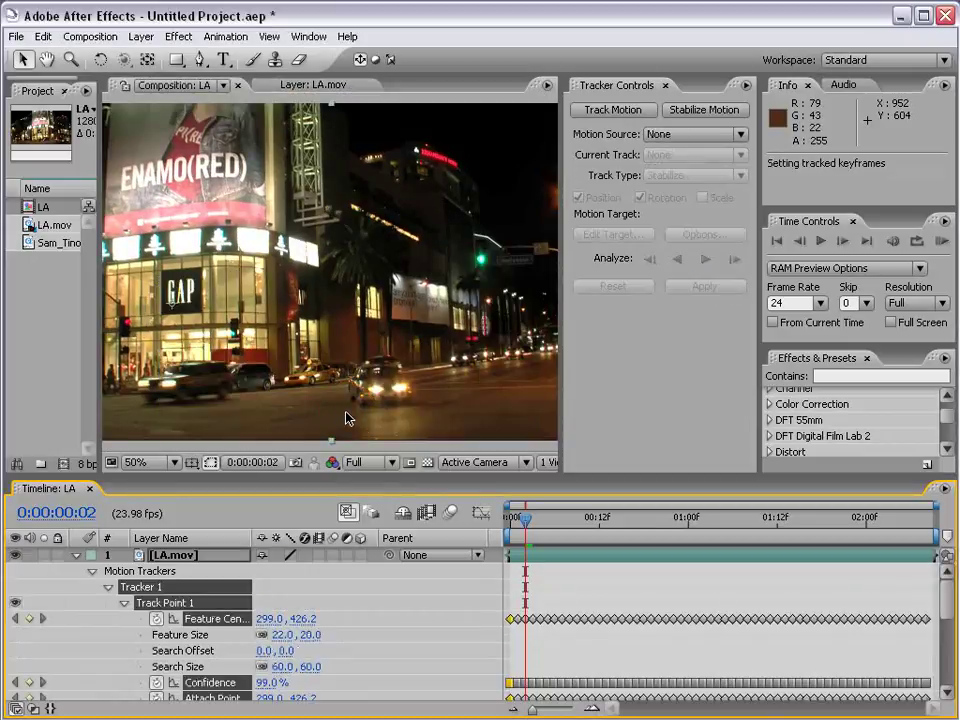
{"action": "key", "text": "comma"}
{"action": "key", "text": "comma"}
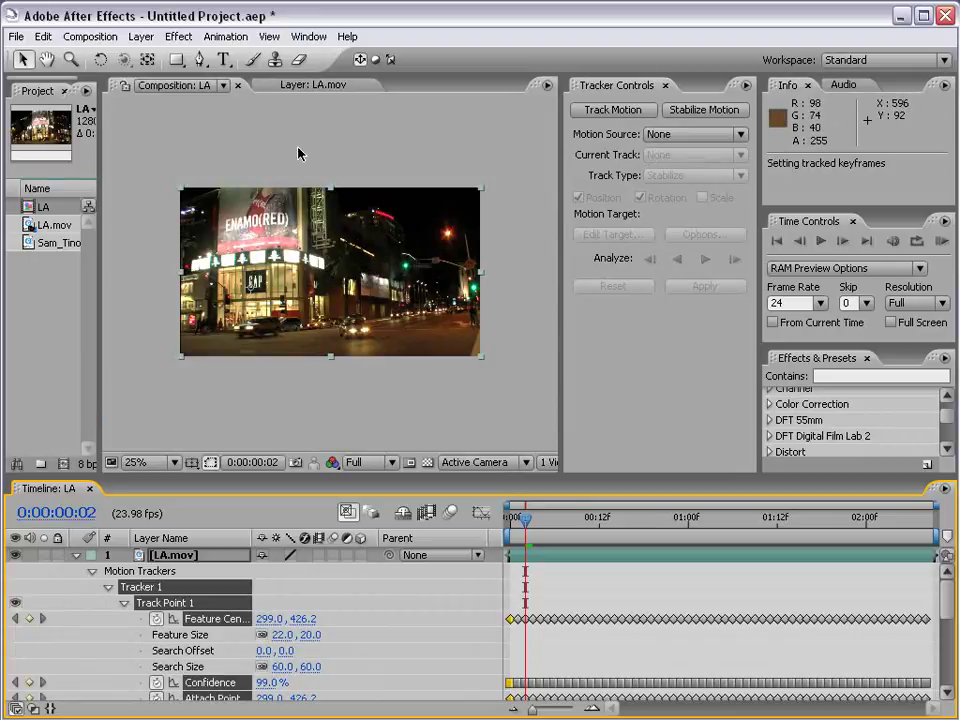
{"action": "left_click", "coordinate": [310, 85]}
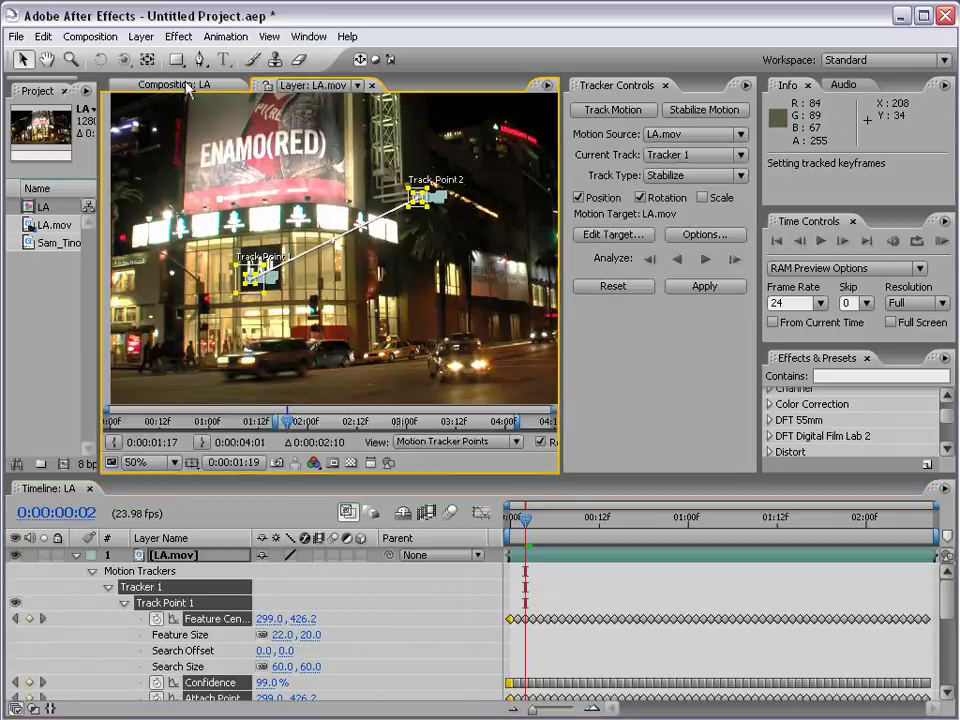
{"action": "left_click", "coordinate": [188, 85]}
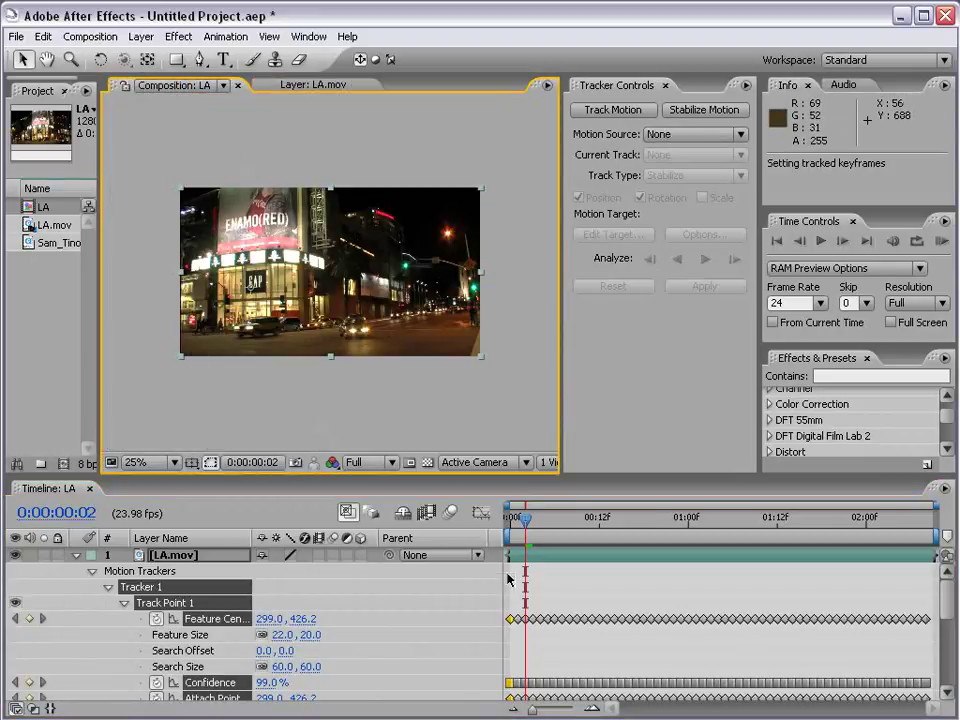
Scrub the stabilized composition from the start to 0:00:01:10 while examining the frame's lower right corner
{"action": "left_click_drag", "start_coordinate": [527, 519], "coordinate": [511, 540]}
{"action": "key", "text": "period"}
{"action": "key", "text": "period"}
{"action": "key", "text": "h"}
{"action": "left_click_drag", "start_coordinate": [317, 131], "coordinate": [109, 46]}
{"action": "left_click_drag", "start_coordinate": [515, 524], "coordinate": [762, 520]}
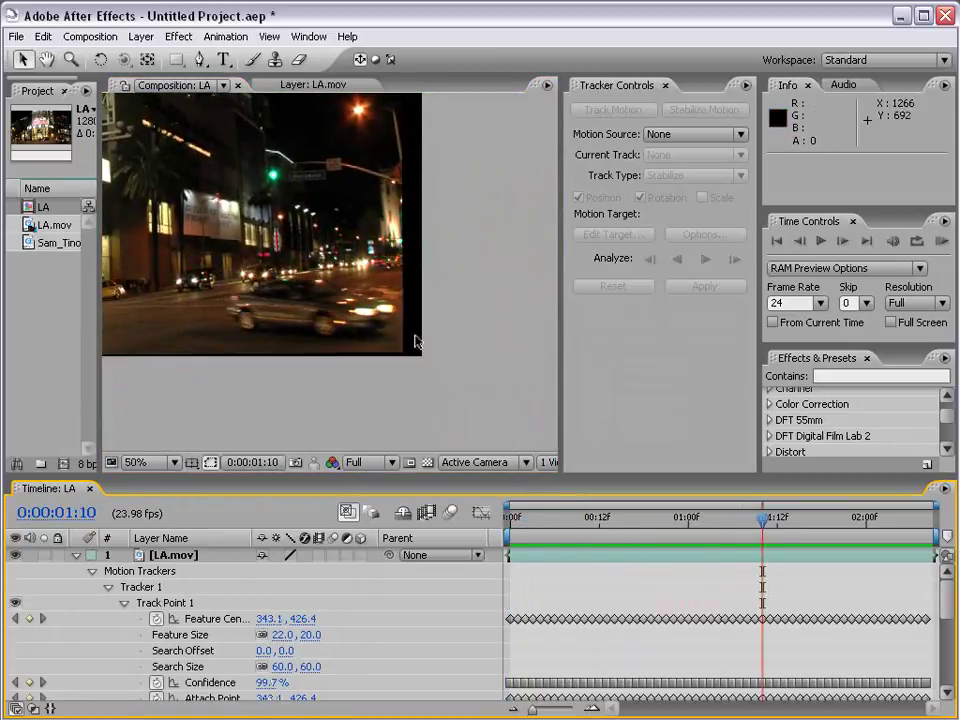
Scrub on to 0:00:01:15, examining the GAP sign's steadiness and the frame's outer edges
{"action": "key", "text": "comma"}
{"action": "key", "text": "h"}
{"action": "left_click_drag", "start_coordinate": [330, 315], "coordinate": [371, 356]}
{"action": "left_click_drag", "start_coordinate": [545, 530], "coordinate": [568, 562]}
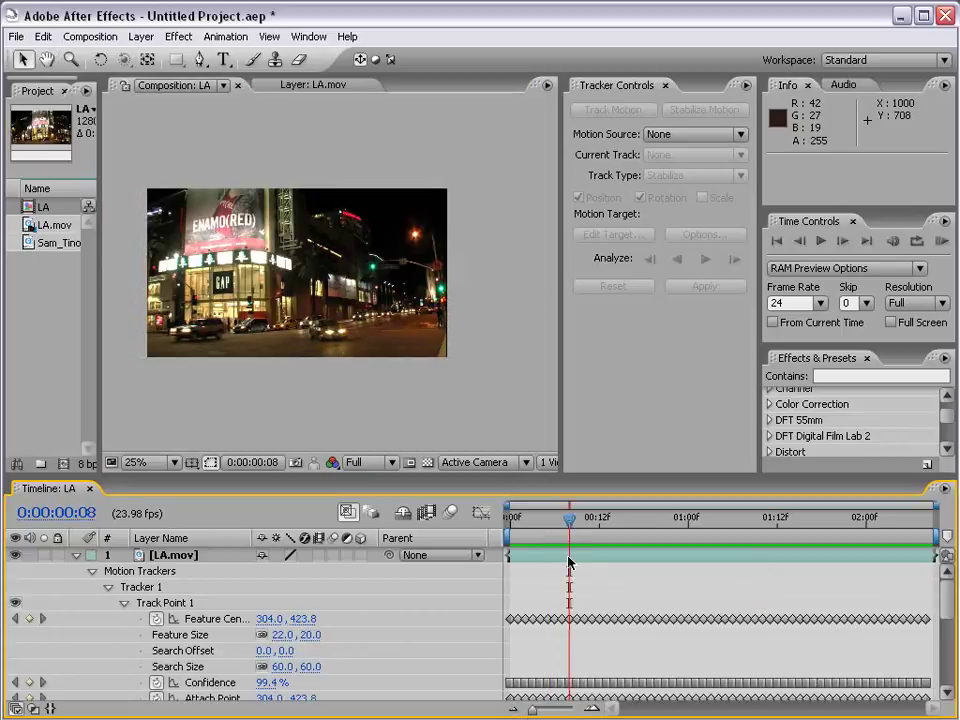
{"action": "key", "text": "period"}
{"action": "key", "text": "h"}
{"action": "left_click_drag", "start_coordinate": [127, 214], "coordinate": [196, 296]}
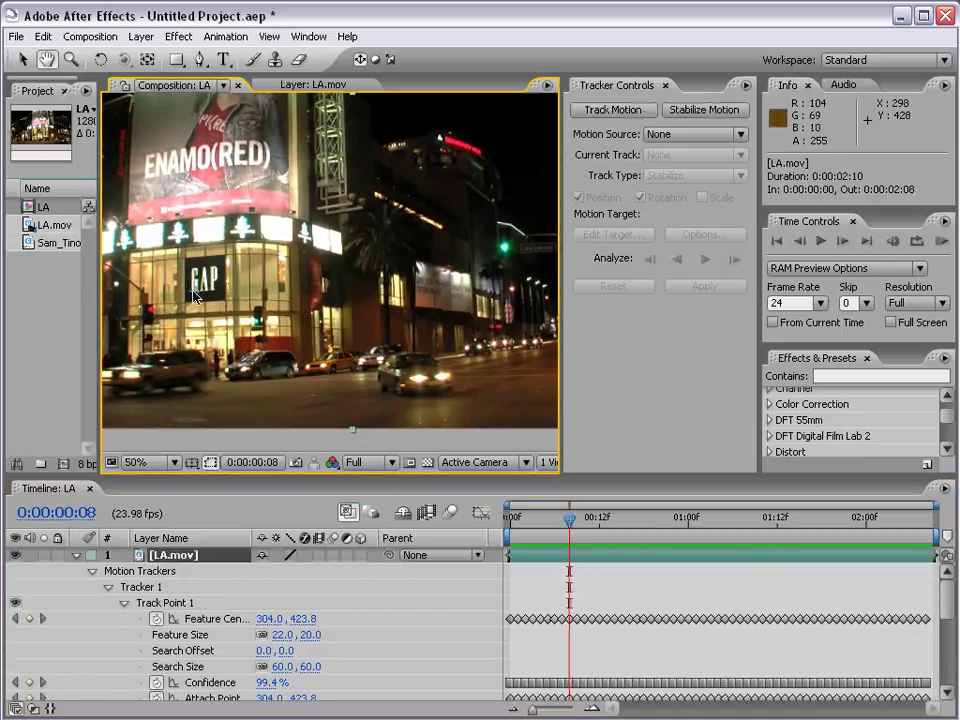
{"action": "left_click_drag", "start_coordinate": [568, 522], "coordinate": [796, 523]}
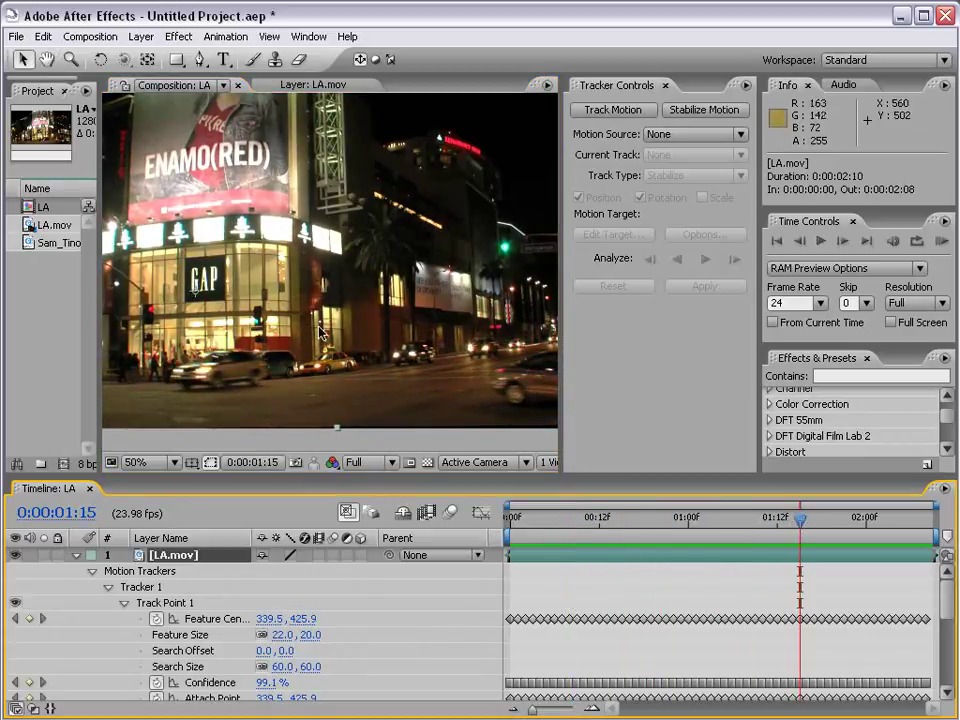
{"action": "key", "text": "comma"}
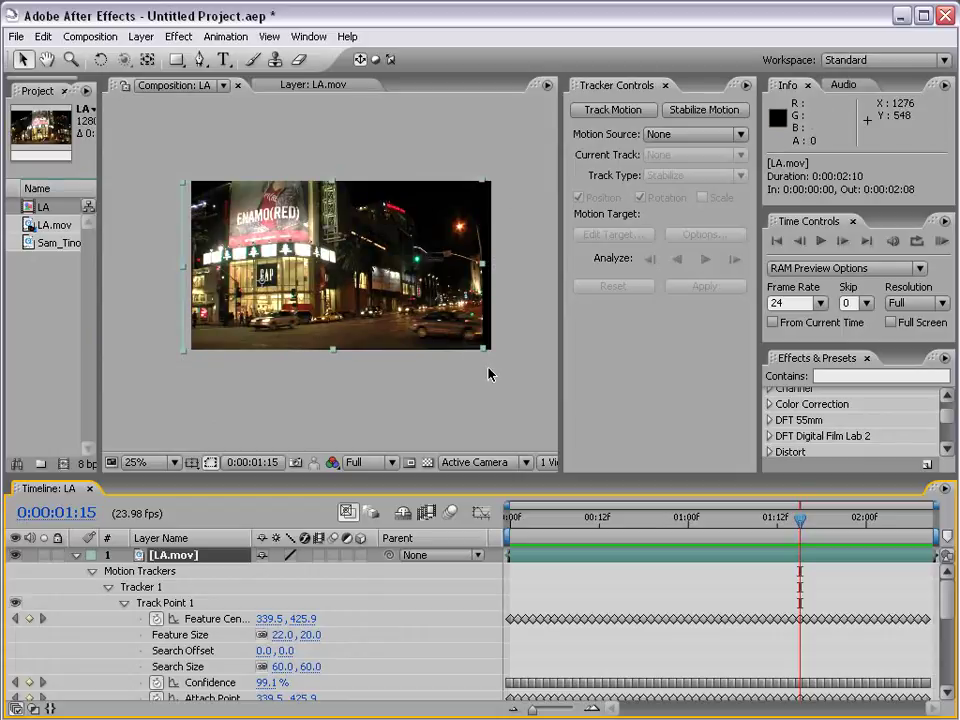
{"action": "key", "text": "period"}
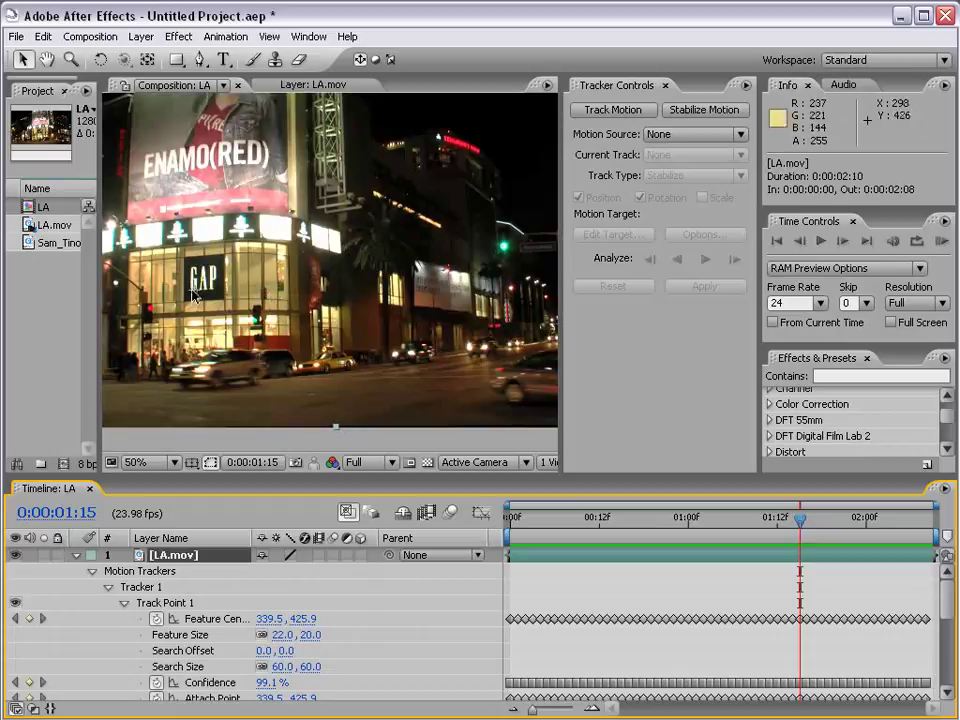
{"action": "key", "text": "comma"}
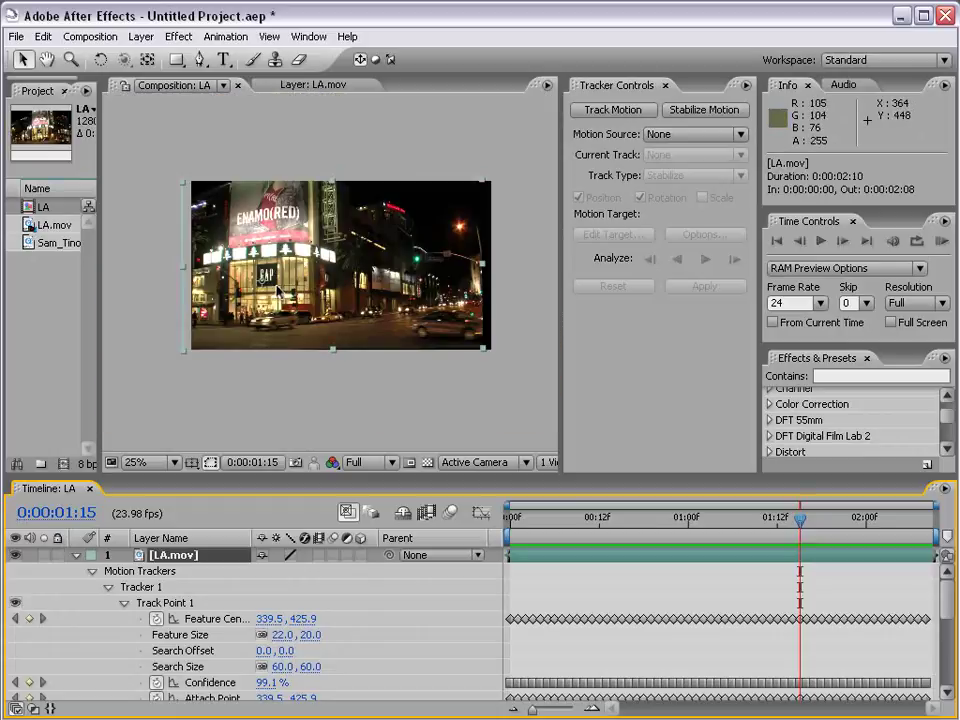
Collapse LA.mov's tracker properties, reveal its Scale property and set it to 110%
{"action": "left_click", "coordinate": [77, 556]}
{"action": "key", "text": "s"}
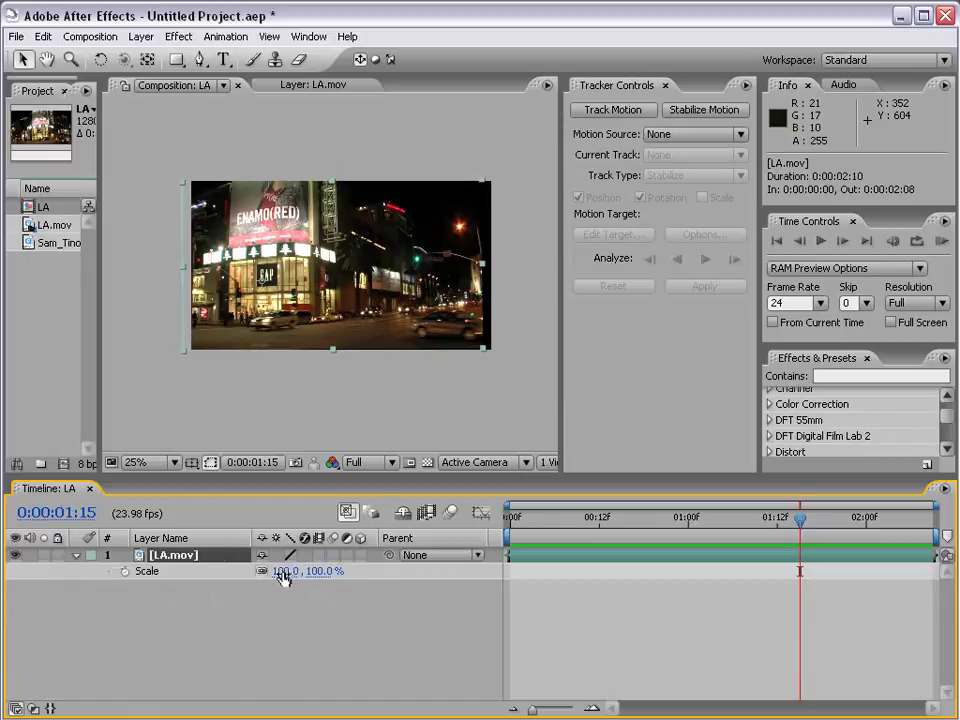
{"action": "key", "text": "s"}
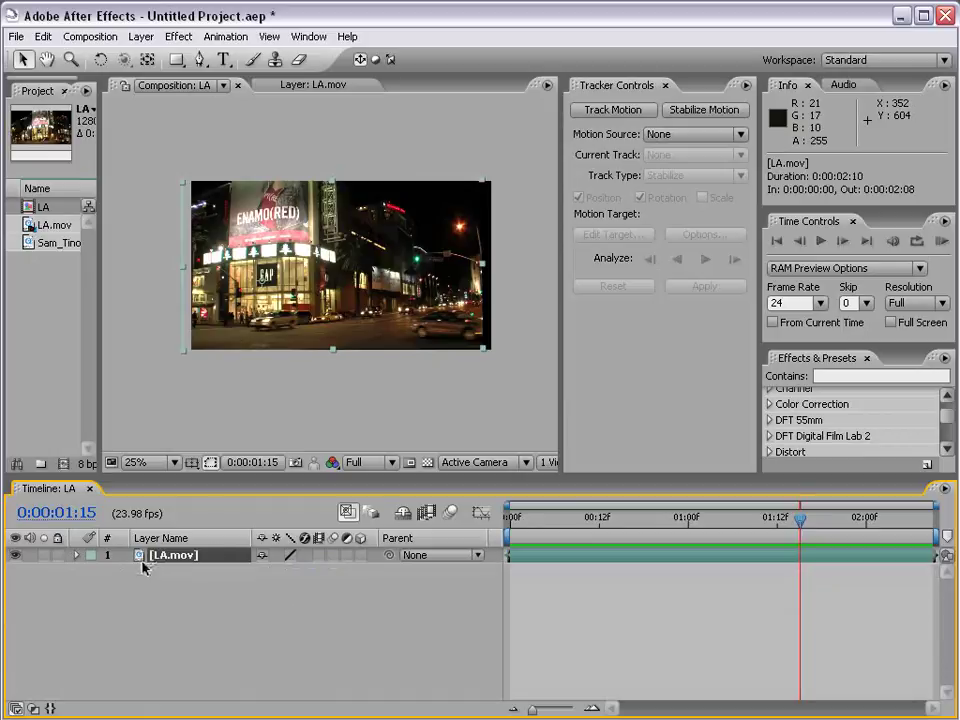
{"action": "key", "text": "s"}
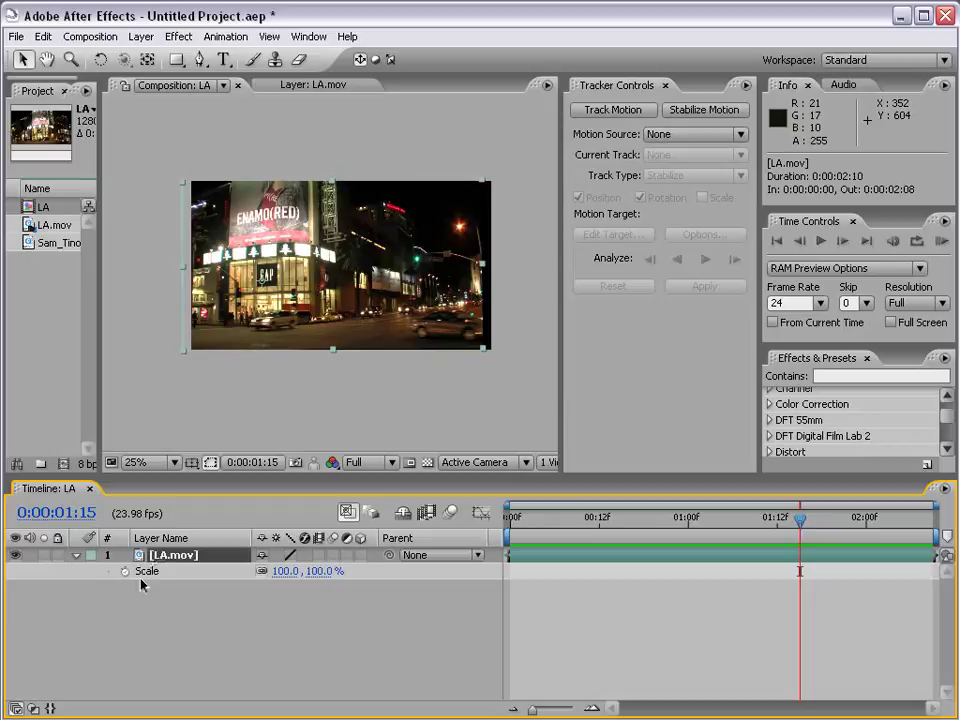
{"action": "left_click", "coordinate": [285, 571]}
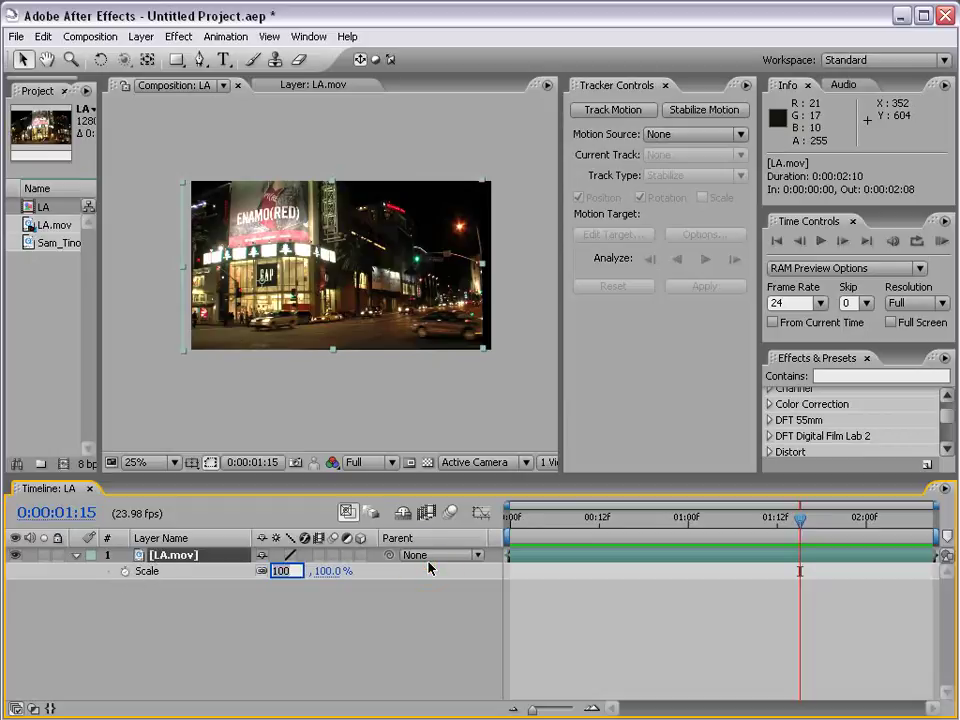
{"action": "type", "text": "11"}
{"action": "key", "text": "Return"}
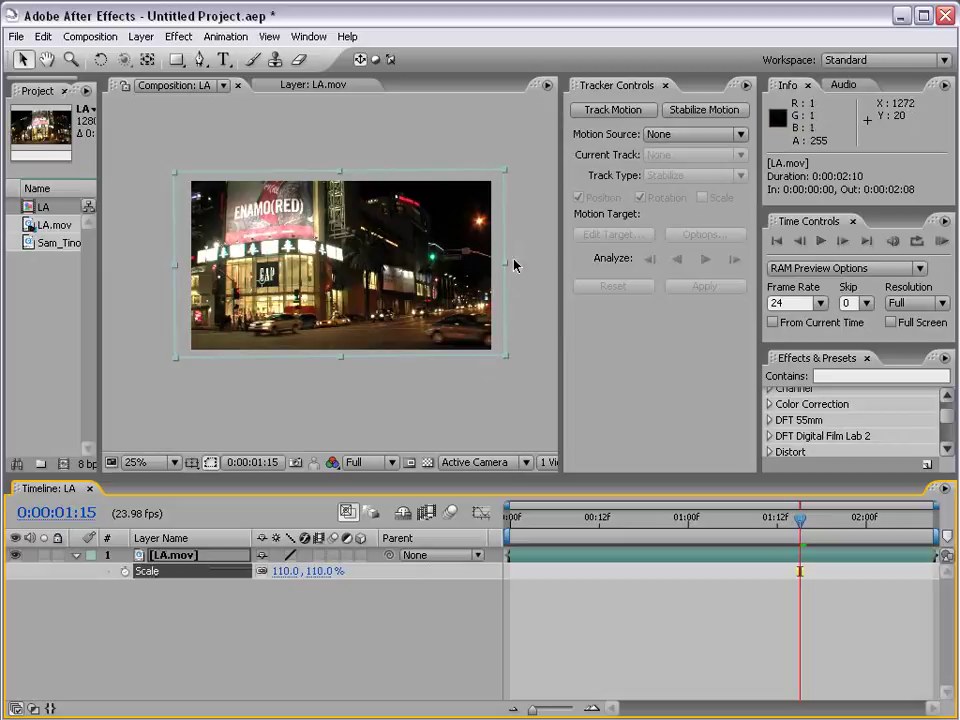
Scrub the enlarged footage to 0:00:01:07 and play a RAM preview of the stabilized composition
{"action": "scroll", "coordinate": [488, 389], "scroll_direction": "up", "scroll_amount": 2}
{"action": "left_click_drag", "start_coordinate": [509, 521], "coordinate": [741, 521]}
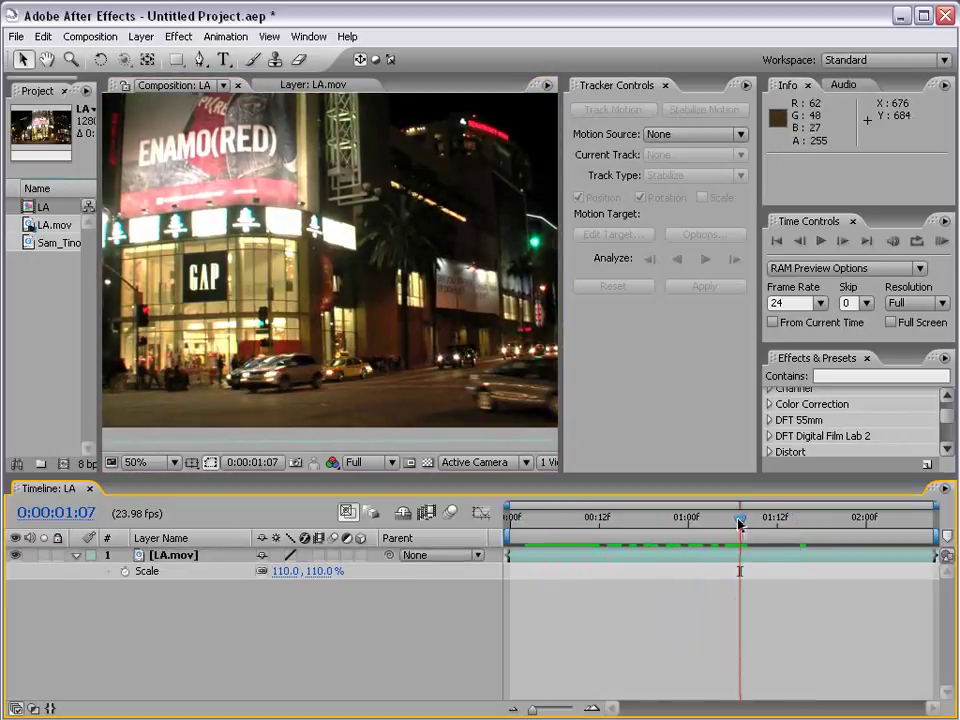
{"action": "left_click", "coordinate": [941, 243]}
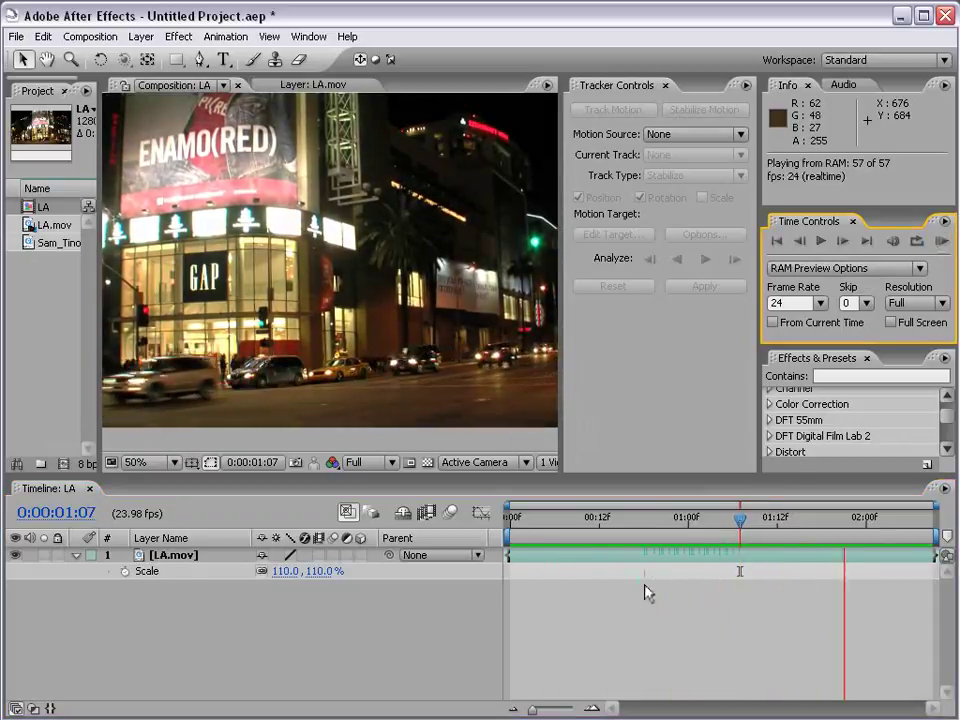
{"action": "left_click", "coordinate": [158, 88]}
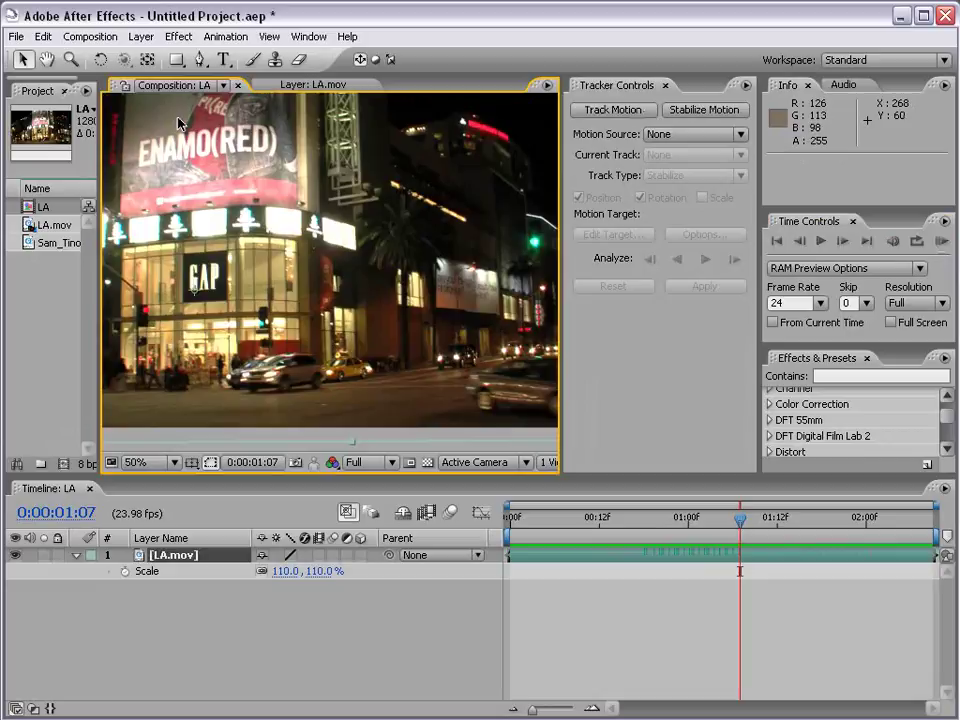
Create a new composition from the LA.mov footage and bring its GAP sign into close view
{"action": "left_click_drag", "start_coordinate": [99, 275], "coordinate": [188, 279]}
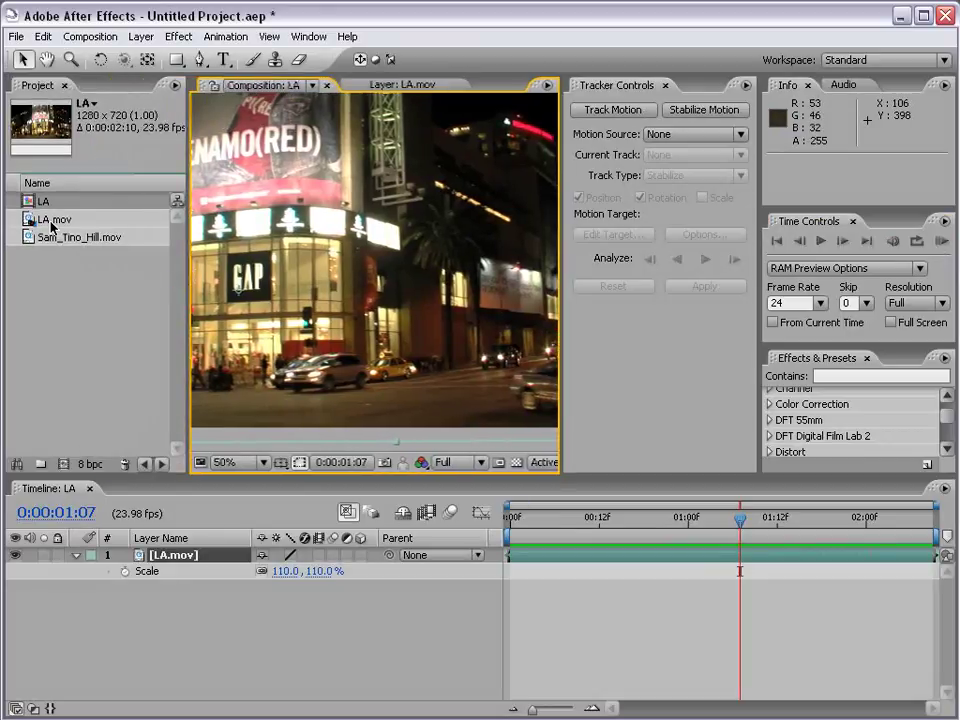
{"action": "left_click", "coordinate": [37, 222]}
{"action": "left_click_drag", "start_coordinate": [44, 224], "coordinate": [63, 464]}
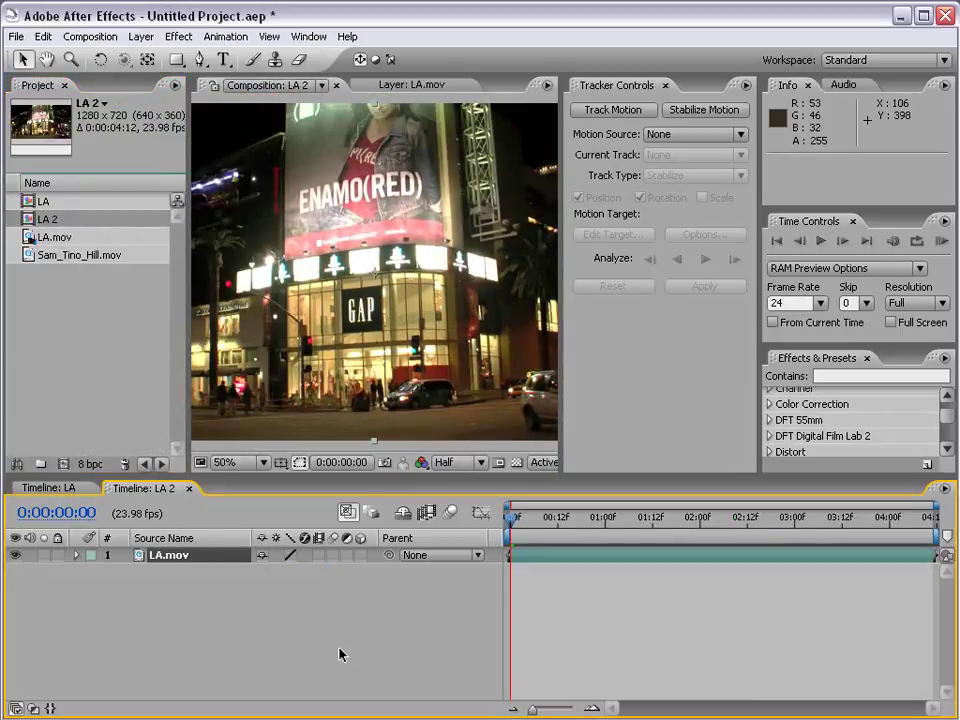
{"action": "scroll", "coordinate": [383, 305], "scroll_direction": "down", "scroll_amount": 1}
{"action": "scroll", "coordinate": [383, 305], "scroll_direction": "up", "scroll_amount": 1}
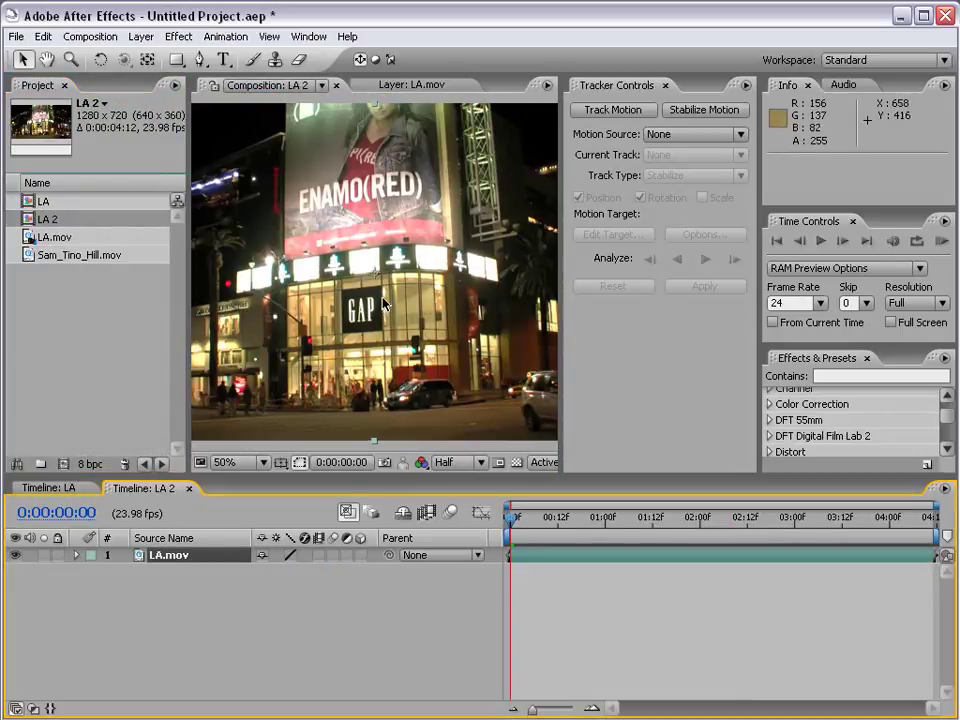
{"action": "scroll", "coordinate": [321, 318], "scroll_direction": "up", "scroll_amount": 1}
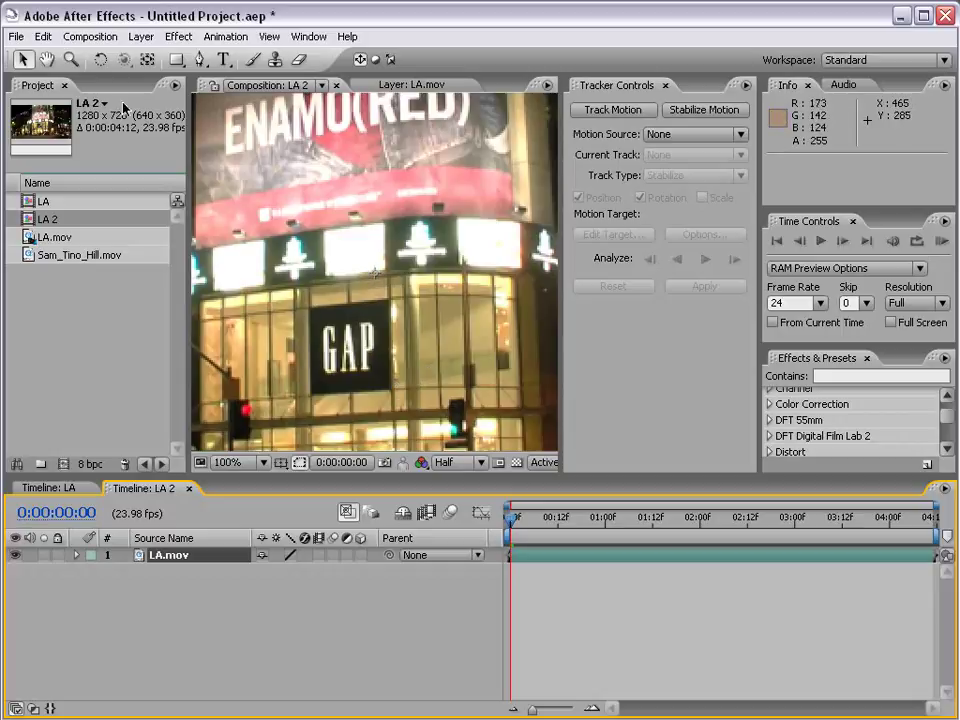
Add a 1280 x 720 solid layer with its colour sampled from the dark background of the GAP sign
{"action": "left_click", "coordinate": [141, 36]}
{"action": "mouse_move", "coordinate": [146, 62]}
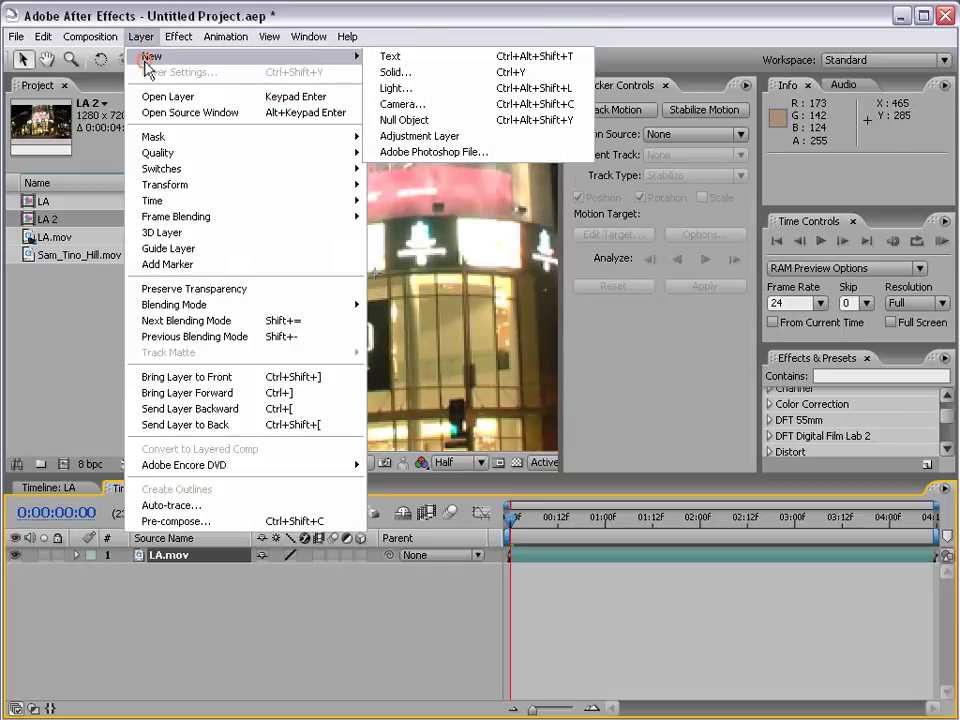
{"action": "left_click", "coordinate": [410, 74]}
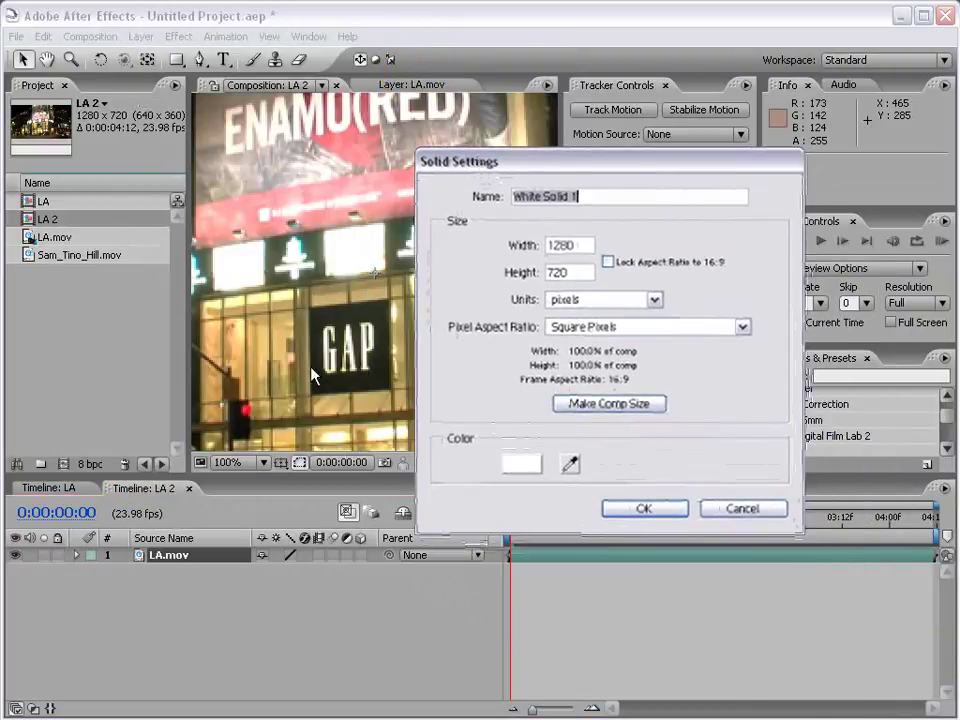
{"action": "left_click", "coordinate": [570, 463]}
{"action": "left_click", "coordinate": [392, 350]}
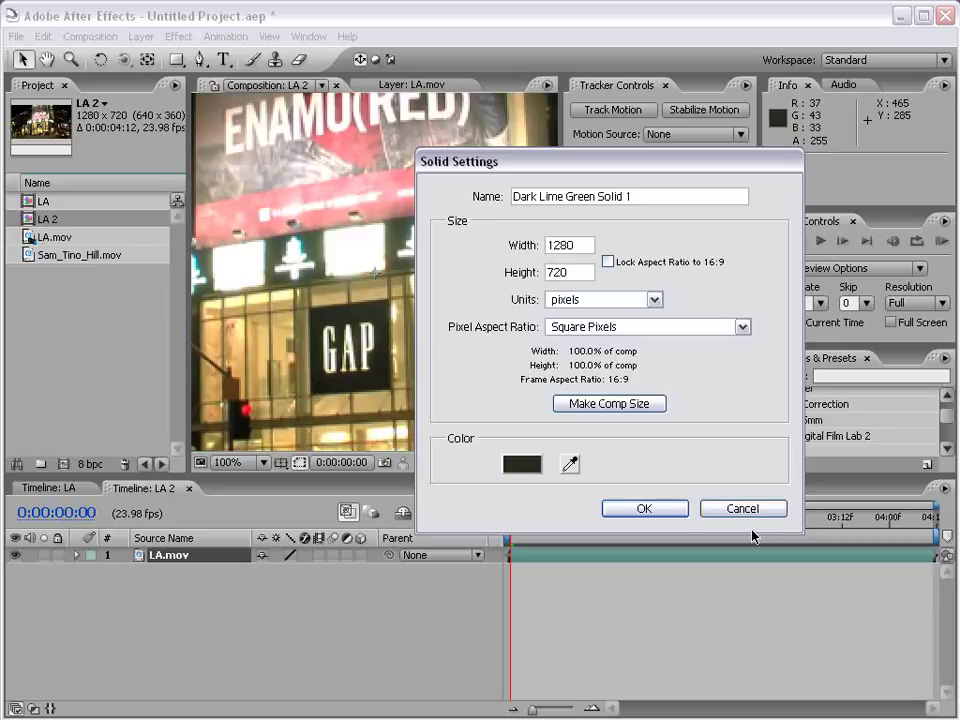
{"action": "left_click", "coordinate": [643, 508]}
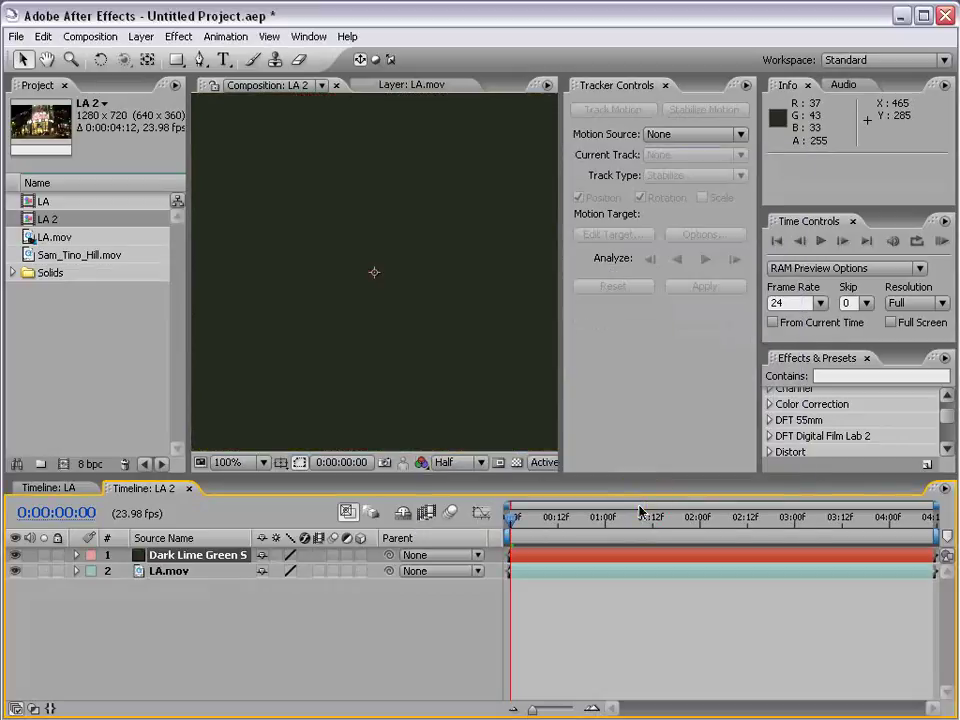
Hide the dark solid layer and select the LA.mov layer beneath it
{"action": "left_click", "coordinate": [632, 620]}
{"action": "scroll", "coordinate": [396, 311], "scroll_direction": "down", "scroll_amount": 2}
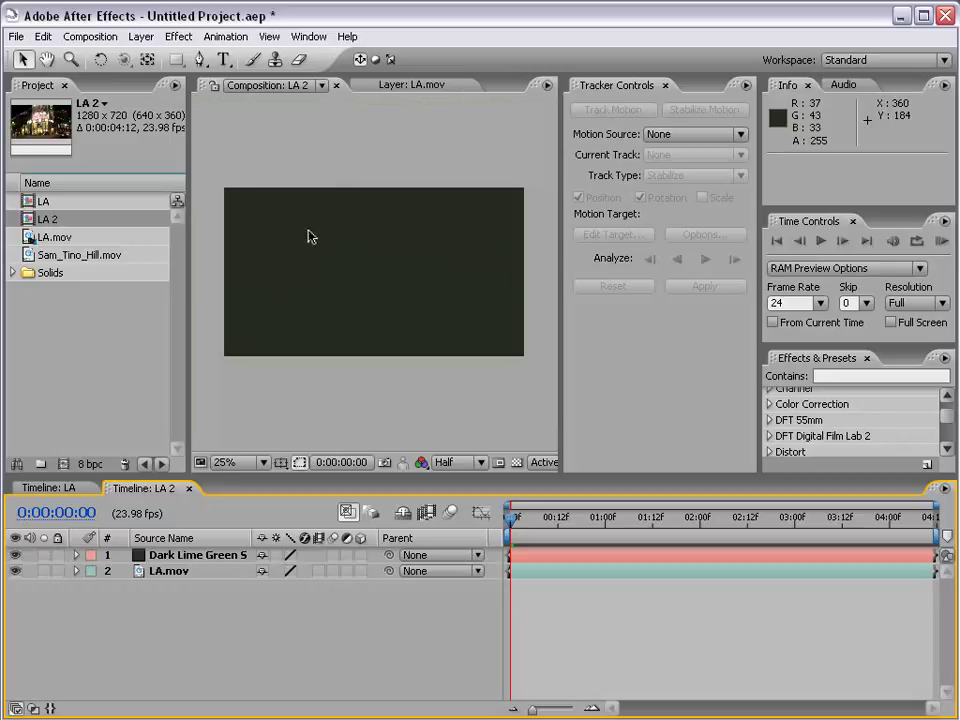
{"action": "left_click", "coordinate": [360, 324]}
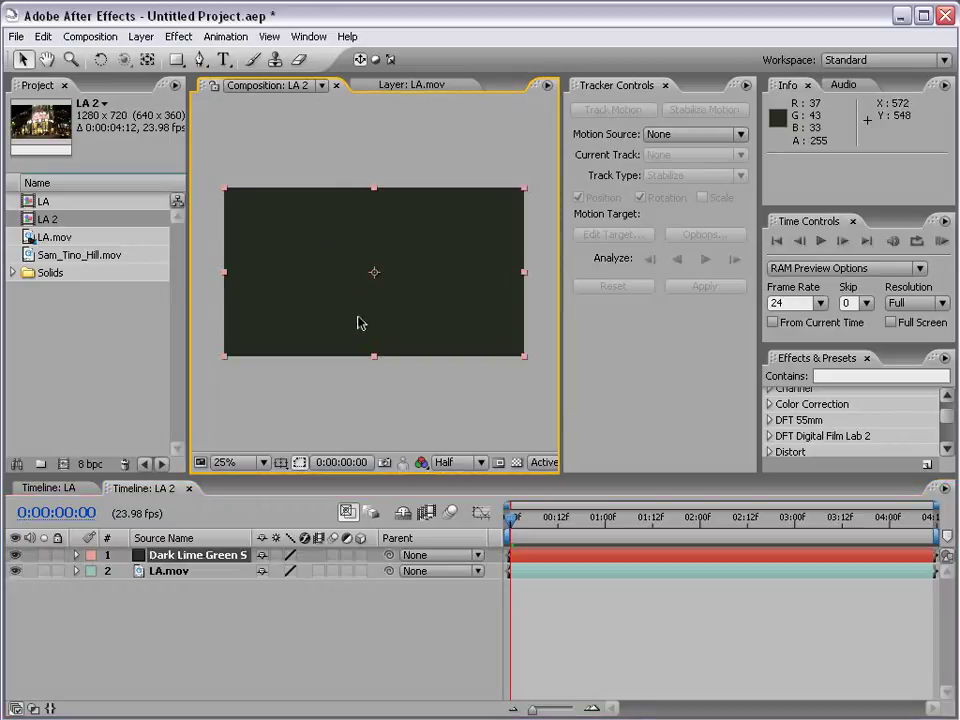
{"action": "left_click", "coordinate": [15, 554]}
{"action": "left_click", "coordinate": [170, 574]}
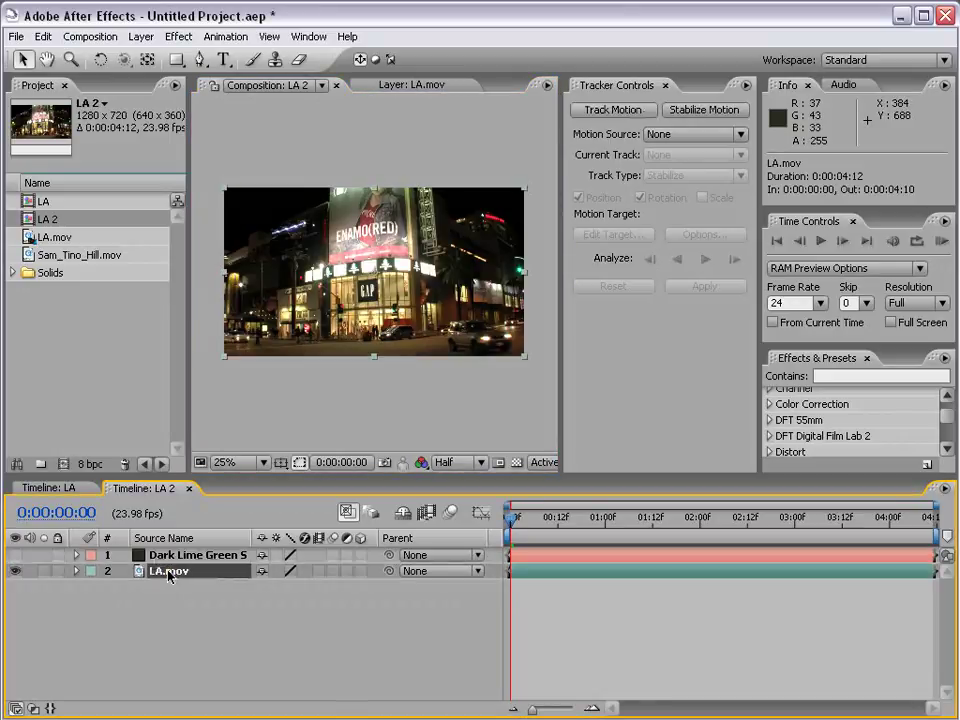
{"action": "key", "text": "period"}
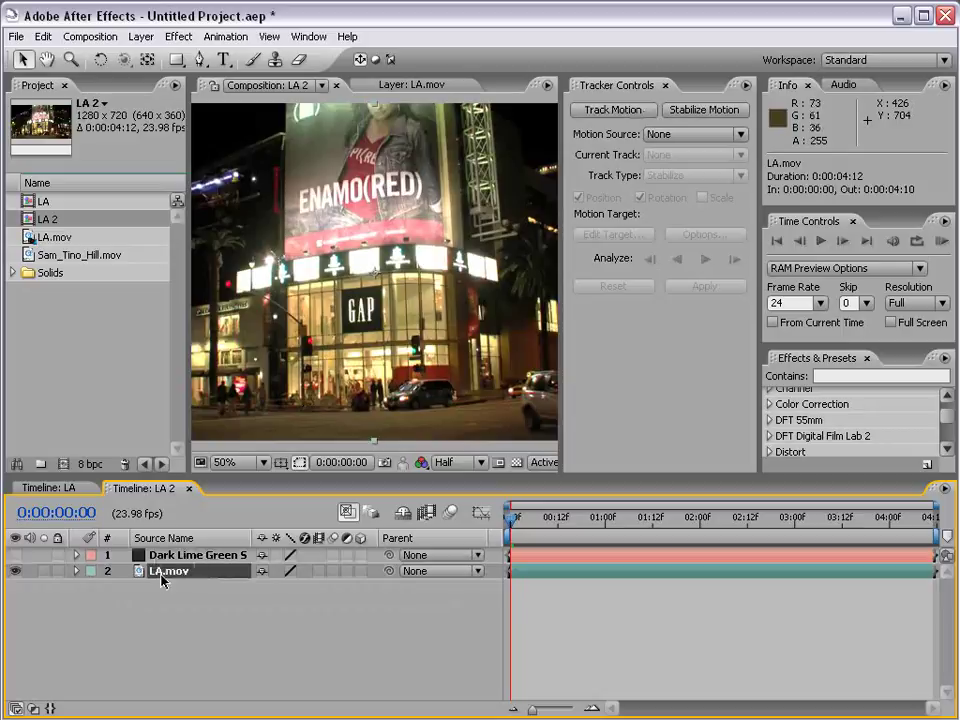
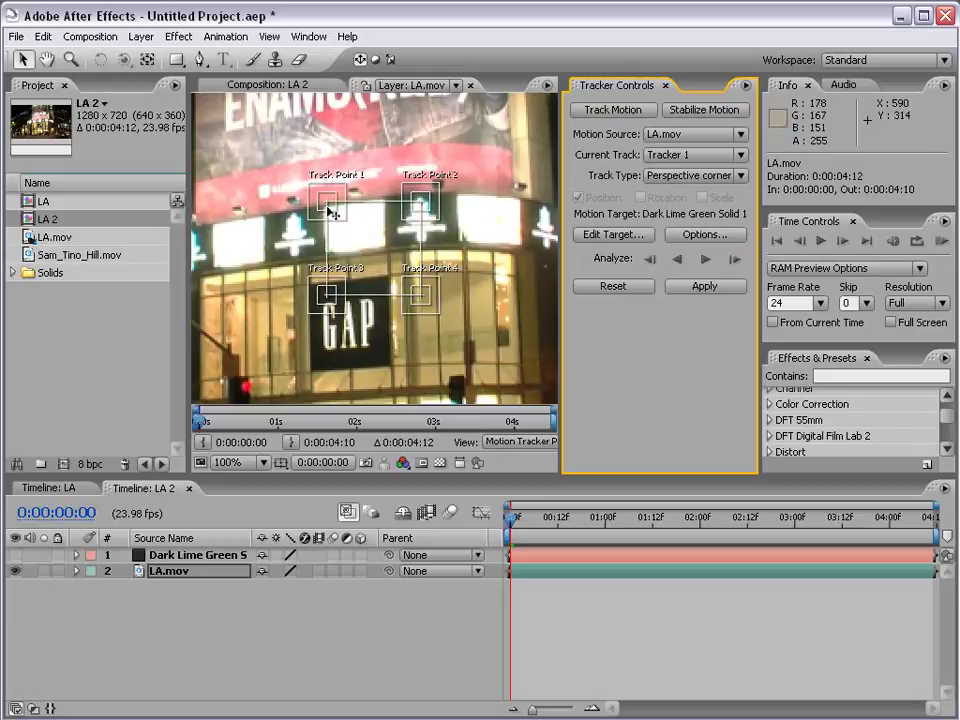
Place Track Point 3 on the GAP sign's lower-left corner and Track Point 4 on its lower-right corner
{"action": "key", "text": "h"}
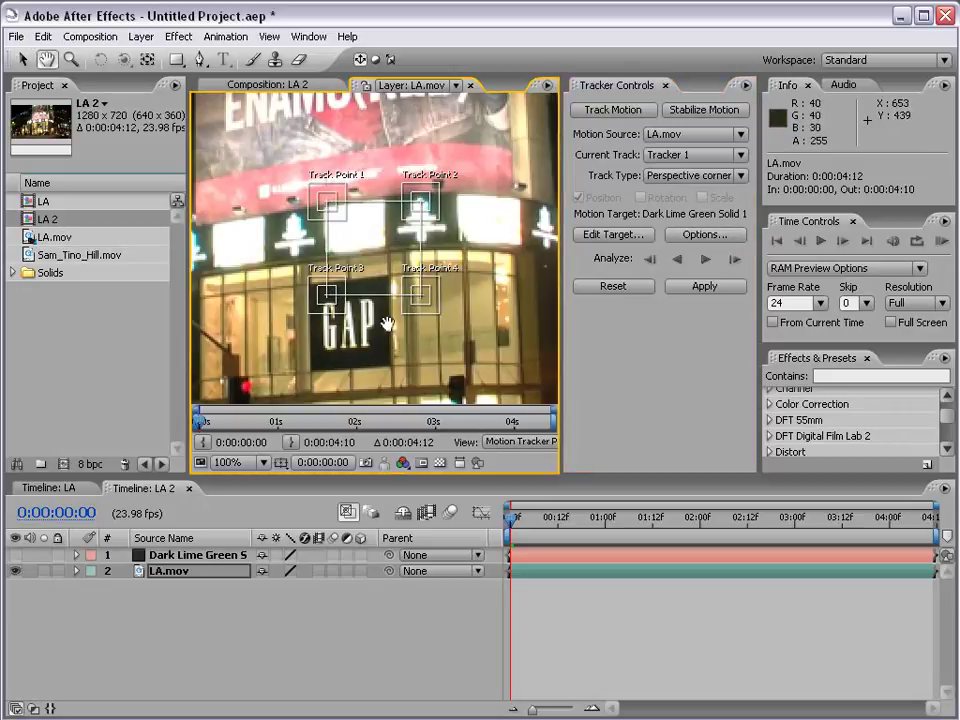
{"action": "left_click_drag", "start_coordinate": [386, 318], "coordinate": [390, 262]}
{"action": "scroll", "coordinate": [339, 150], "scroll_direction": "up", "scroll_amount": 2}
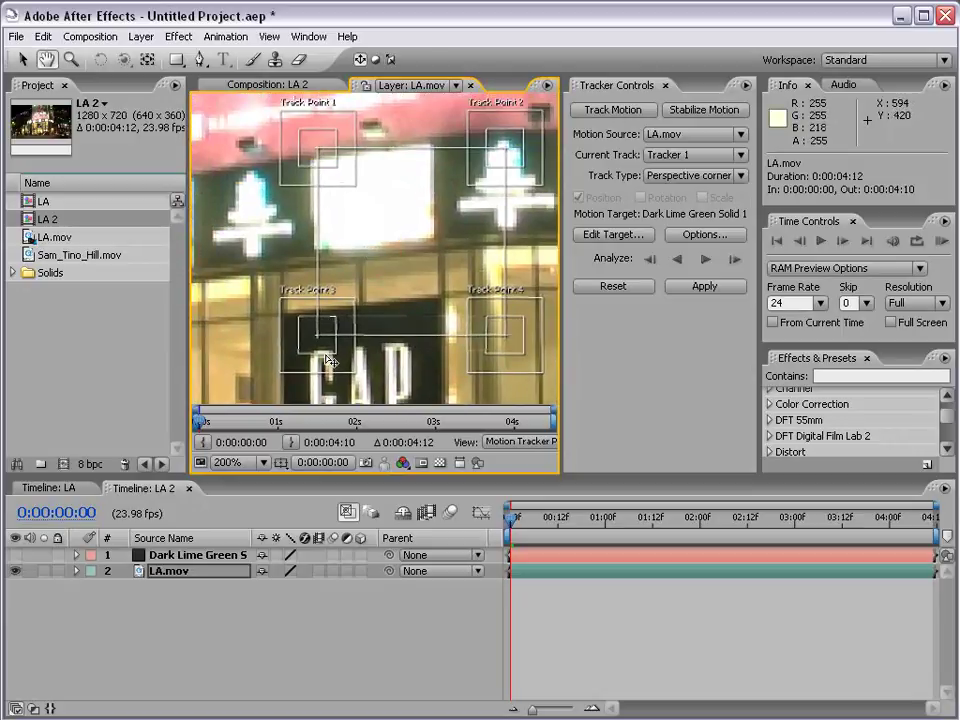
{"action": "left_click_drag", "start_coordinate": [329, 360], "coordinate": [329, 290]}
{"action": "left_click_drag", "start_coordinate": [393, 334], "coordinate": [393, 293]}
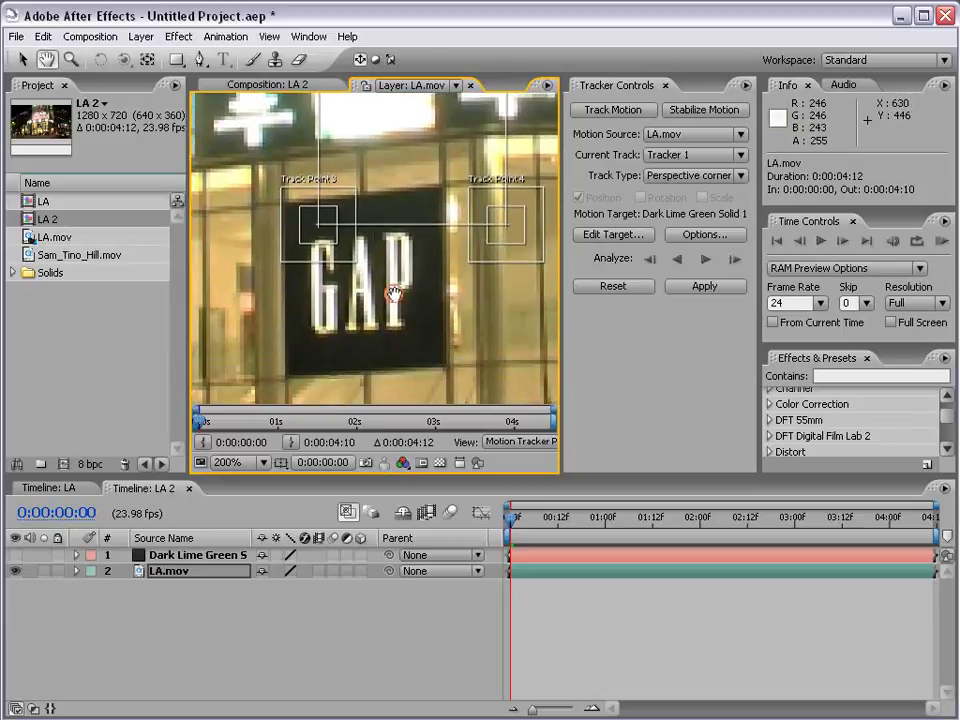
{"action": "key", "text": "v"}
{"action": "left_click", "coordinate": [327, 238]}
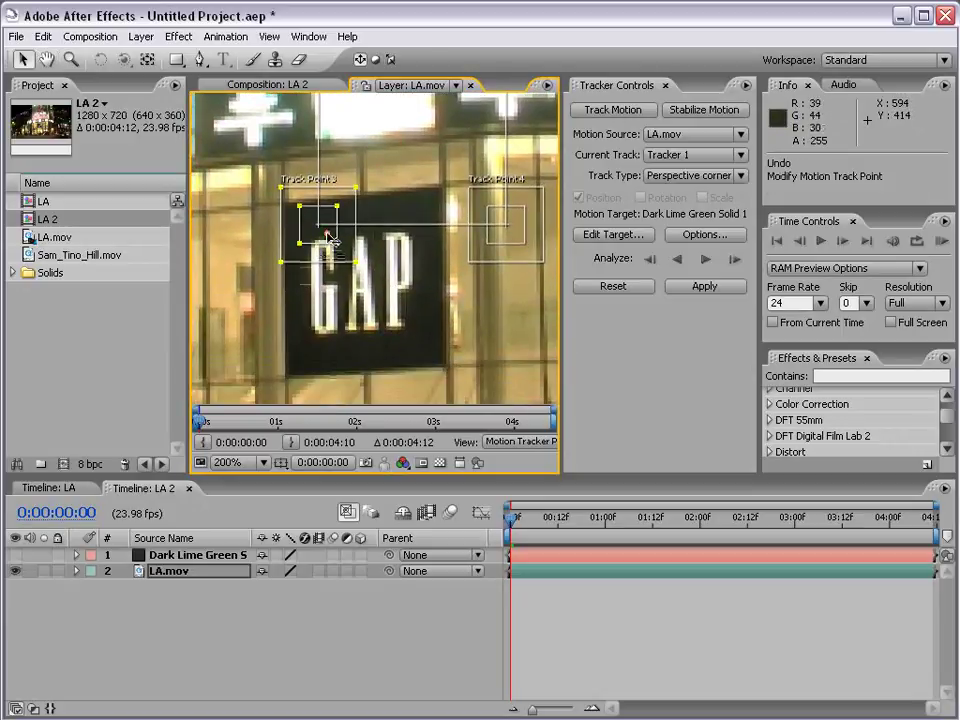
{"action": "left_click_drag", "start_coordinate": [331, 240], "coordinate": [300, 388]}
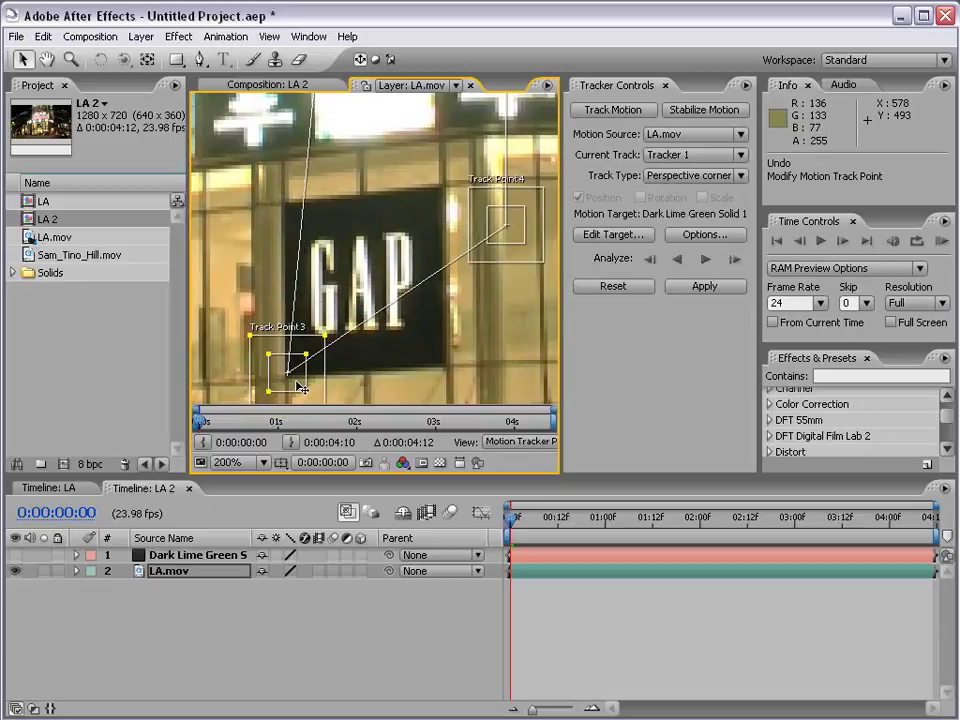
{"action": "left_click_drag", "start_coordinate": [508, 228], "coordinate": [450, 369]}
Place Track Point 2 on the GAP sign's upper-right corner and Track Point 1 on its upper-left corner
{"action": "scroll", "coordinate": [420, 316], "scroll_direction": "up", "scroll_amount": 5}
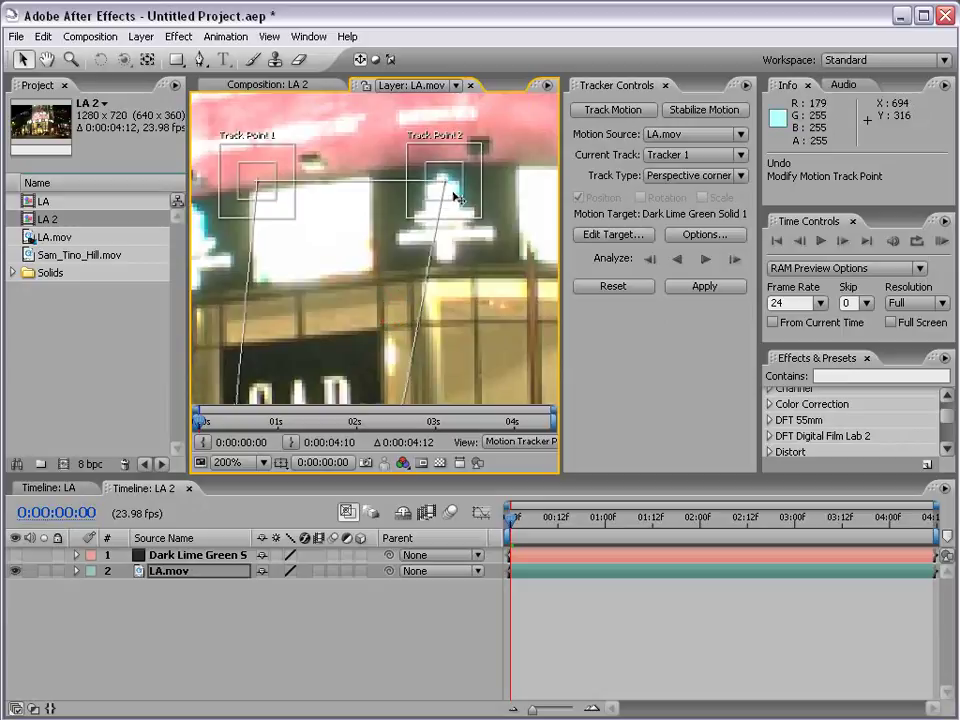
{"action": "left_click_drag", "start_coordinate": [456, 197], "coordinate": [386, 343]}
{"action": "left_click_drag", "start_coordinate": [299, 322], "coordinate": [424, 262]}
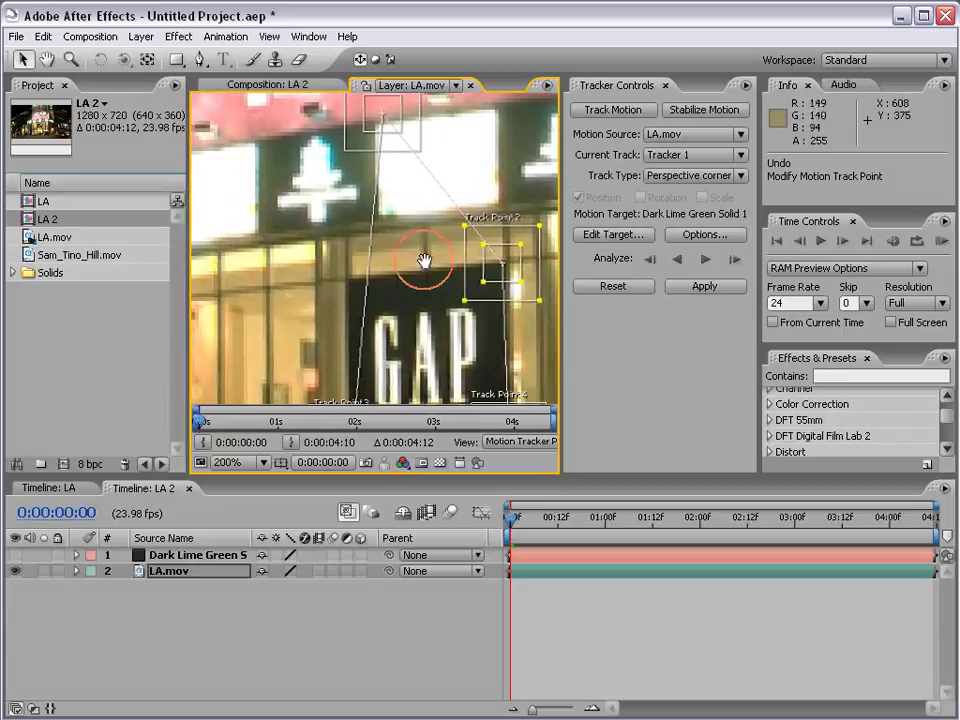
{"action": "left_click_drag", "start_coordinate": [384, 120], "coordinate": [360, 290]}
{"action": "scroll", "coordinate": [440, 300], "scroll_direction": "down", "scroll_amount": 3}
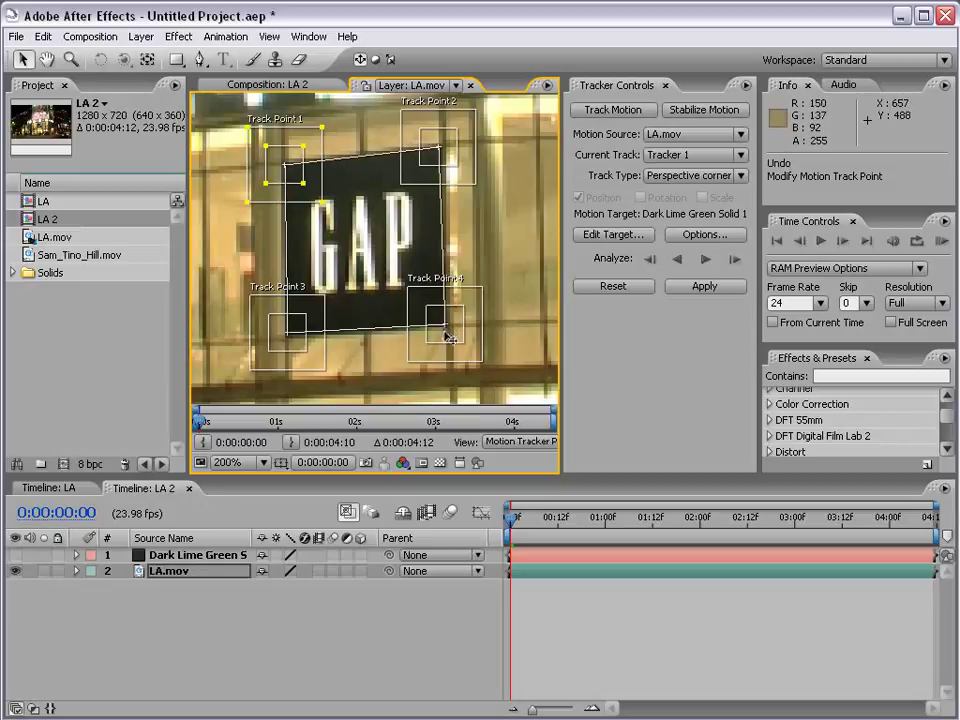
Offset Track Point 4's tracking regions to the window-frame crossing beside the traffic light, keeping its attach point on the sign's lower-right corner
{"action": "left_click", "coordinate": [444, 330]}
{"action": "scroll", "coordinate": [446, 334], "scroll_direction": "up", "scroll_amount": 1}
{"action": "left_click_drag", "start_coordinate": [453, 343], "coordinate": [441, 316]}
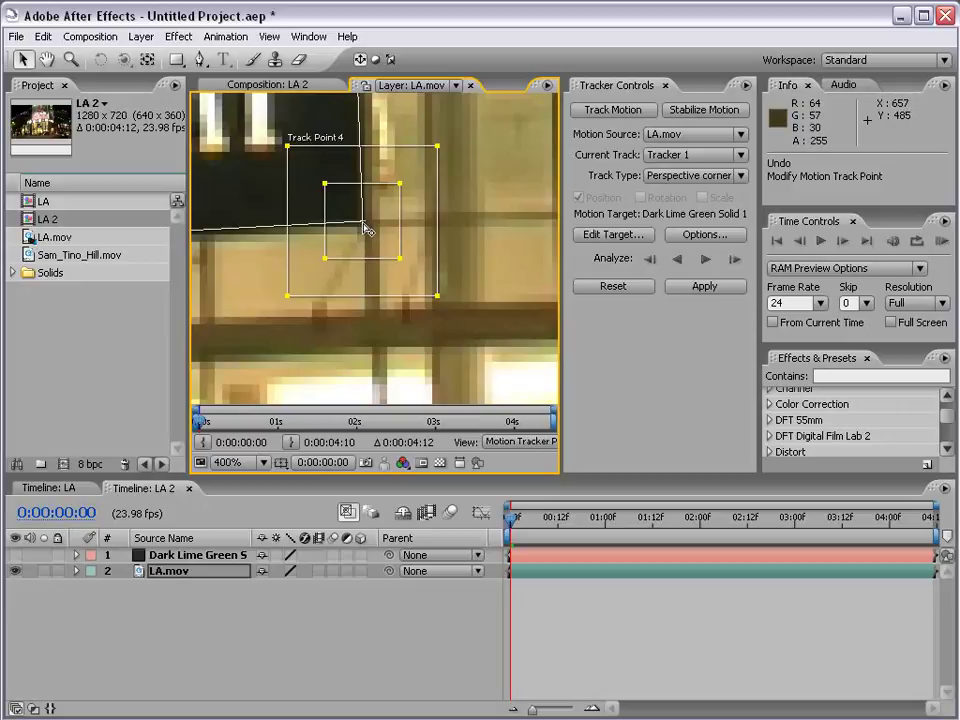
{"action": "key", "text": "comma"}
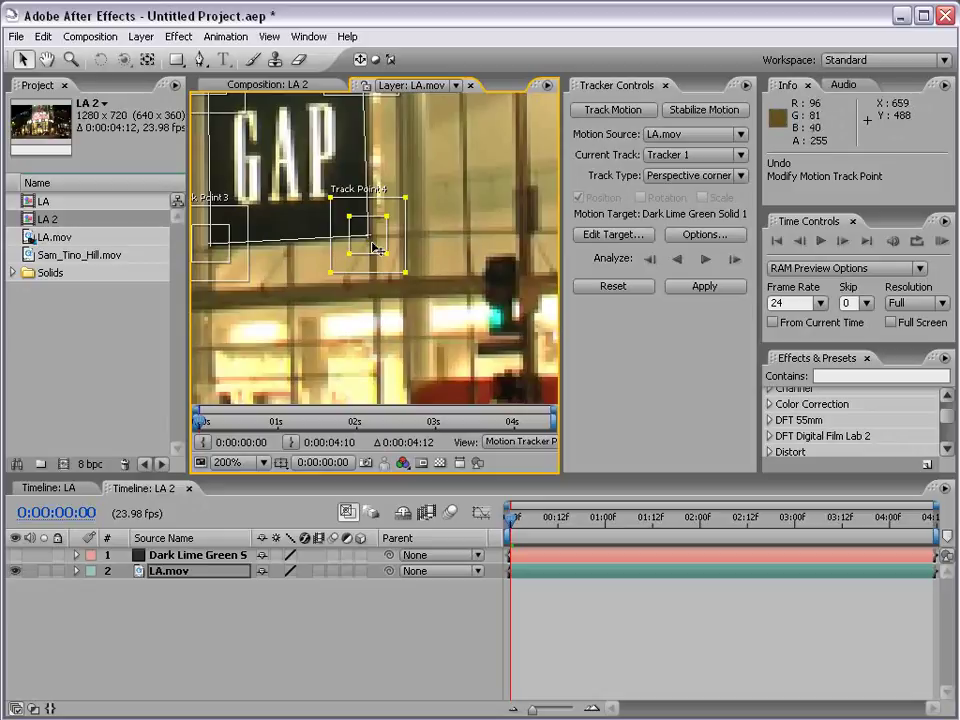
{"action": "left_click_drag", "start_coordinate": [375, 248], "coordinate": [356, 279]}
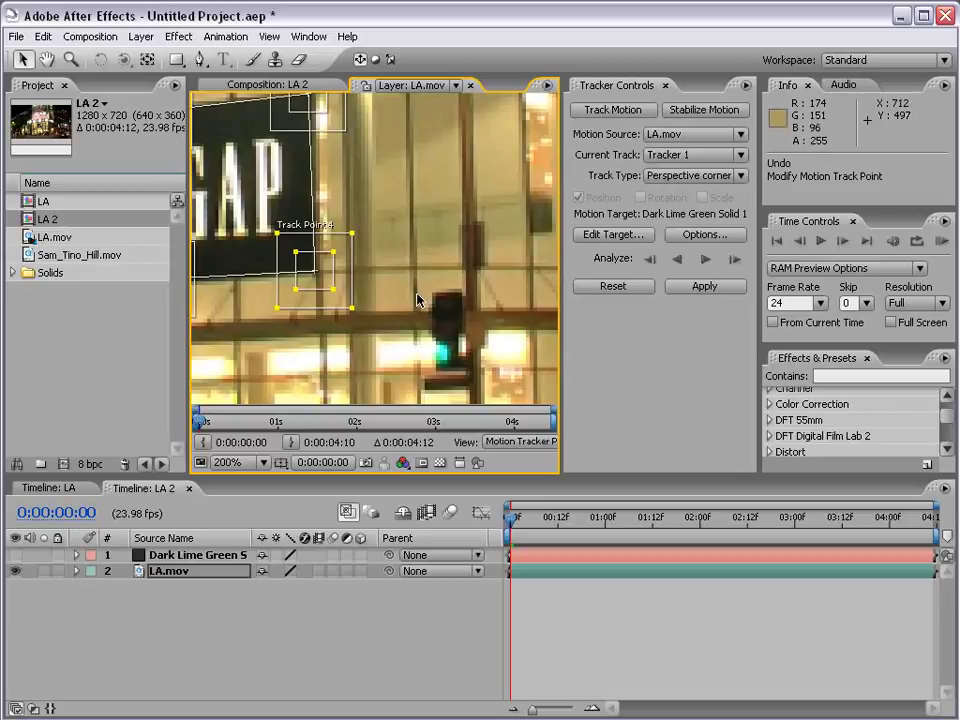
{"action": "left_click_drag", "start_coordinate": [313, 280], "coordinate": [412, 282]}
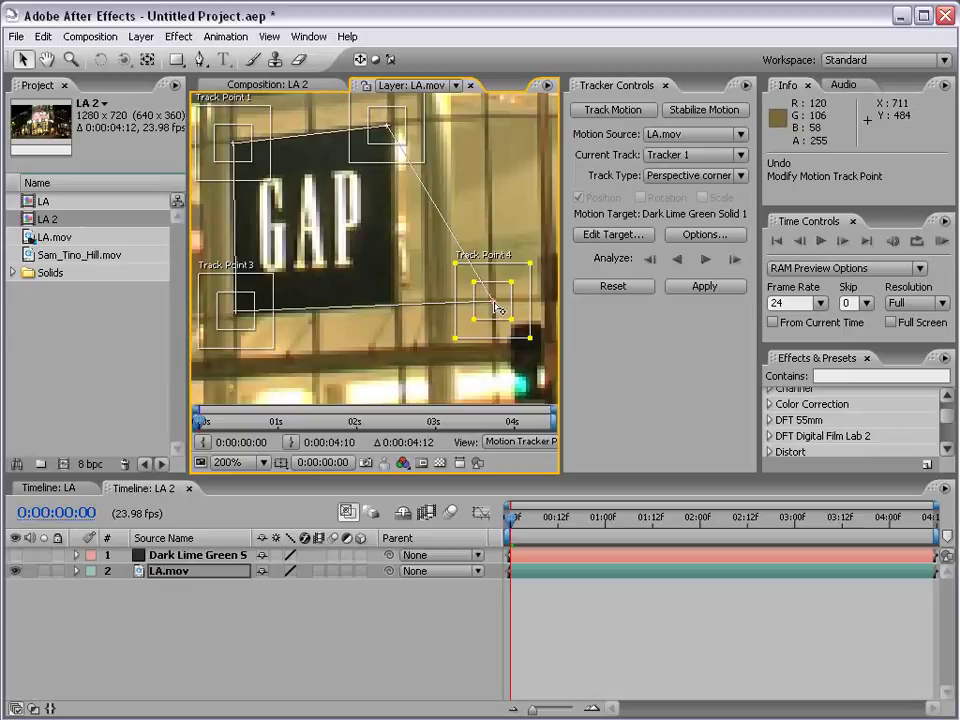
{"action": "left_click_drag", "start_coordinate": [497, 307], "coordinate": [397, 310]}
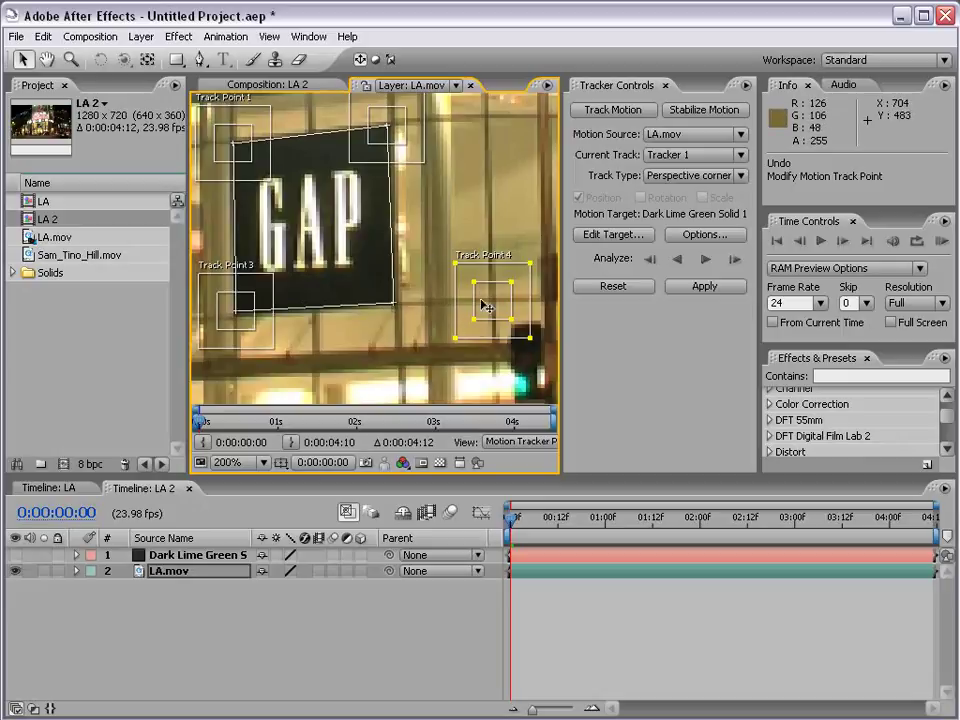
Examine the four track points around the GAP sign in the maximized layer view, and restore the panel layout
{"action": "key", "text": "comma"}
{"action": "key", "text": "comma"}
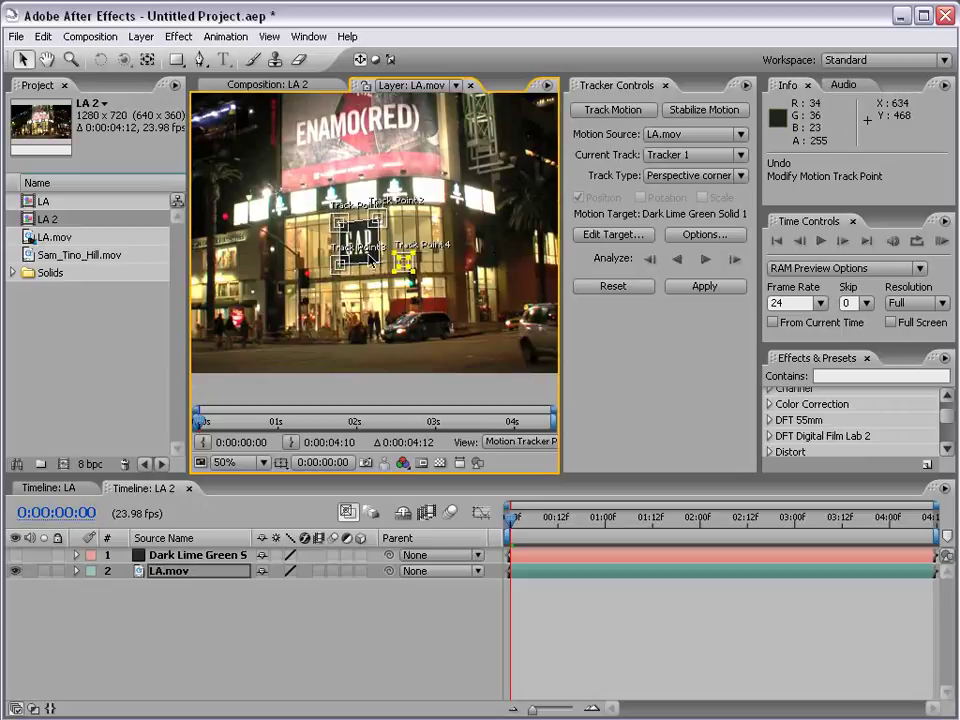
{"action": "key", "text": "period"}
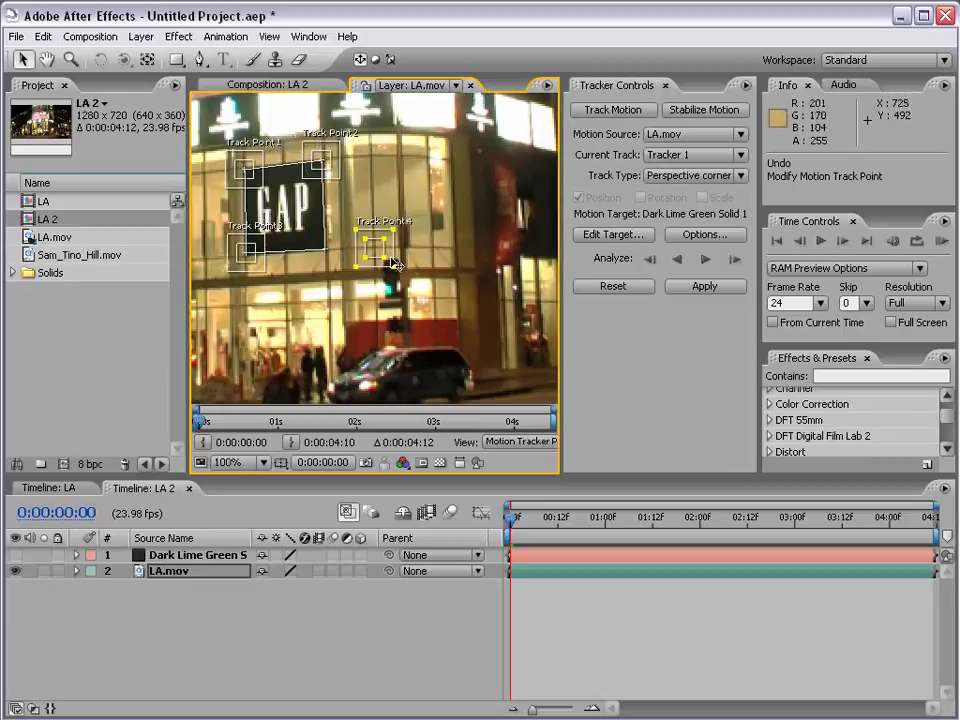
{"action": "key", "text": "grave"}
{"action": "key", "text": "period"}
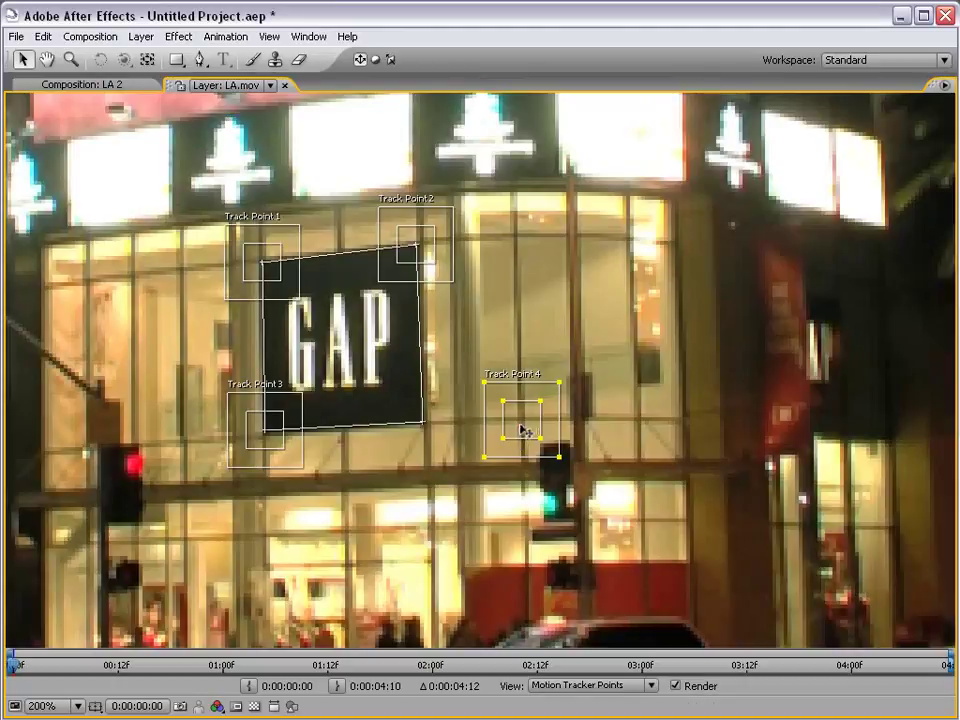
{"action": "left_click_drag", "start_coordinate": [524, 431], "coordinate": [602, 452]}
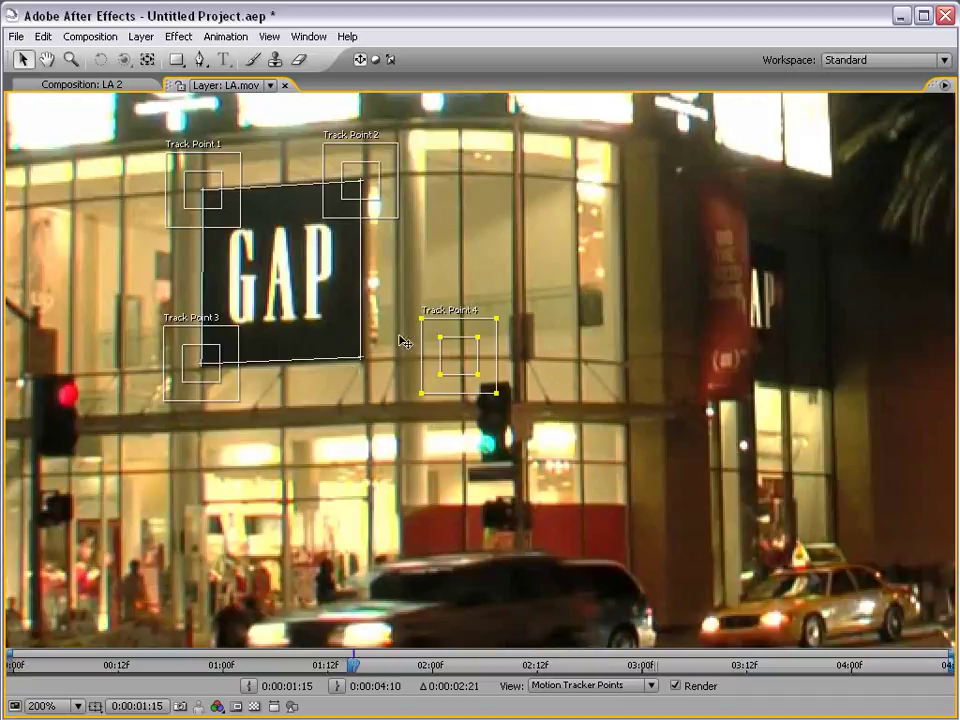
{"action": "key", "text": "grave"}
{"action": "key", "text": "comma"}
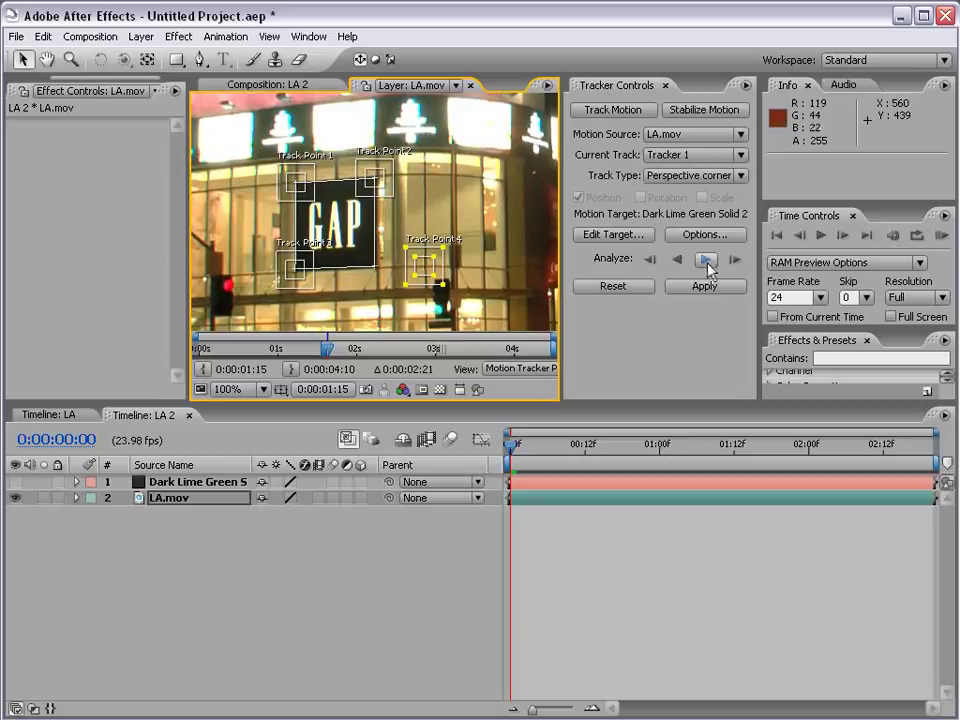
Analyze the four track points forward through the trimmed LA.mov clip and return to the composition's start
{"action": "left_click", "coordinate": [706, 260]}
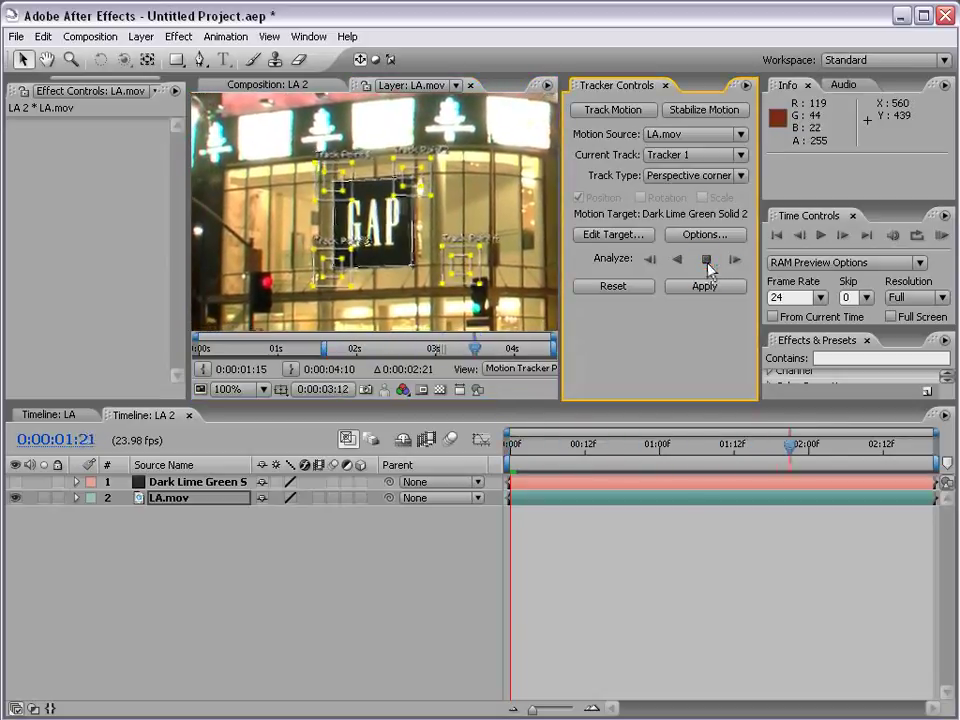
{"action": "left_click", "coordinate": [560, 449]}
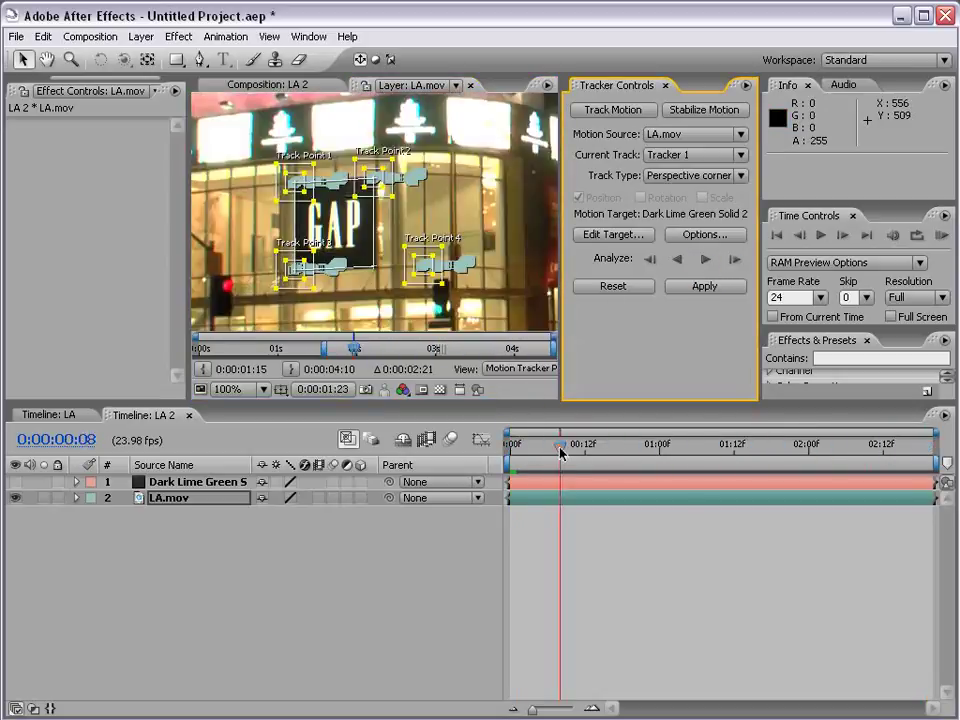
{"action": "left_click_drag", "start_coordinate": [560, 452], "coordinate": [493, 467]}
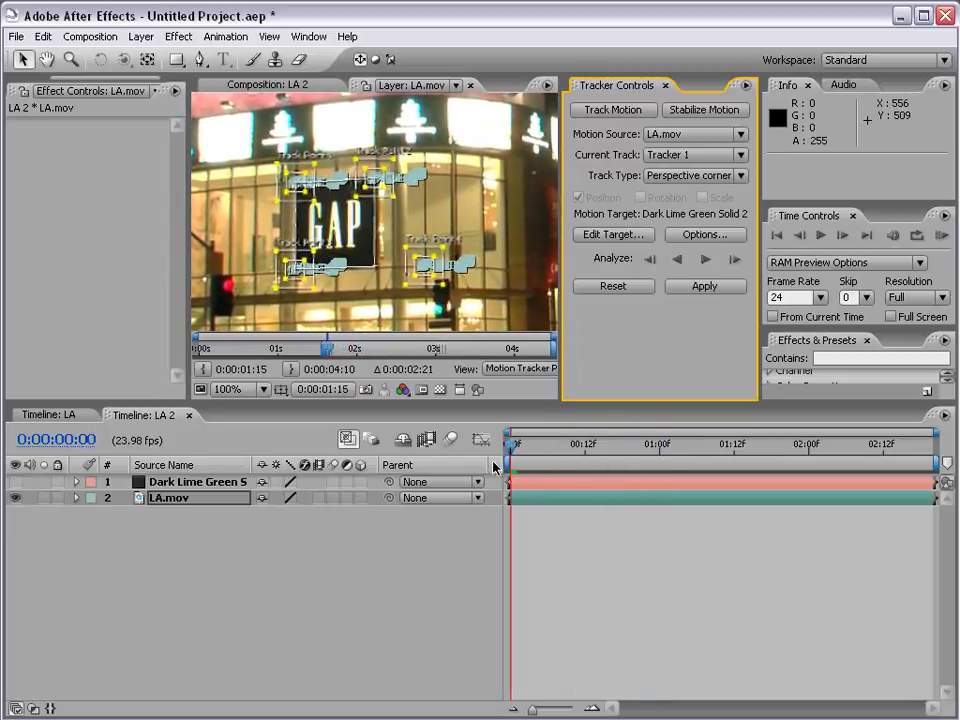
{"action": "left_click", "coordinate": [483, 463]}
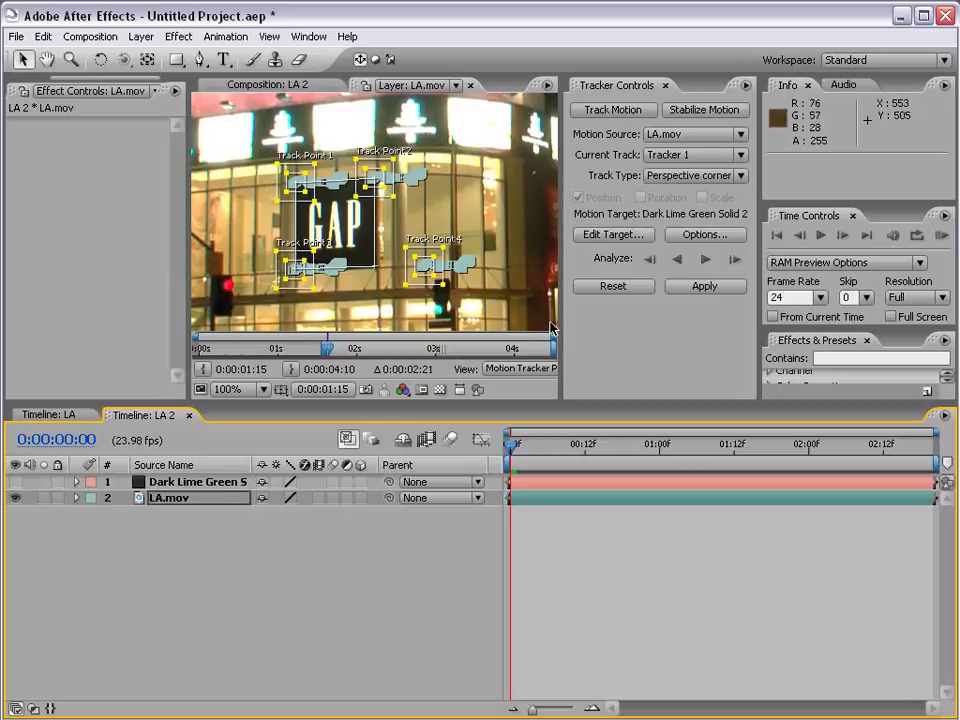
Set the track's motion target to Dark Lime Green Solid 2 and apply the tracked perspective corner pin to it
{"action": "left_click", "coordinate": [609, 240]}
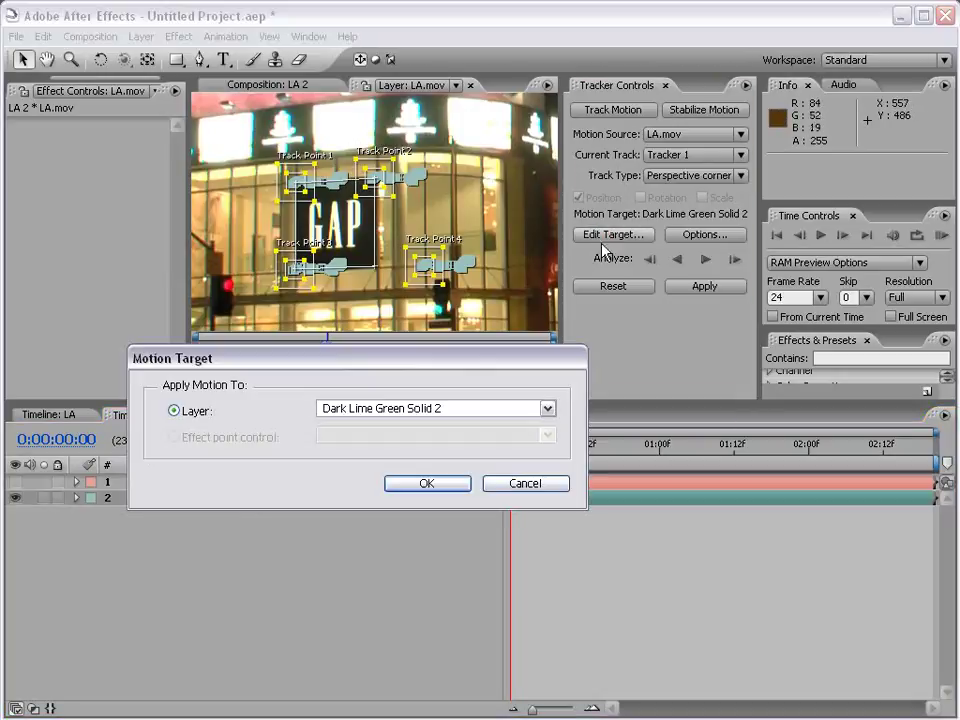
{"action": "left_click", "coordinate": [364, 410]}
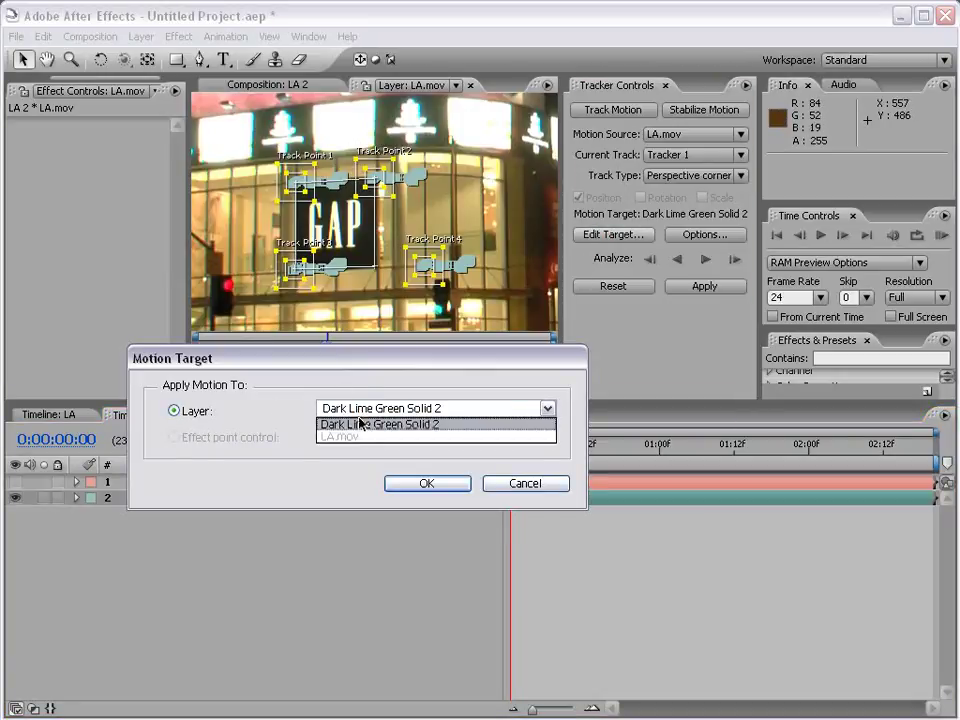
{"action": "left_click", "coordinate": [456, 427]}
{"action": "left_click", "coordinate": [426, 484]}
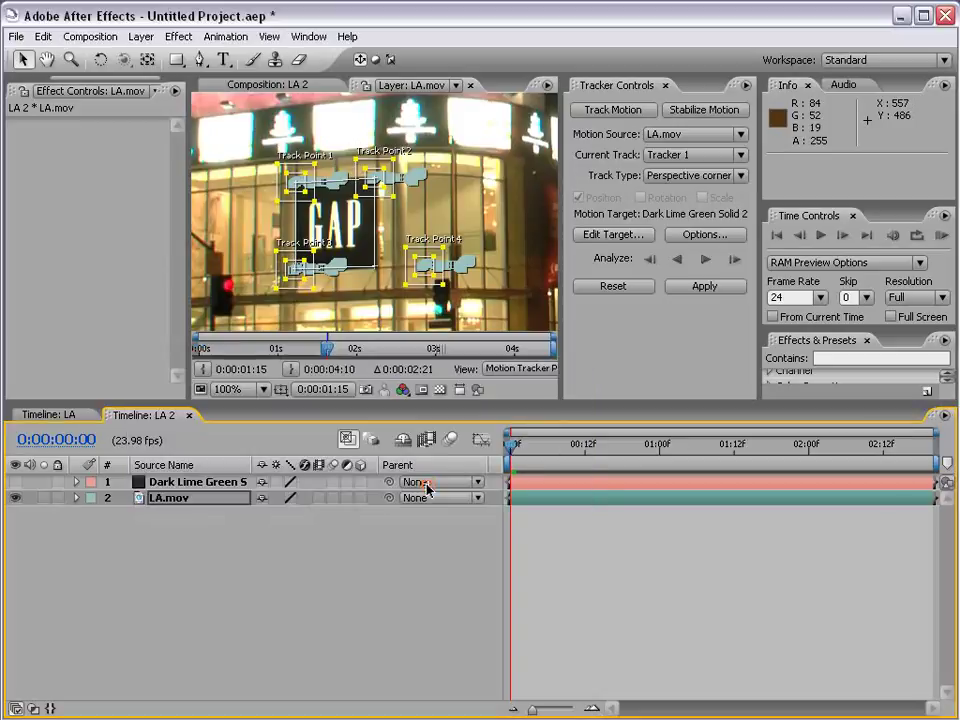
{"action": "left_click", "coordinate": [697, 288]}
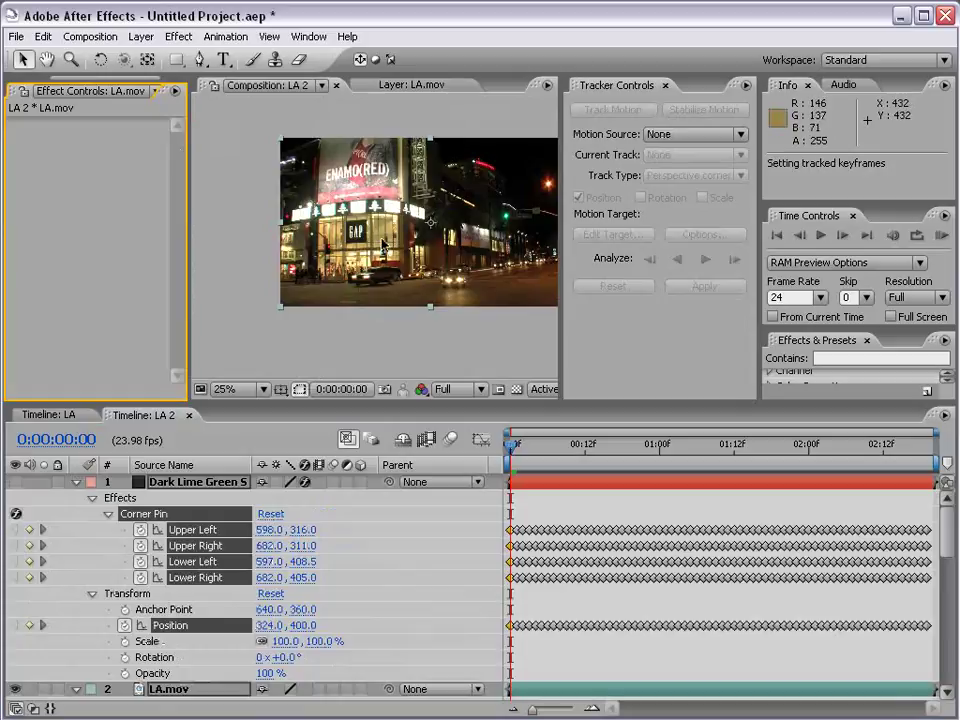
Turn on the visibility of the corner-pinned dark solid so that it covers the GAP sign
{"action": "key", "text": "period"}
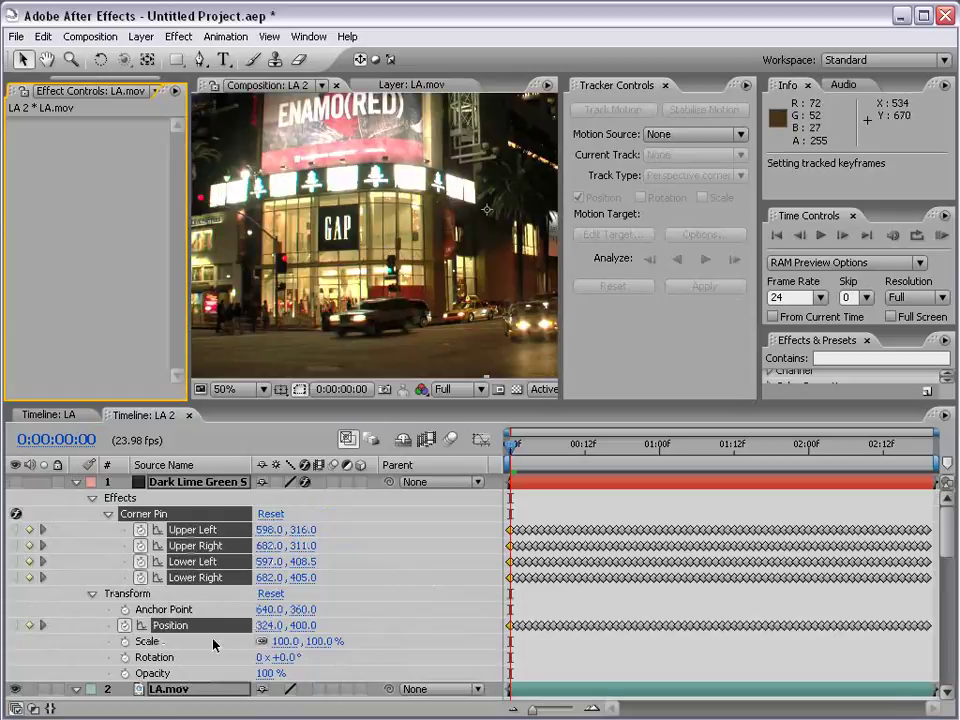
{"action": "left_click", "coordinate": [172, 483]}
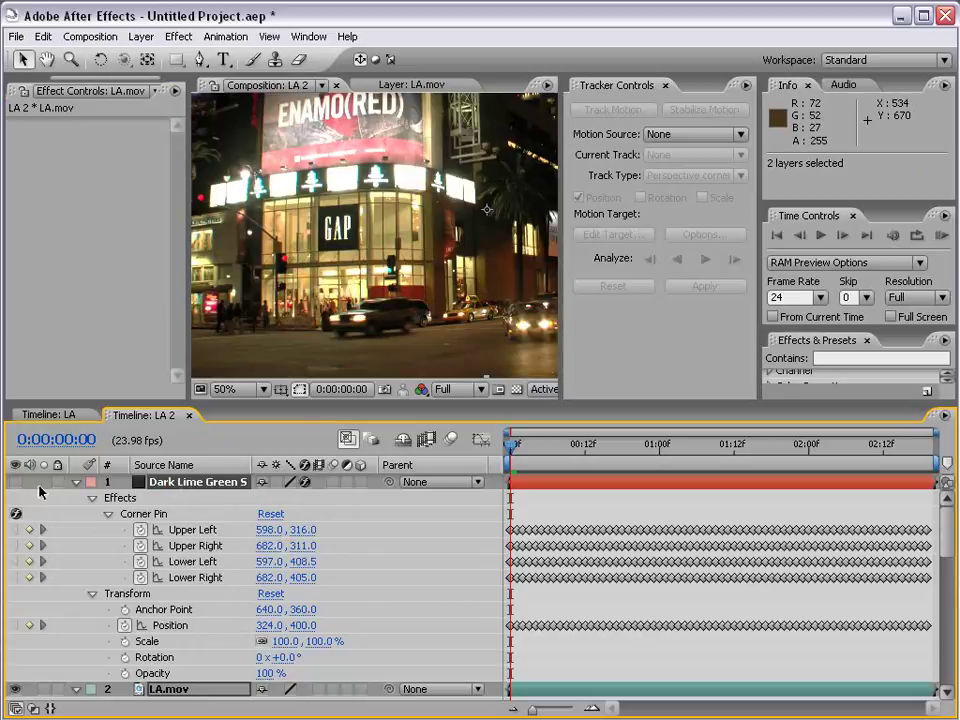
{"action": "left_click", "coordinate": [15, 484]}
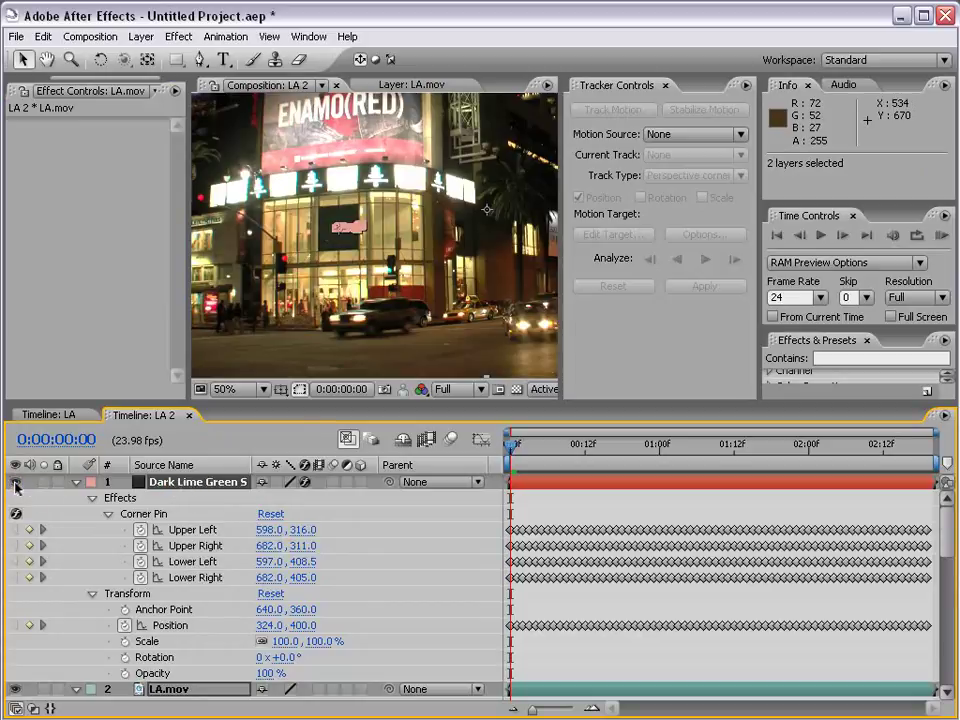
{"action": "key", "text": "period"}
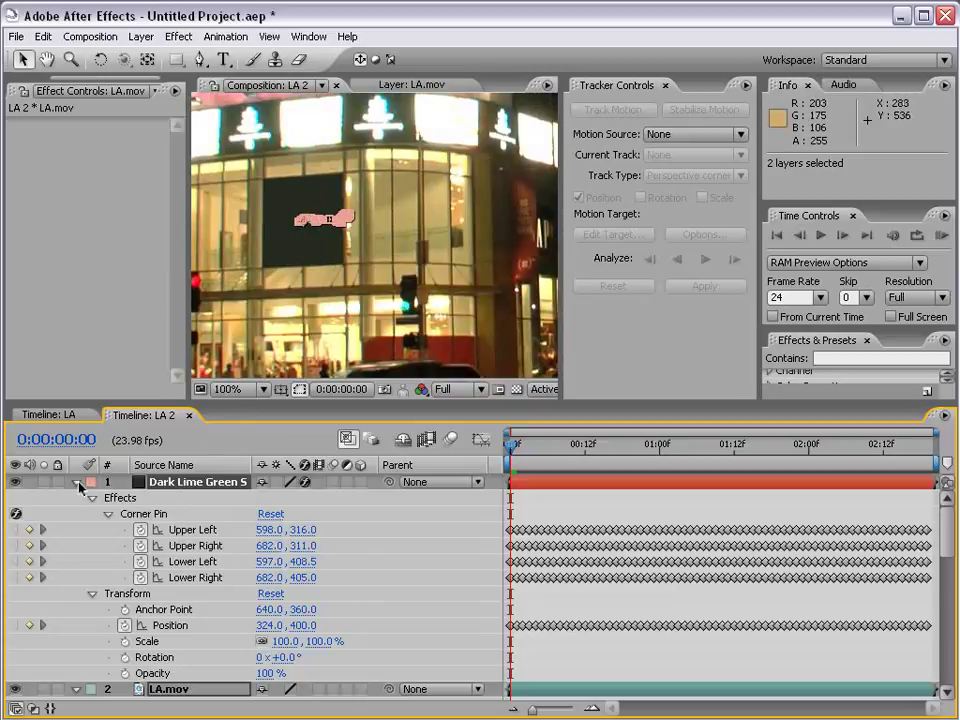
Scrub through LA 2 to check how the solid follows the sign, and collapse the solid's properties
{"action": "left_click_drag", "start_coordinate": [513, 443], "coordinate": [733, 452]}
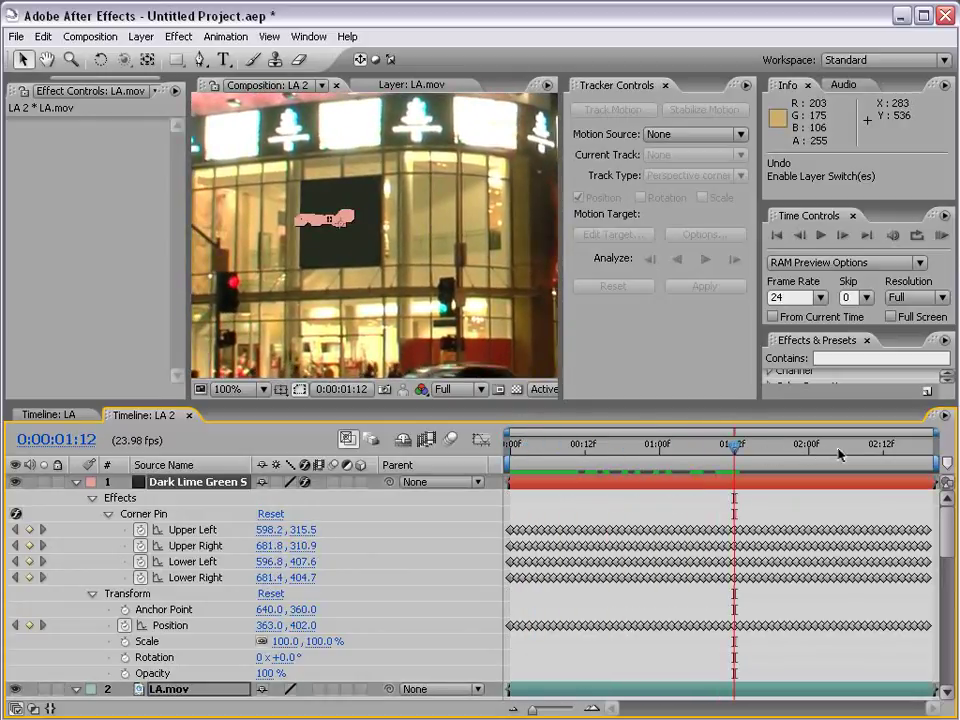
{"action": "left_click", "coordinate": [839, 450]}
{"action": "left_click", "coordinate": [113, 487], "text": "shift"}
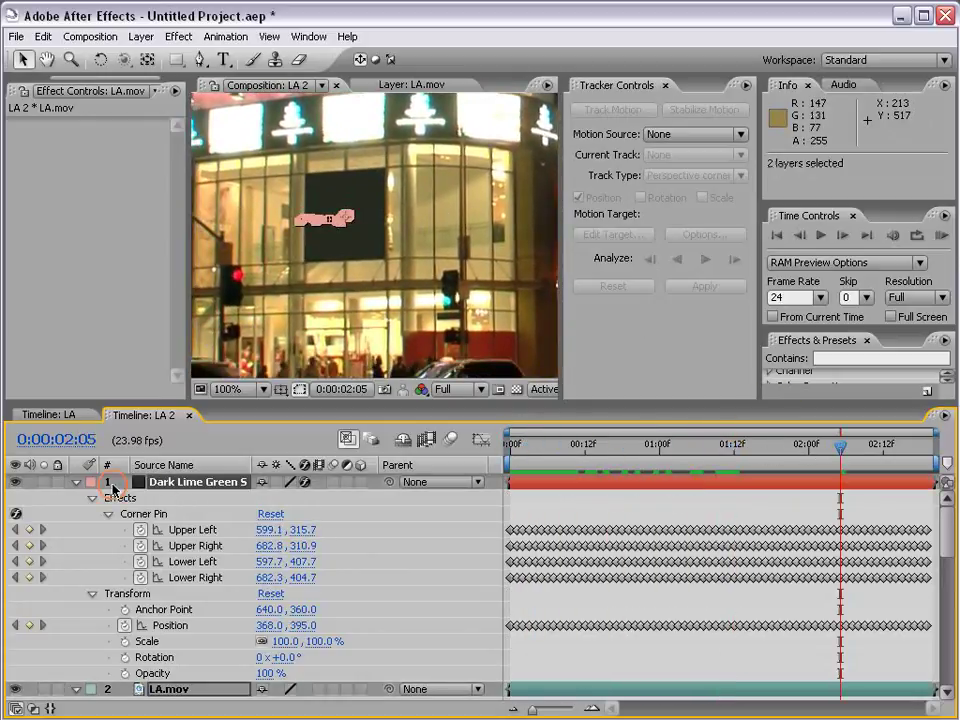
{"action": "left_click", "coordinate": [80, 486]}
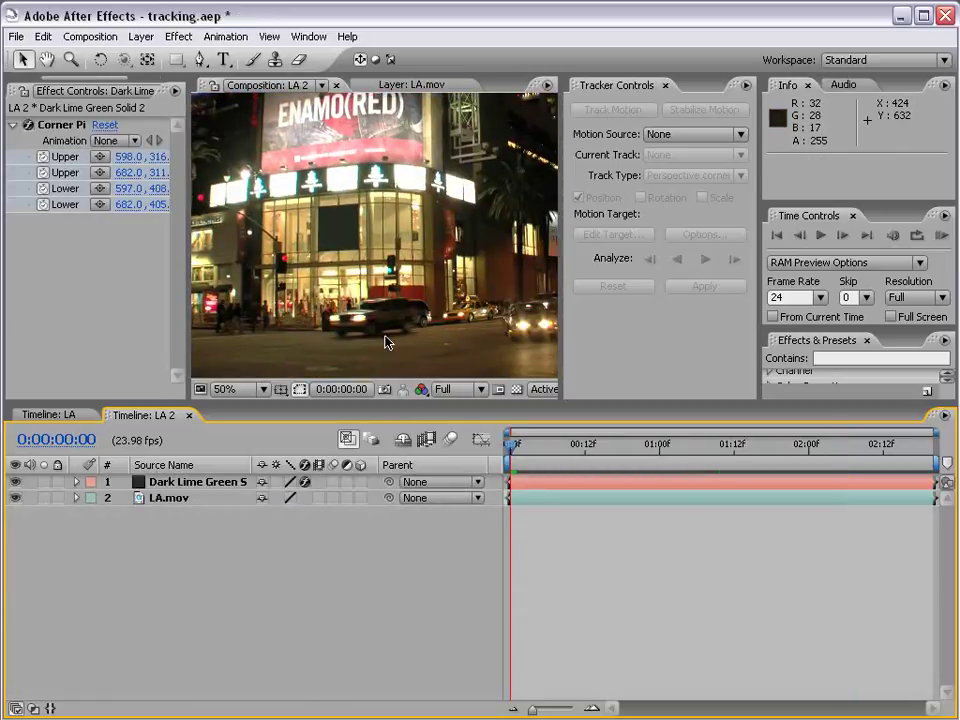
Pre-compose the solid as "Dark Lime Green Solid 2 Comp 1", leaving all attributes in LA 2
{"action": "left_click", "coordinate": [184, 484]}
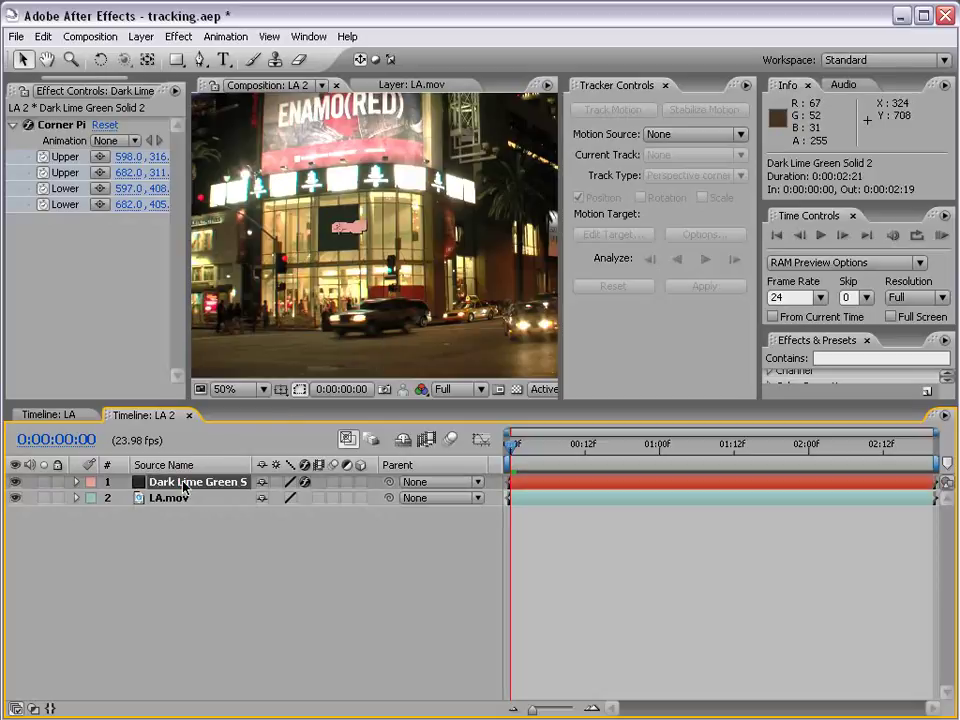
{"action": "left_click", "coordinate": [140, 36]}
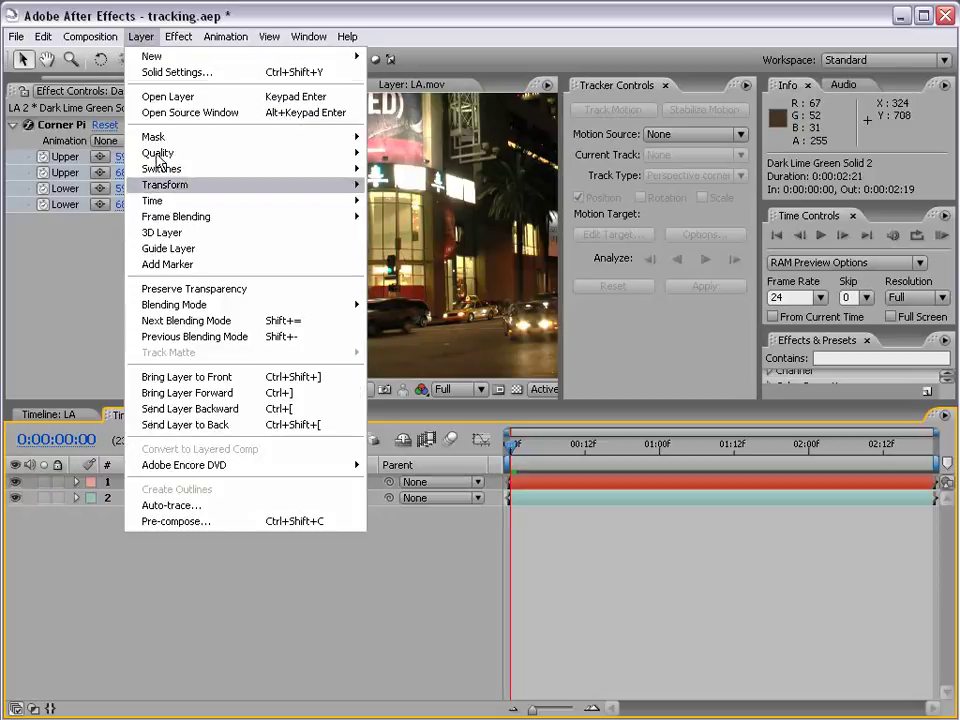
{"action": "left_click", "coordinate": [178, 522]}
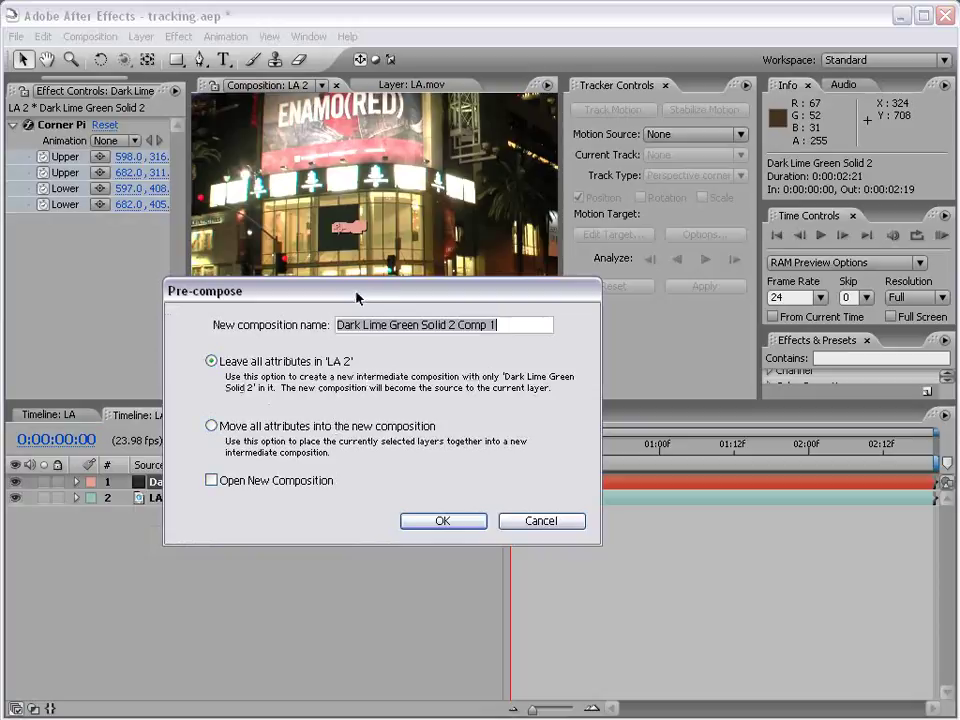
{"action": "left_click_drag", "start_coordinate": [356, 297], "coordinate": [507, 308]}
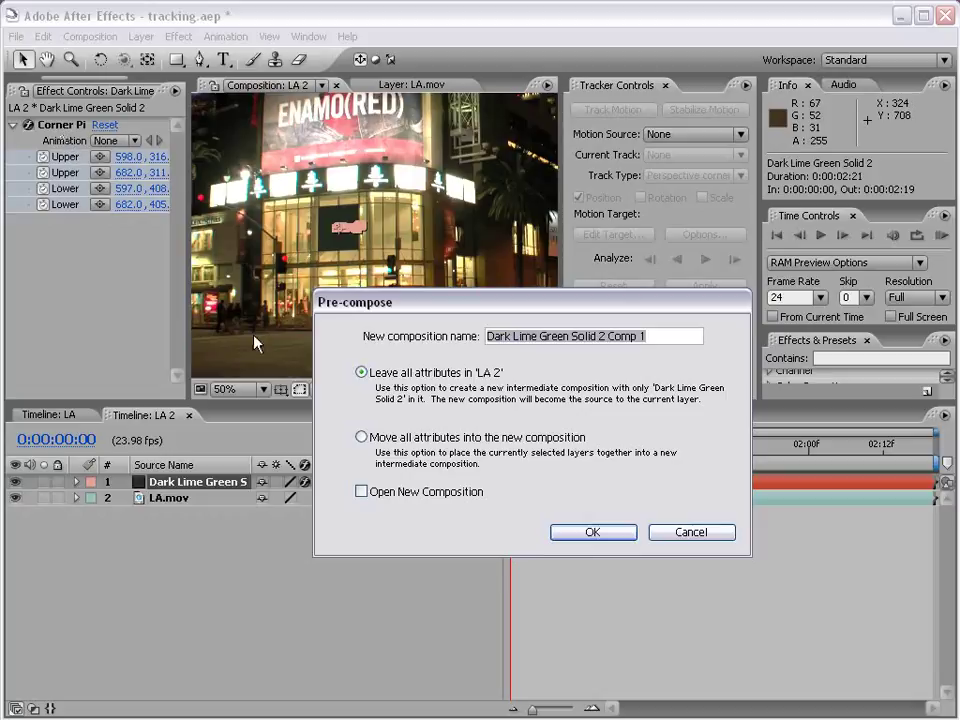
{"action": "left_click", "coordinate": [592, 532]}
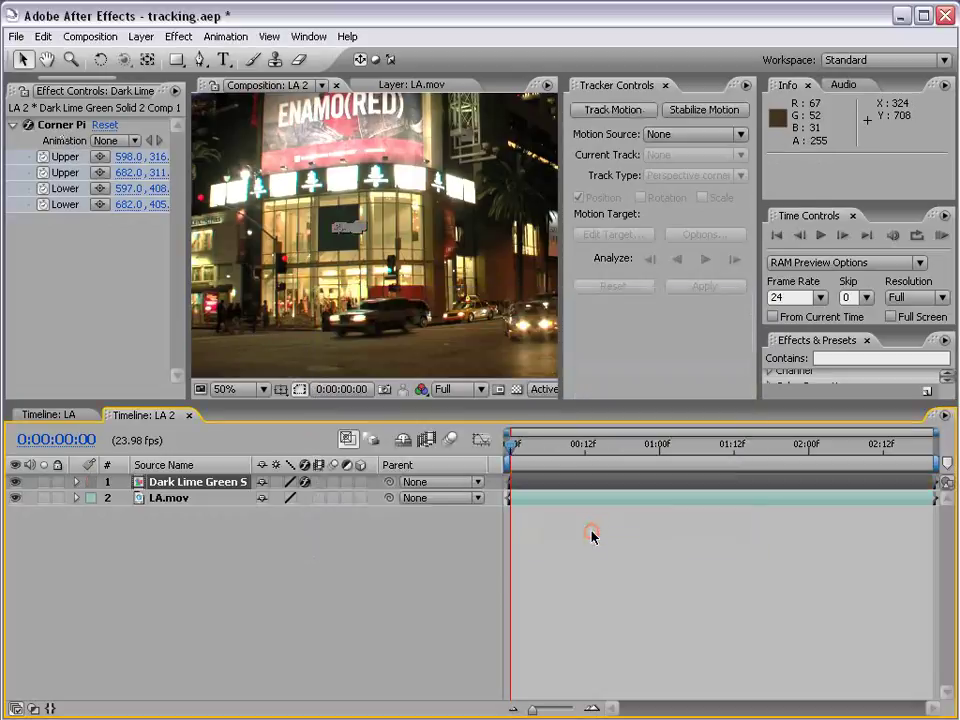
Preview the pre-composed sign in LA 2, and open its nested composition to inspect the solid
{"action": "left_click_drag", "start_coordinate": [522, 458], "coordinate": [502, 465]}
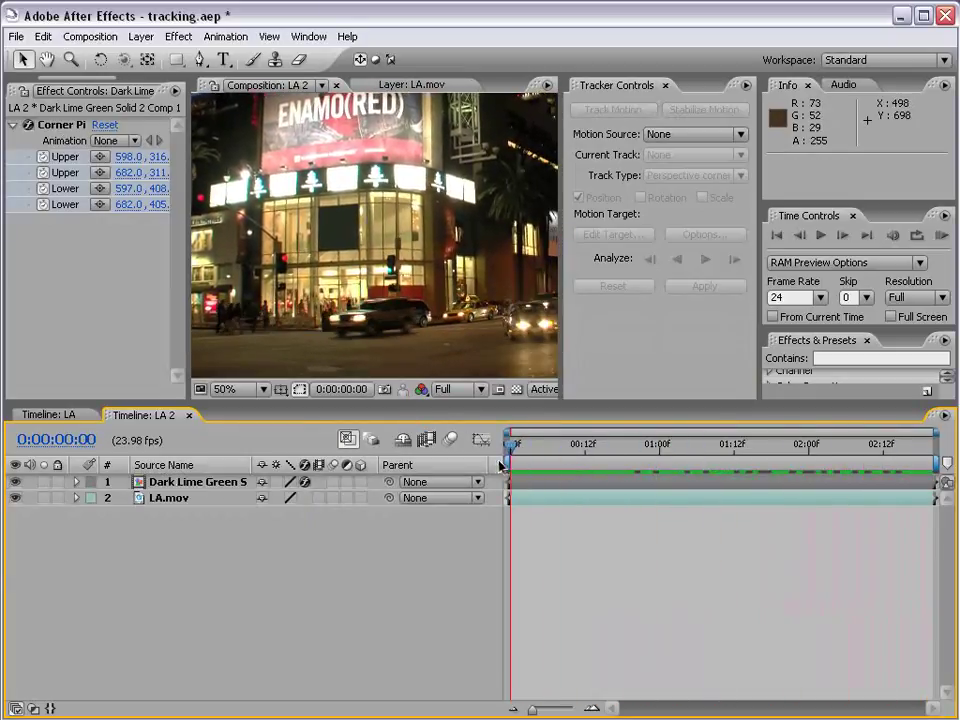
{"action": "left_click", "coordinate": [185, 483]}
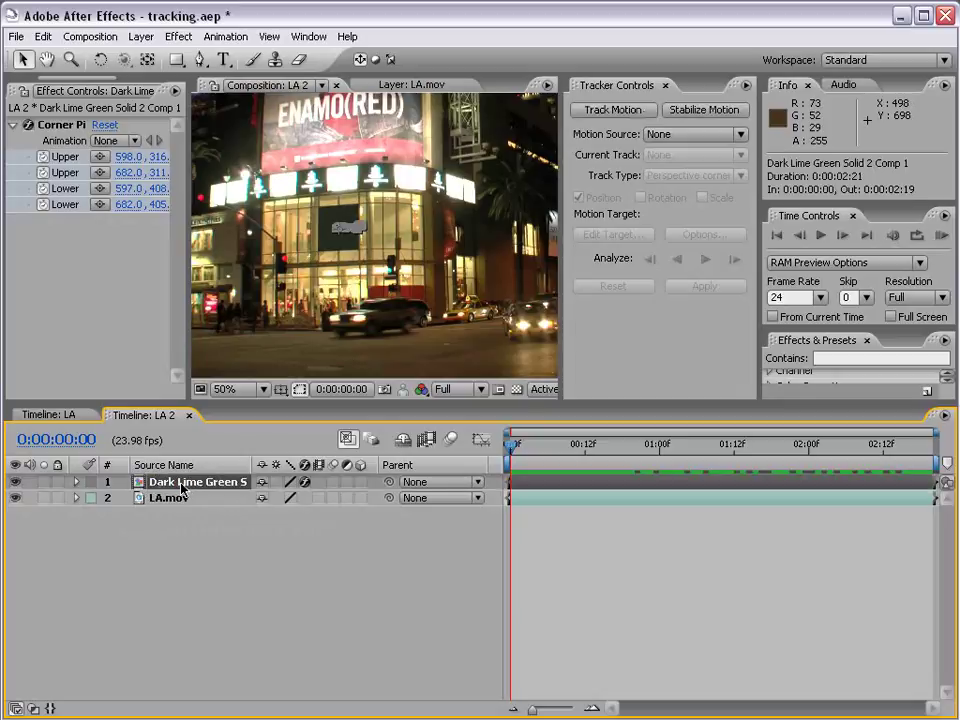
{"action": "double_click", "coordinate": [181, 484]}
{"action": "scroll", "coordinate": [349, 266], "scroll_direction": "down", "scroll_amount": 1}
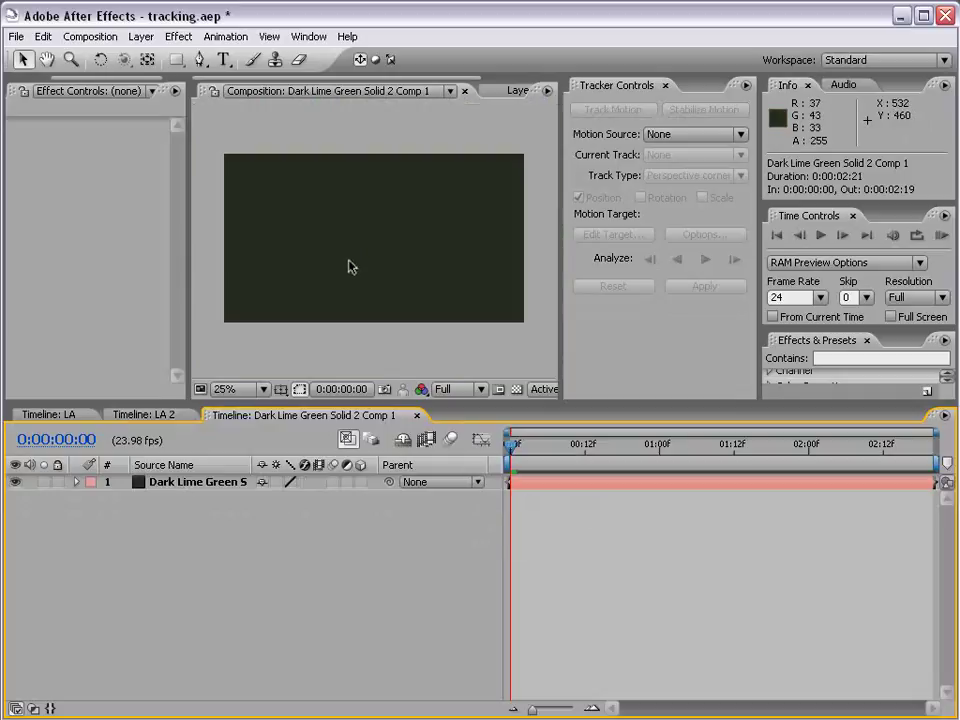
{"action": "left_click", "coordinate": [369, 285]}
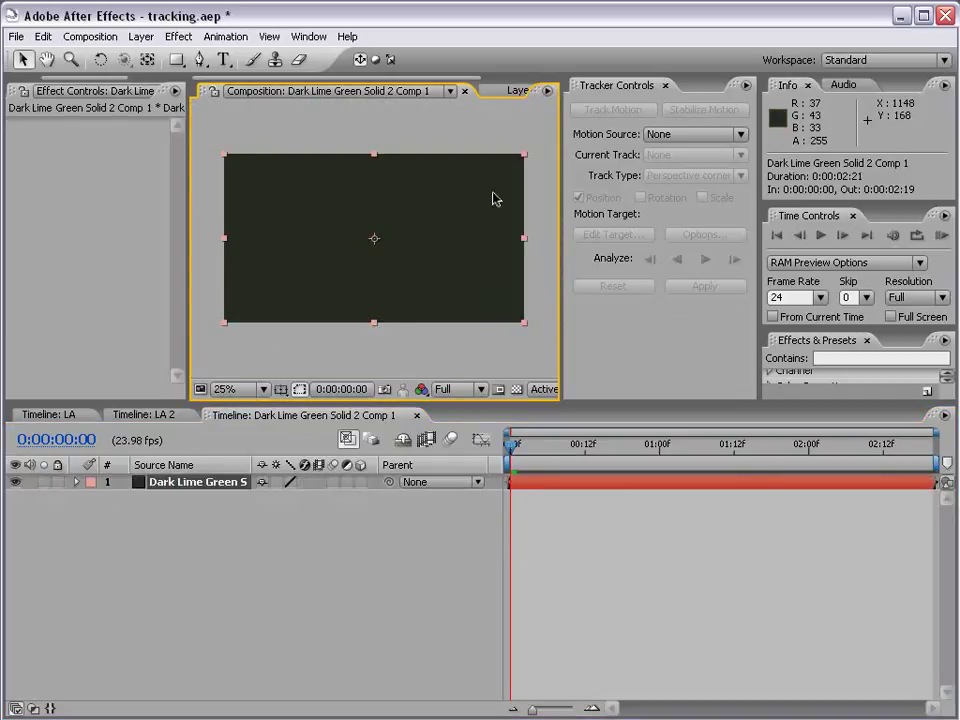
Try adjusting a Corner Pin handle of the pre-composed layer in LA 2, and undo the change
{"action": "left_click", "coordinate": [130, 414]}
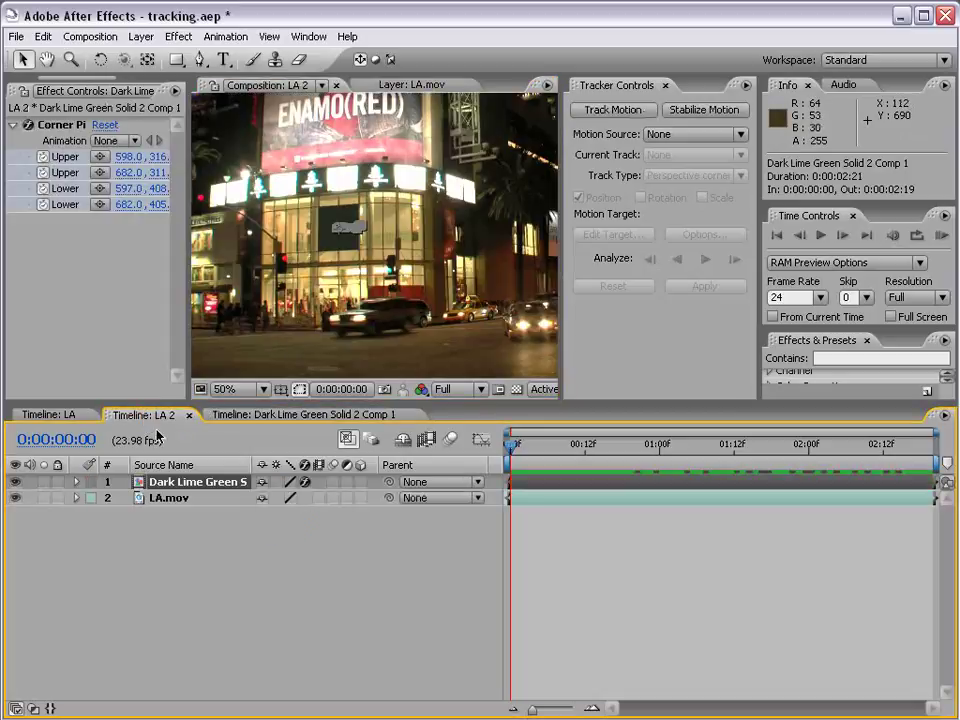
{"action": "left_click", "coordinate": [73, 126]}
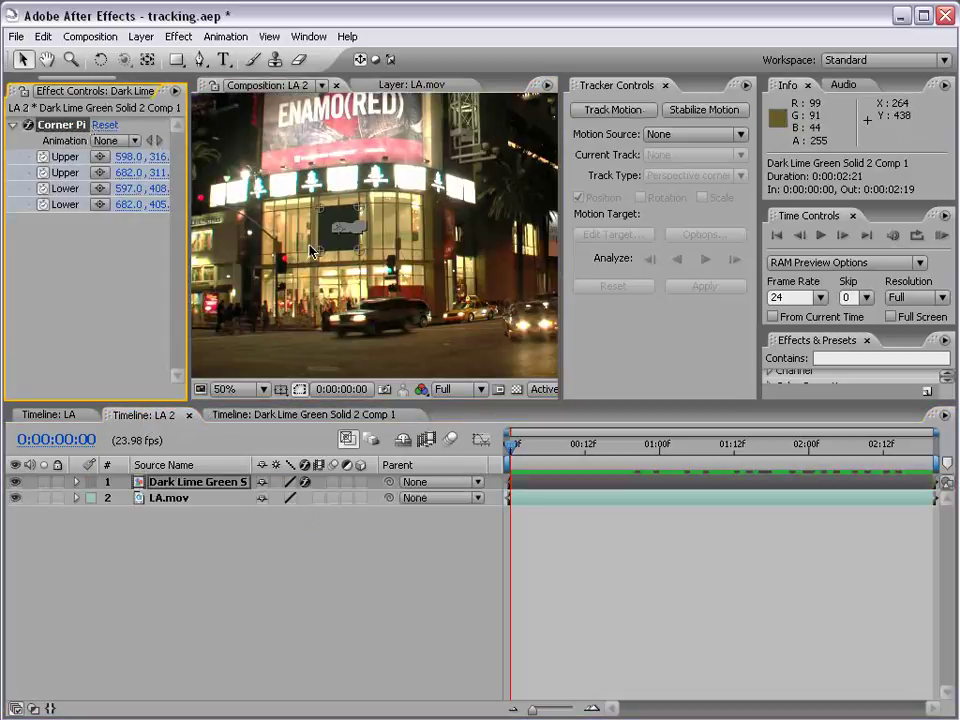
{"action": "mouse_move", "coordinate": [352, 249]}
{"action": "left_mouse_down"}
{"action": "mouse_move", "coordinate": [447, 320]}
{"action": "mouse_move", "coordinate": [352, 252]}
{"action": "left_mouse_up"}
{"action": "key", "text": "ctrl+z"}
{"action": "left_click", "coordinate": [165, 425]}
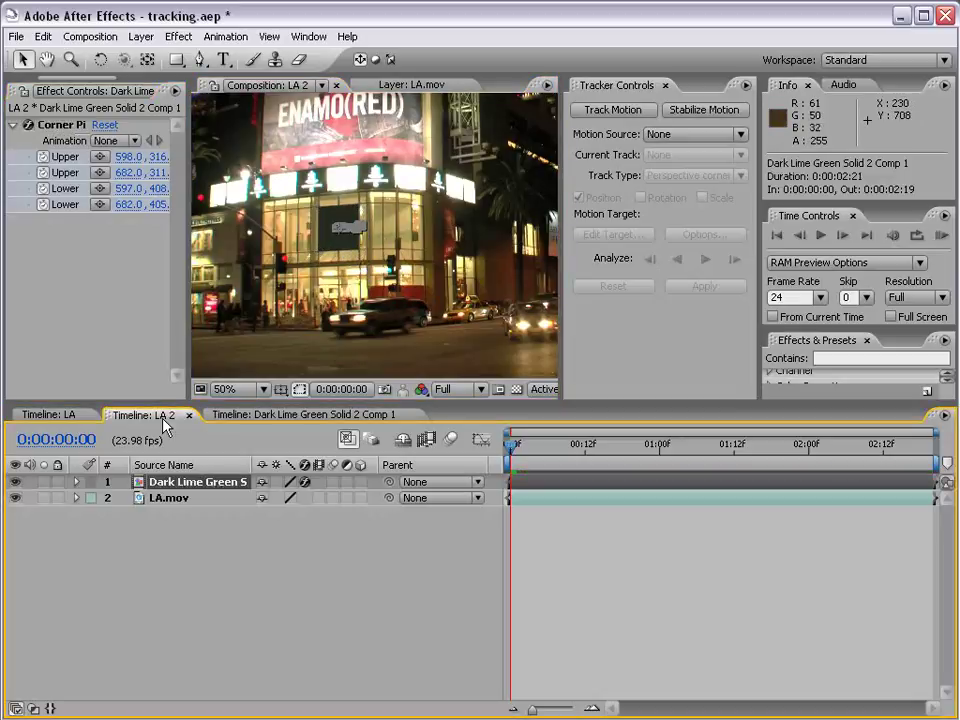
Add a white text layer reading "VCP" over the solid in Dark Lime Green Solid 2 Comp 1
{"action": "left_click", "coordinate": [279, 414]}
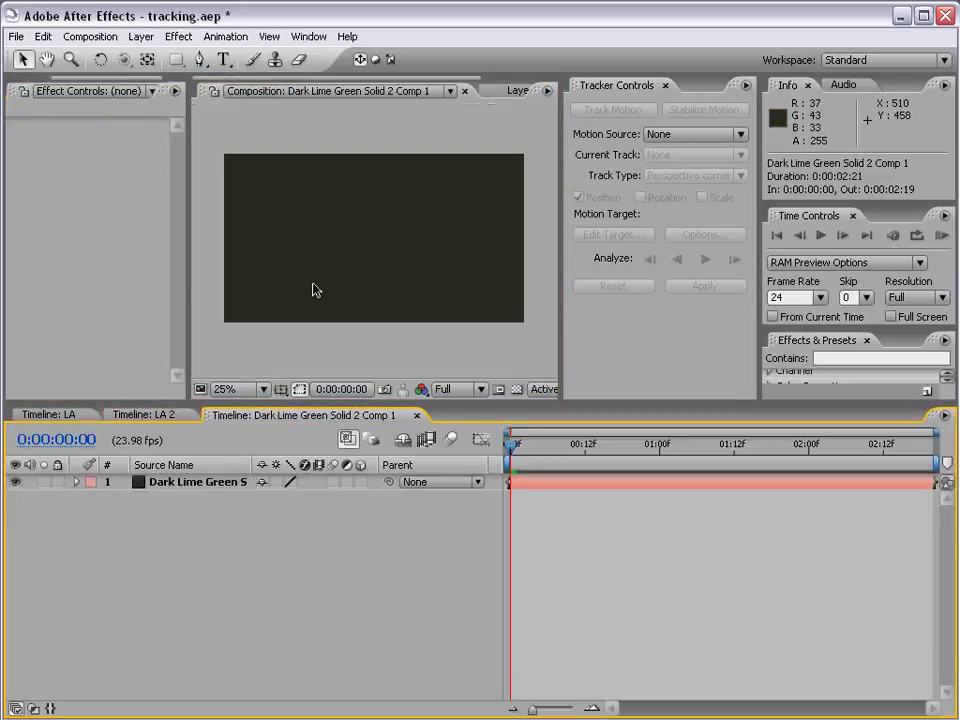
{"action": "left_click", "coordinate": [303, 245]}
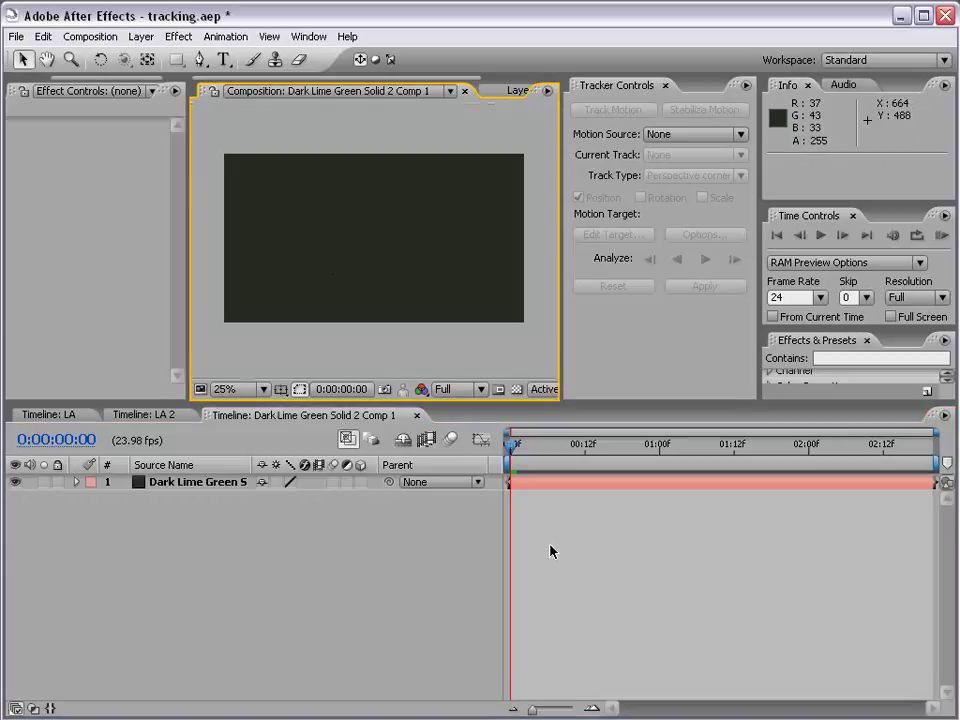
{"action": "left_click", "coordinate": [224, 60]}
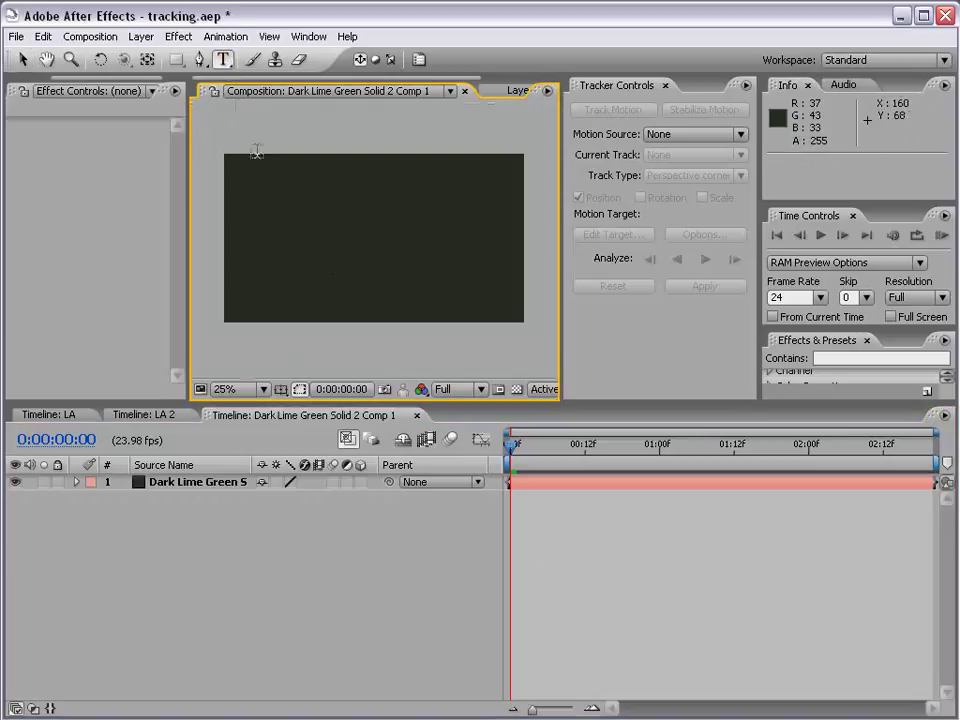
{"action": "left_click", "coordinate": [271, 232]}
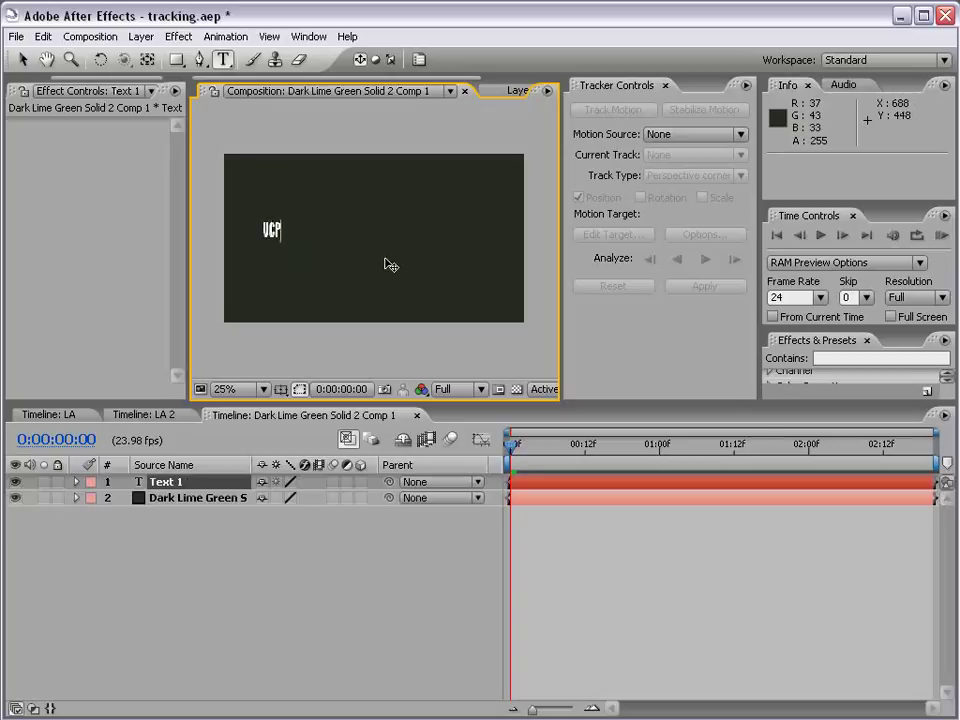
{"action": "left_click", "coordinate": [22, 60]}
Stretch the VCP text across most of the dark solid's width and centre it on the solid
{"action": "left_click_drag", "start_coordinate": [285, 229], "coordinate": [516, 223]}
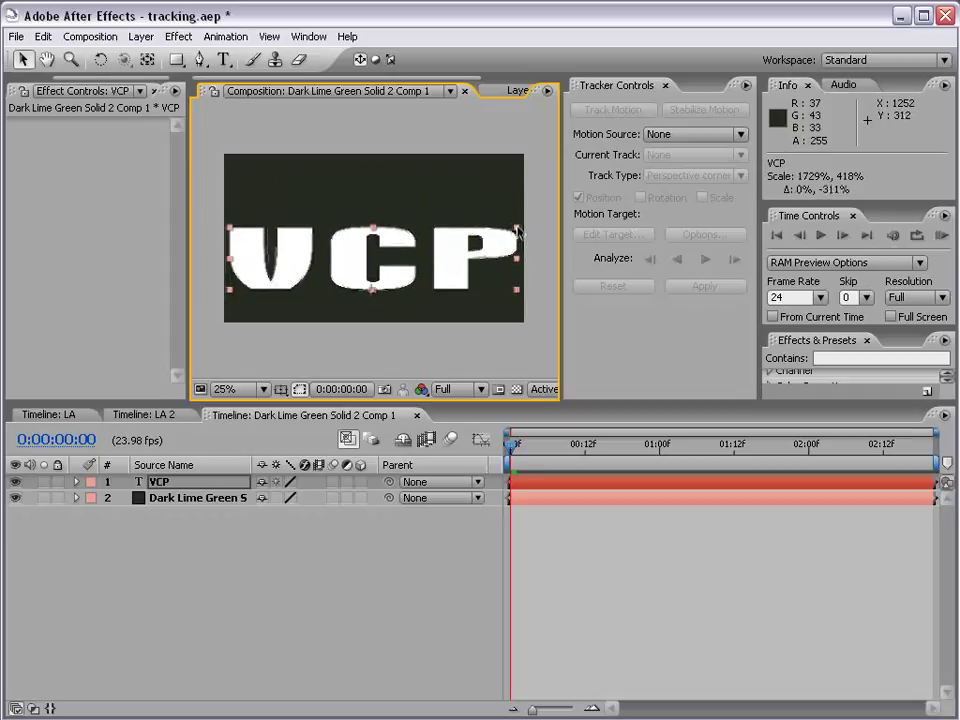
{"action": "mouse_move", "coordinate": [461, 256]}
{"action": "left_mouse_down"}
{"action": "mouse_move", "coordinate": [461, 238]}
{"action": "mouse_move", "coordinate": [508, 240]}
{"action": "mouse_move", "coordinate": [454, 246]}
{"action": "left_mouse_up"}
{"action": "left_click", "coordinate": [579, 574]}
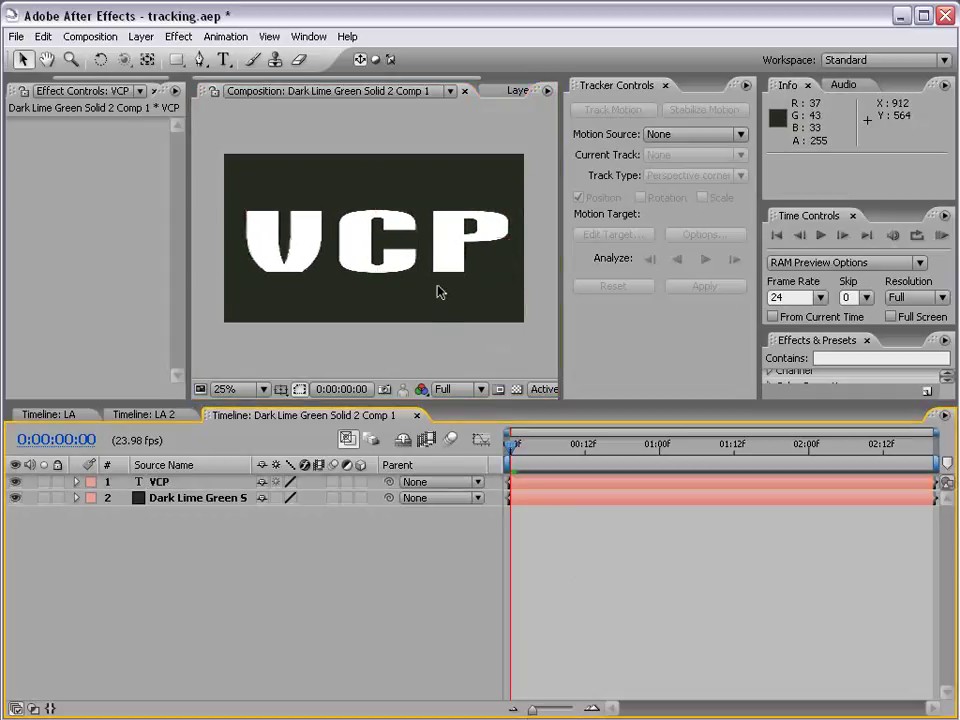
Return to LA 2 and scrub to 0:00:02:18 to check how the VCP sign follows the building
{"action": "left_click", "coordinate": [150, 414]}
{"action": "left_click", "coordinate": [570, 557]}
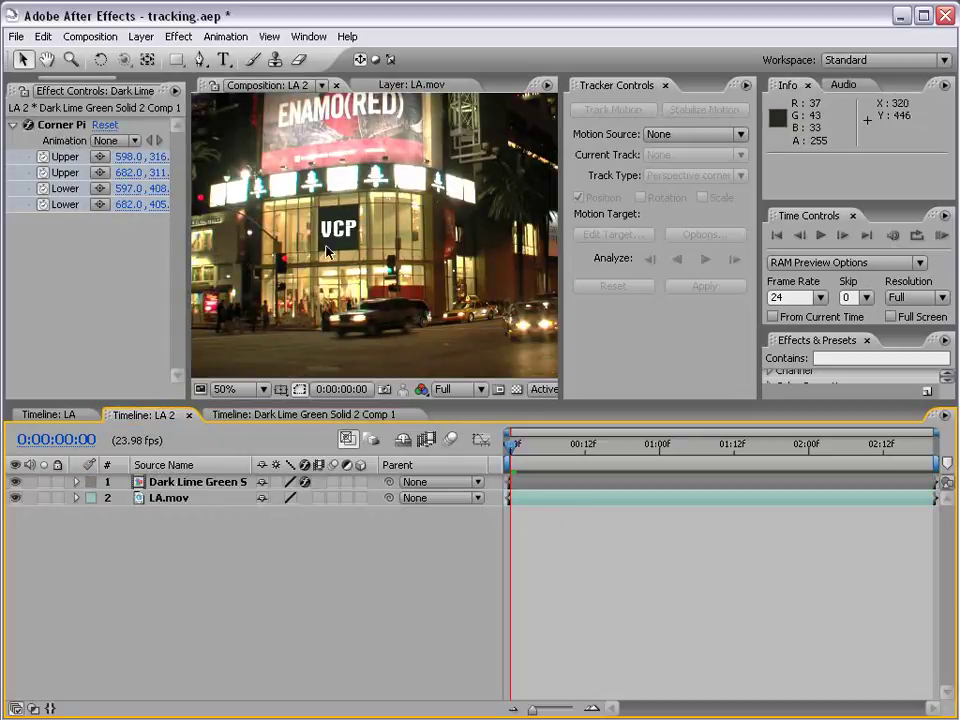
{"action": "left_click_drag", "start_coordinate": [513, 447], "coordinate": [921, 455]}
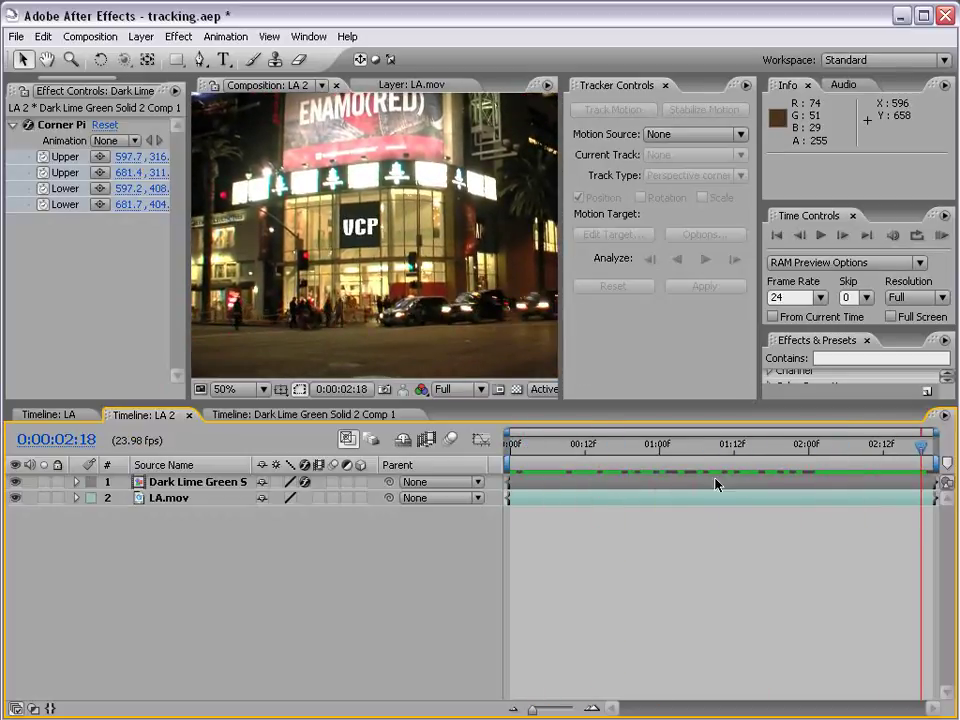
Scale the VCP text down to about 1241% by 303%, centre it on the solid, and compare it in LA 2
{"action": "left_click", "coordinate": [264, 412]}
{"action": "left_click", "coordinate": [480, 267]}
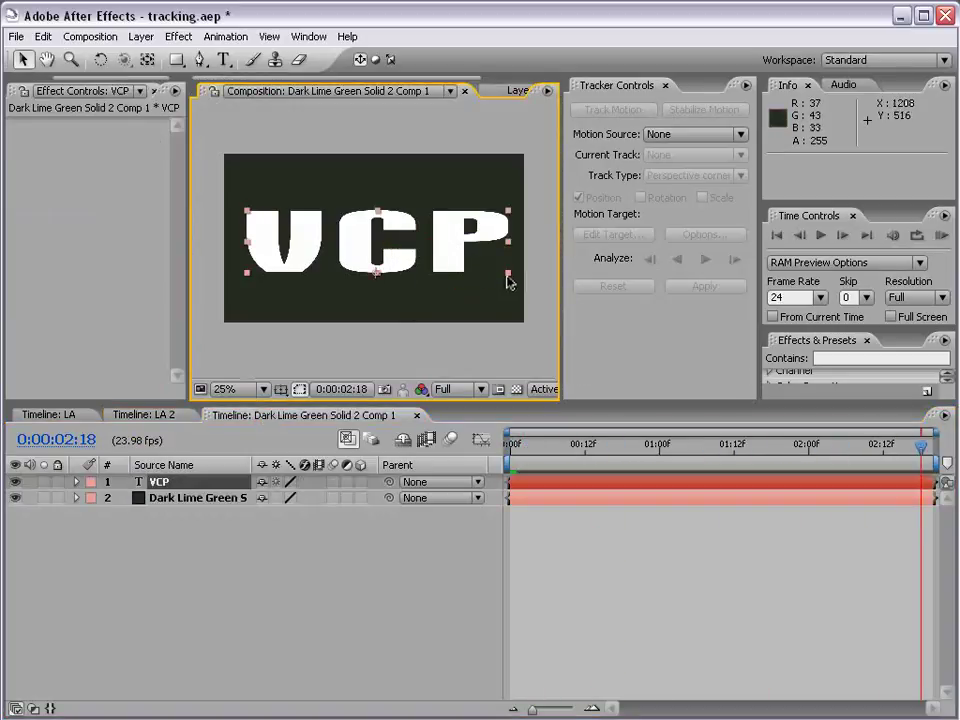
{"action": "left_click_drag", "start_coordinate": [509, 212], "coordinate": [481, 228]}
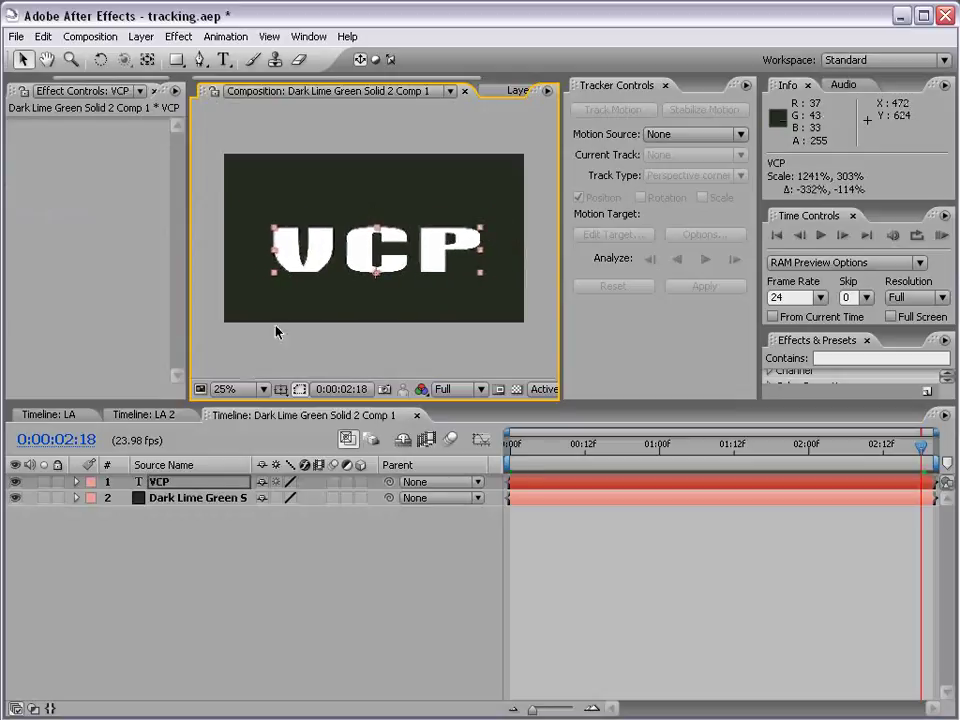
{"action": "left_click", "coordinate": [155, 417]}
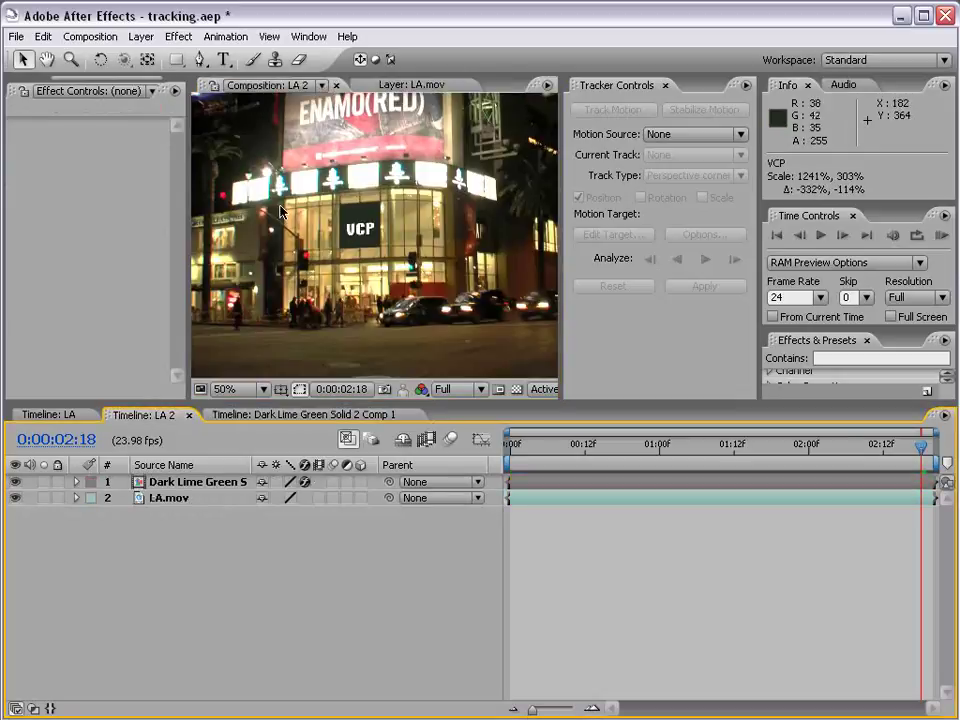
{"action": "left_click", "coordinate": [340, 415]}
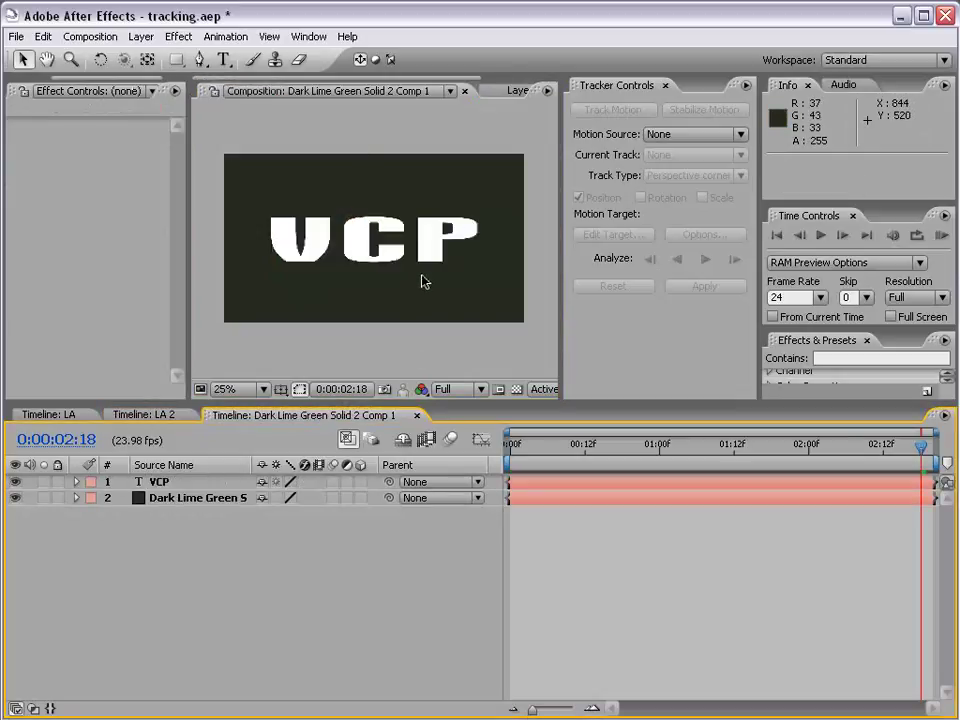
Return to LA 2 and apply Fast Blur with a blurriness of 1 to the pre-composed VCP sign layer
{"action": "left_click", "coordinate": [155, 417]}
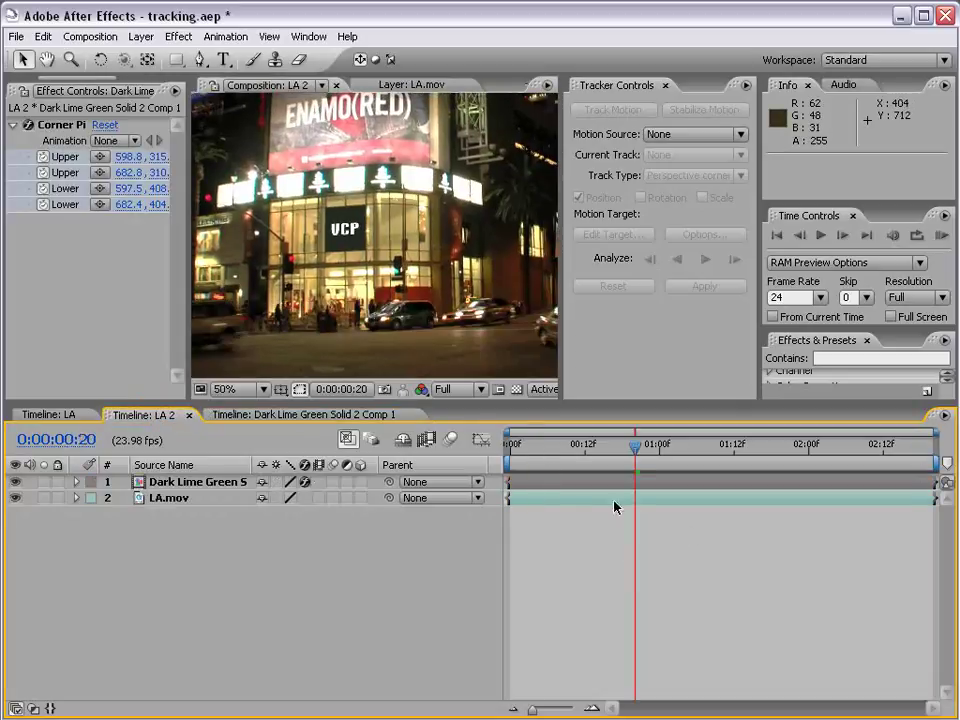
{"action": "scroll", "coordinate": [342, 291], "scroll_direction": "up", "scroll_amount": 1}
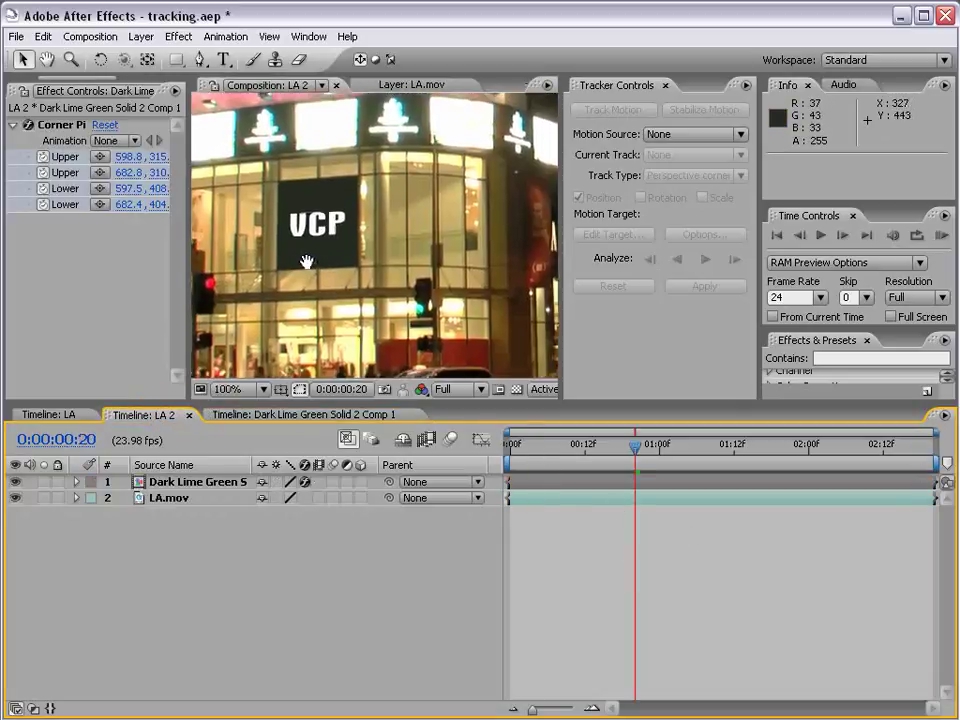
{"action": "left_click_drag", "start_coordinate": [306, 260], "coordinate": [350, 290]}
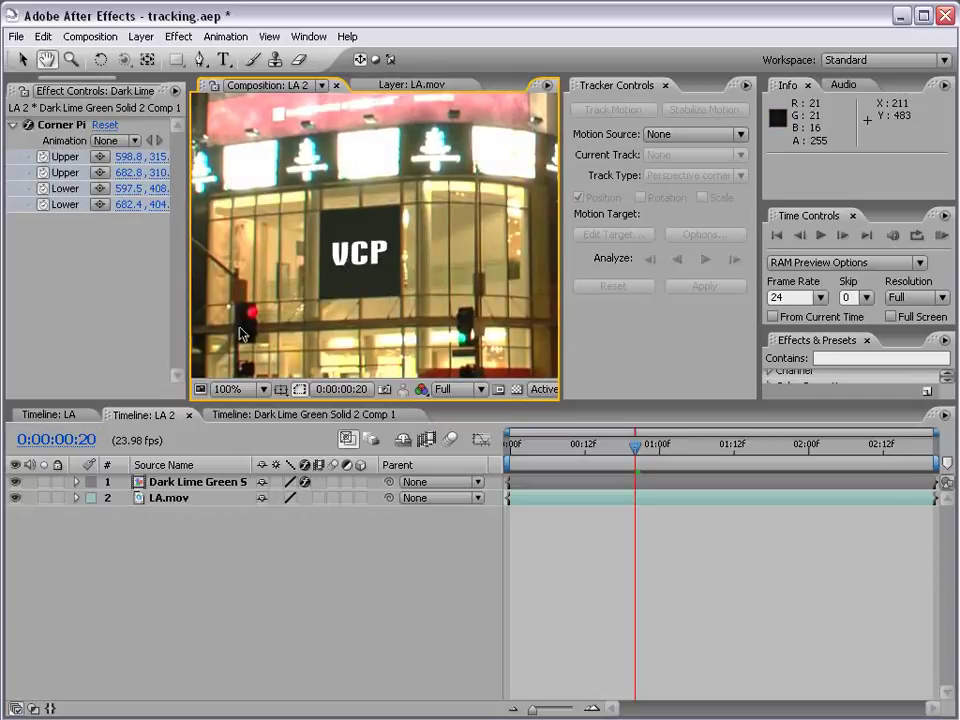
{"action": "left_click", "coordinate": [240, 481]}
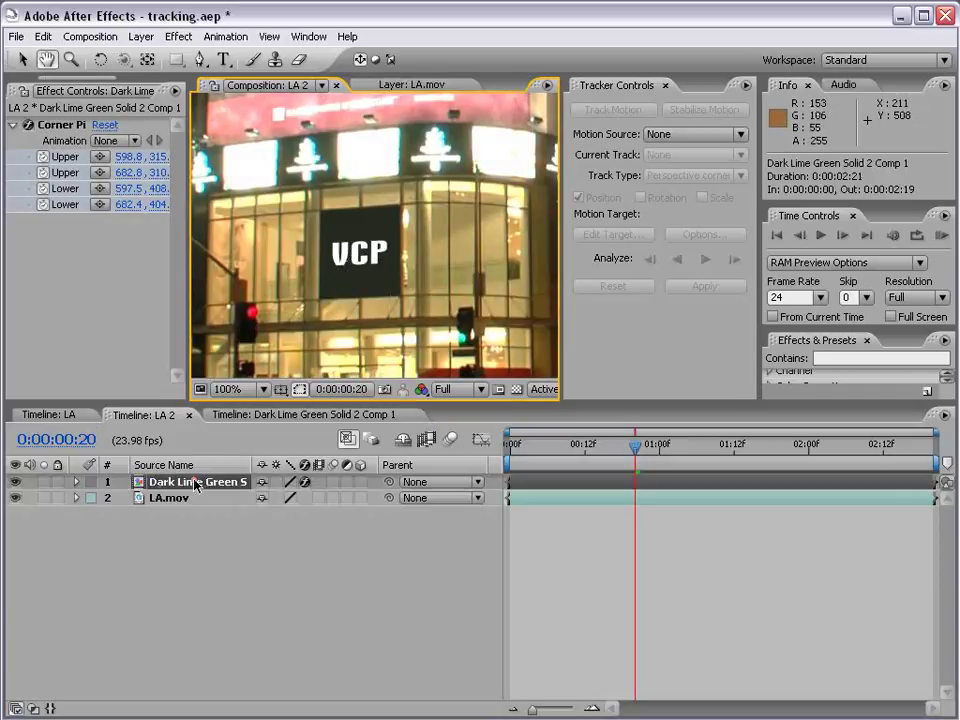
{"action": "left_click", "coordinate": [185, 36]}
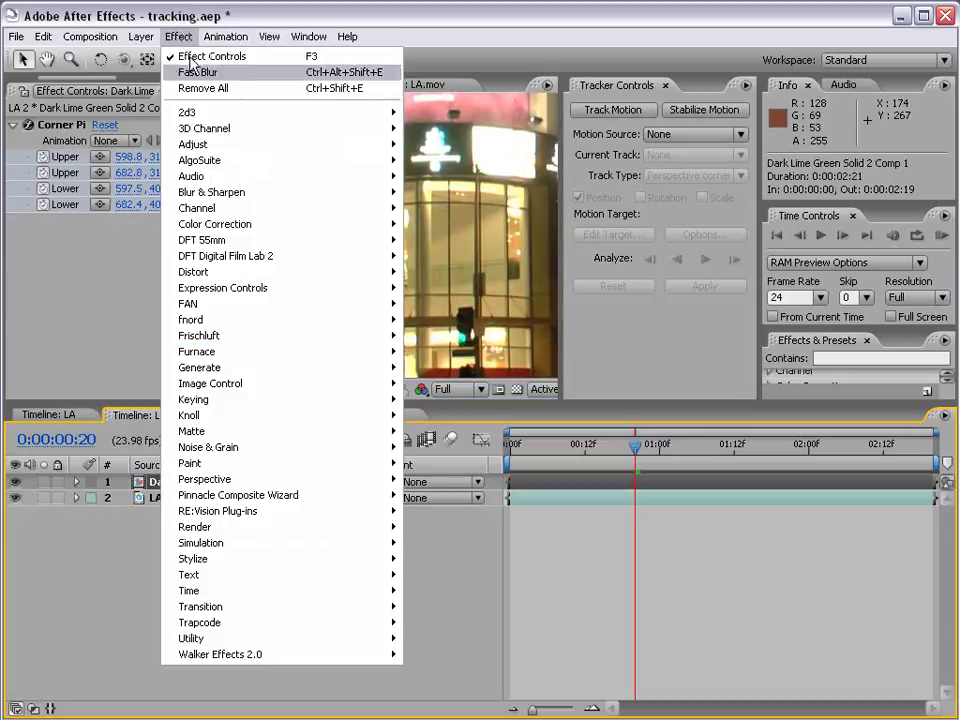
{"action": "mouse_move", "coordinate": [228, 193]}
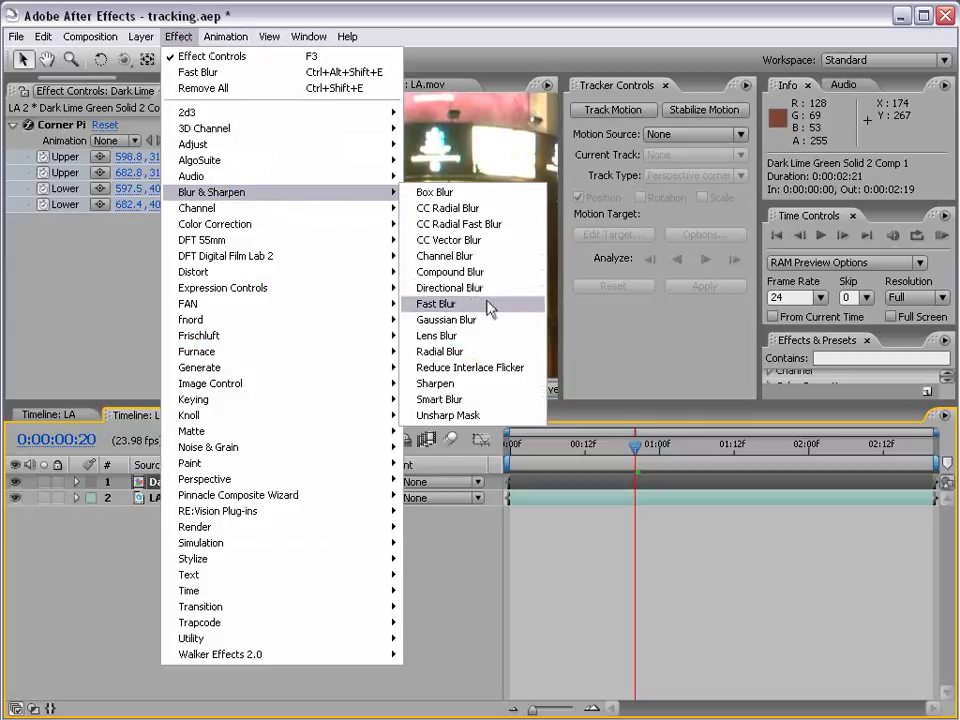
{"action": "left_click", "coordinate": [436, 304]}
{"action": "left_click", "coordinate": [96, 252]}
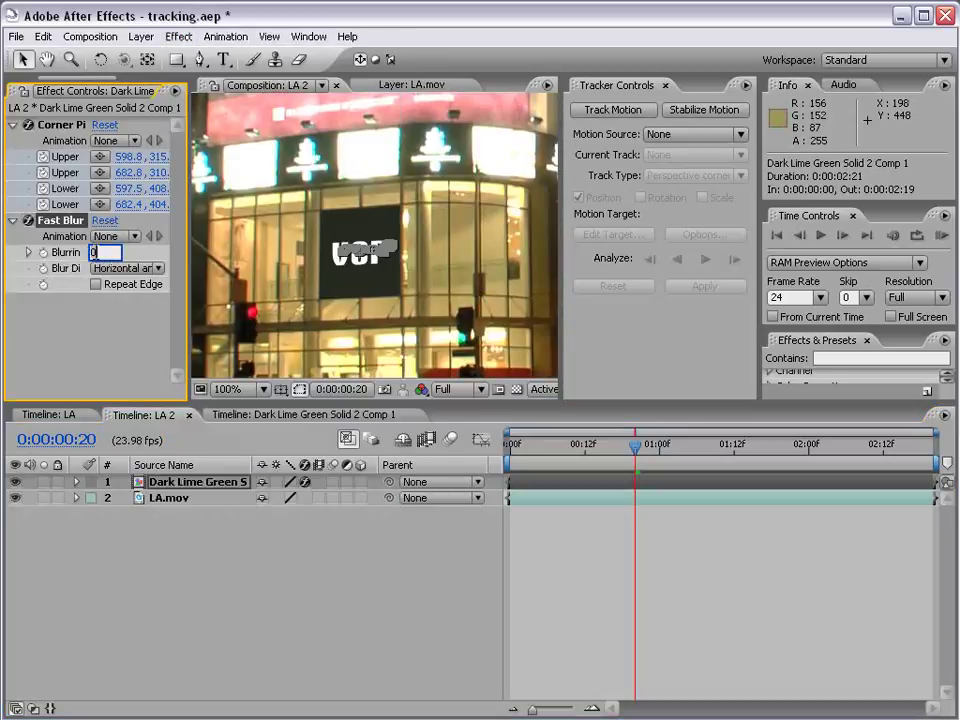
{"action": "type", "text": "1"}
{"action": "key", "text": "Return"}
{"action": "left_click", "coordinate": [572, 500]}
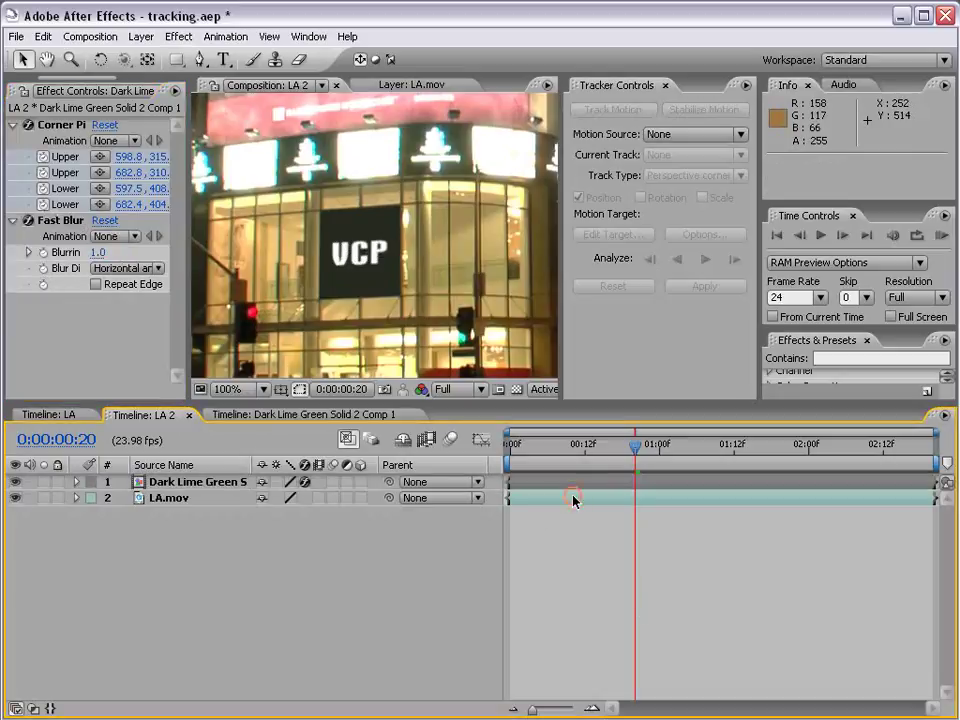
Set the sign's Fast Blur blurriness to 0.5 and compare its softness with the surrounding footage
{"action": "left_click", "coordinate": [98, 254]}
{"action": "type", "text": "."}
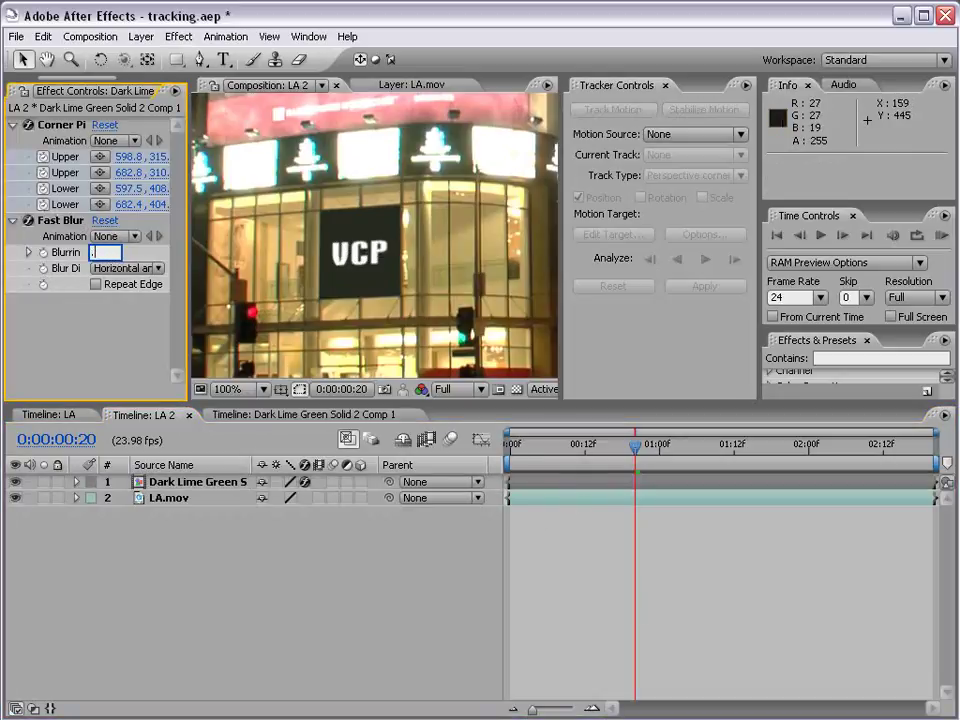
{"action": "type", "text": "5"}
{"action": "key", "text": "Return"}
{"action": "left_click", "coordinate": [596, 583]}
{"action": "scroll", "coordinate": [350, 268], "scroll_direction": "down", "scroll_amount": 2}
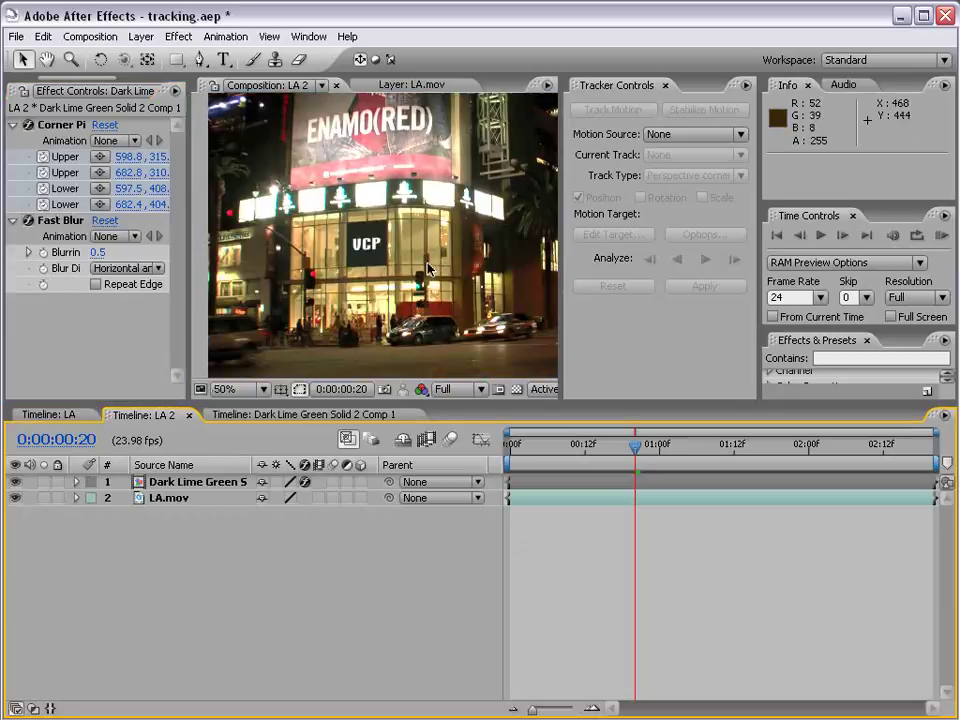
{"action": "scroll", "coordinate": [350, 268], "scroll_direction": "up", "scroll_amount": 2}
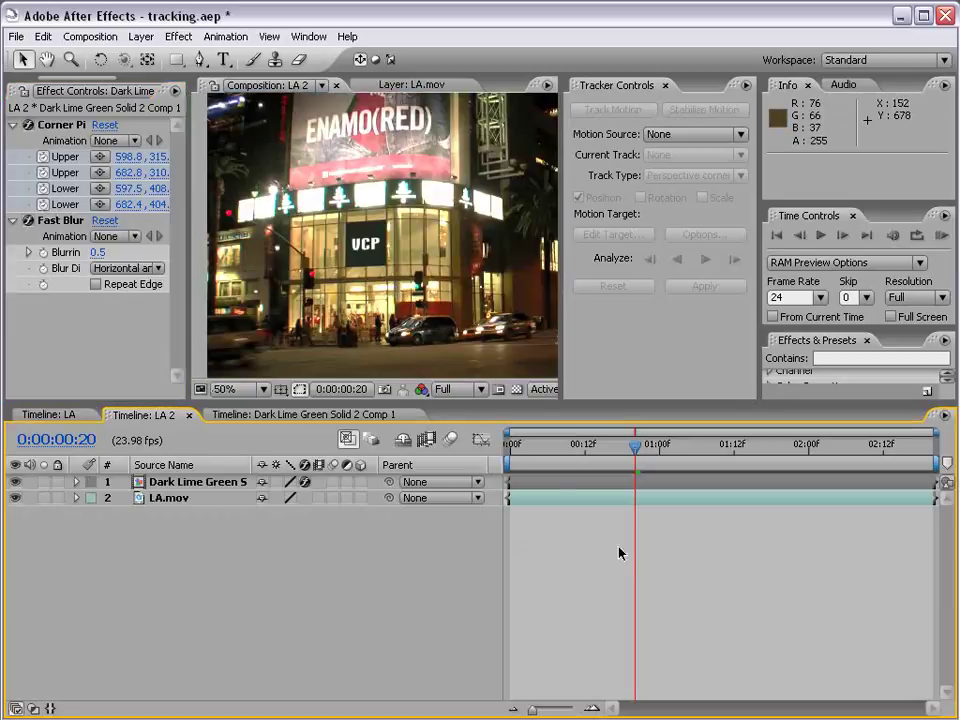
Apply the Glow effect to the VCP sign layer in LA 2
{"action": "left_click", "coordinate": [540, 481]}
{"action": "left_click", "coordinate": [180, 37]}
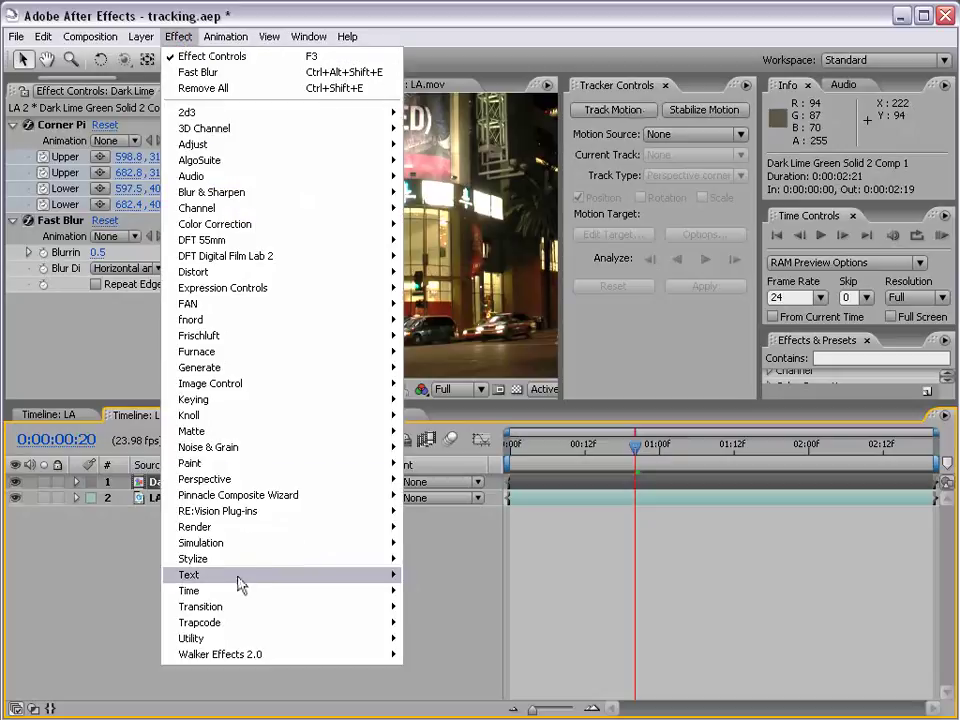
{"action": "mouse_move", "coordinate": [225, 560]}
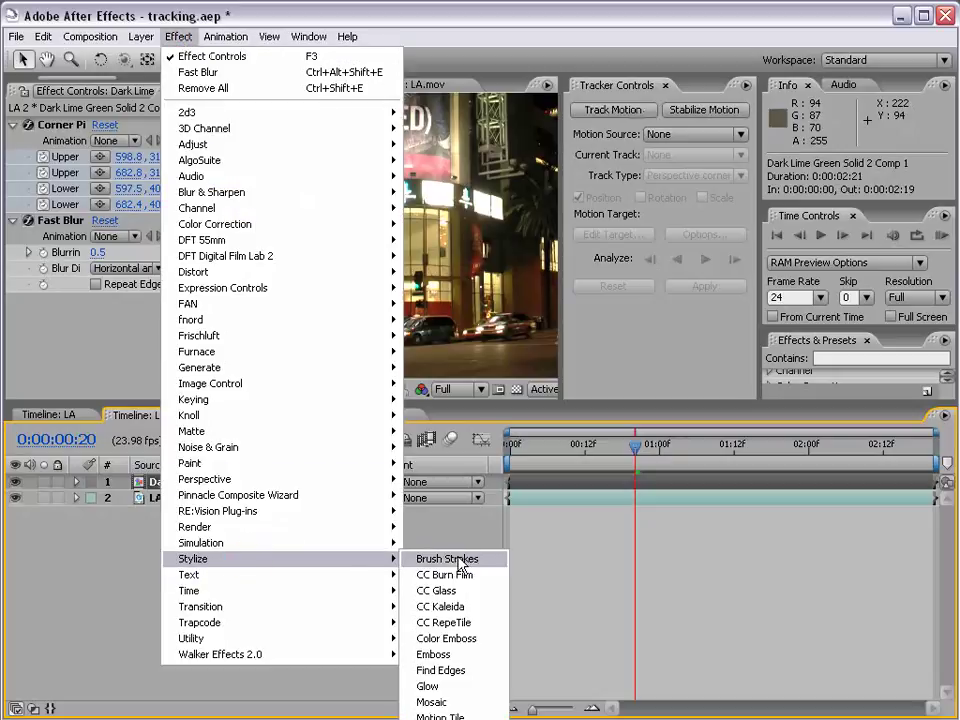
{"action": "left_click", "coordinate": [460, 688]}
{"action": "left_click", "coordinate": [566, 566]}
{"action": "key", "text": "period"}
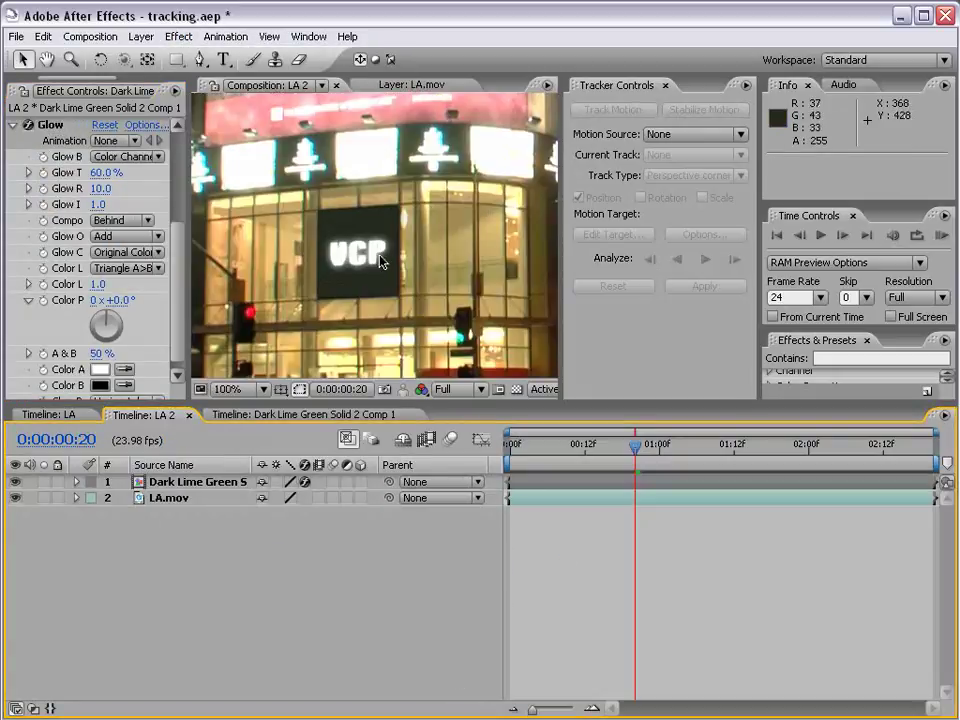
Set the sign's Glow Intensity to 0.5
{"action": "left_click", "coordinate": [104, 204]}
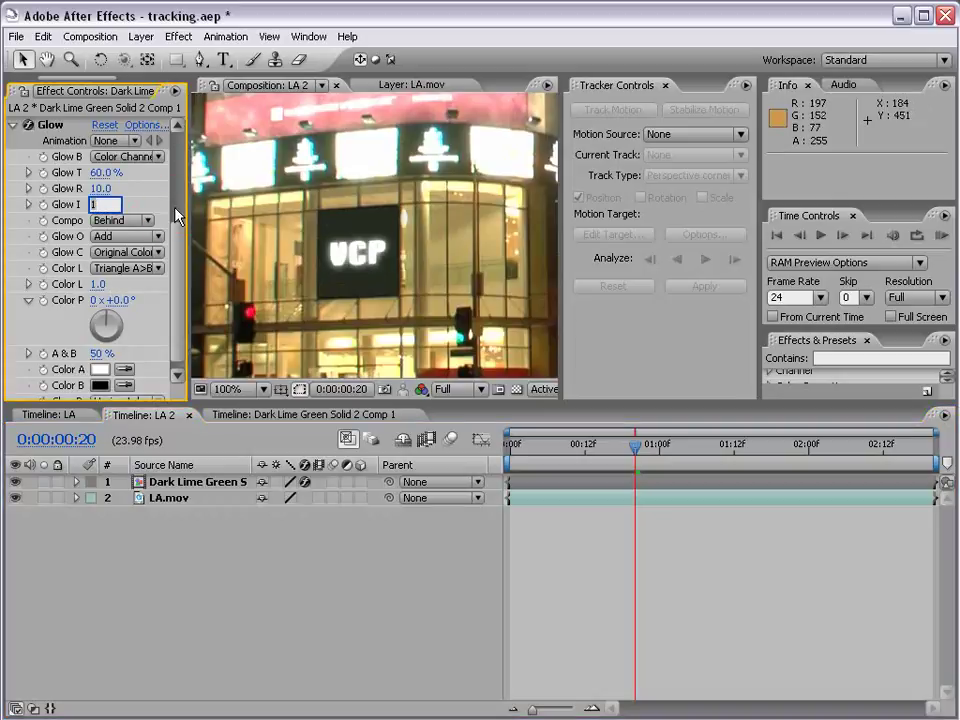
{"action": "left_click_drag", "start_coordinate": [188, 212], "coordinate": [266, 212]}
{"action": "left_click", "coordinate": [130, 204]}
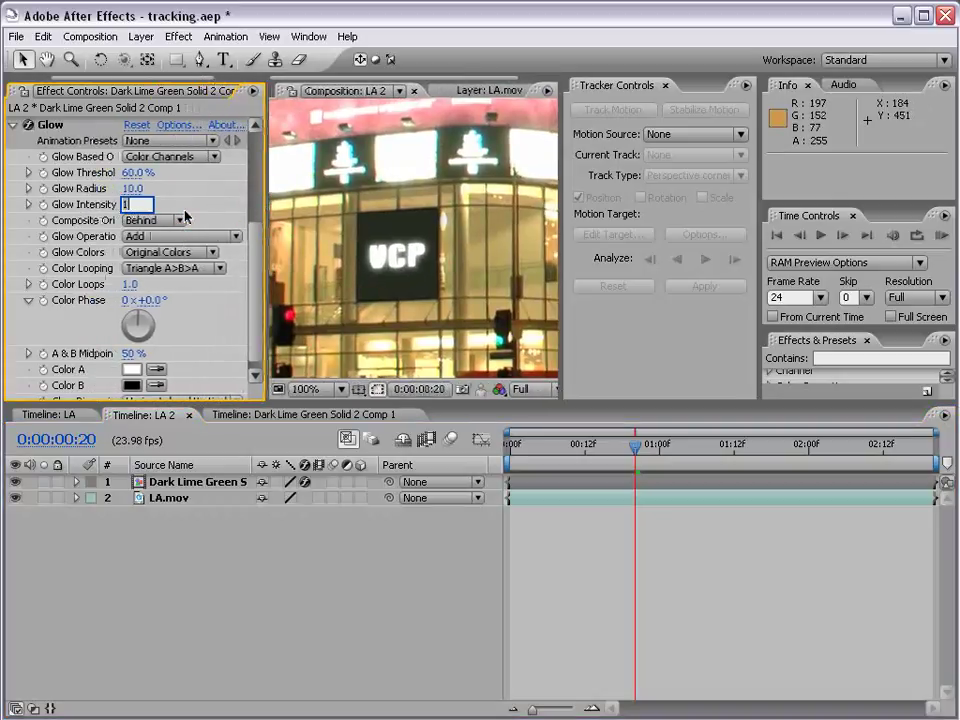
{"action": "type", "text": "0.5"}
{"action": "key", "text": "Return"}
{"action": "left_click_drag", "start_coordinate": [266, 212], "coordinate": [176, 212]}
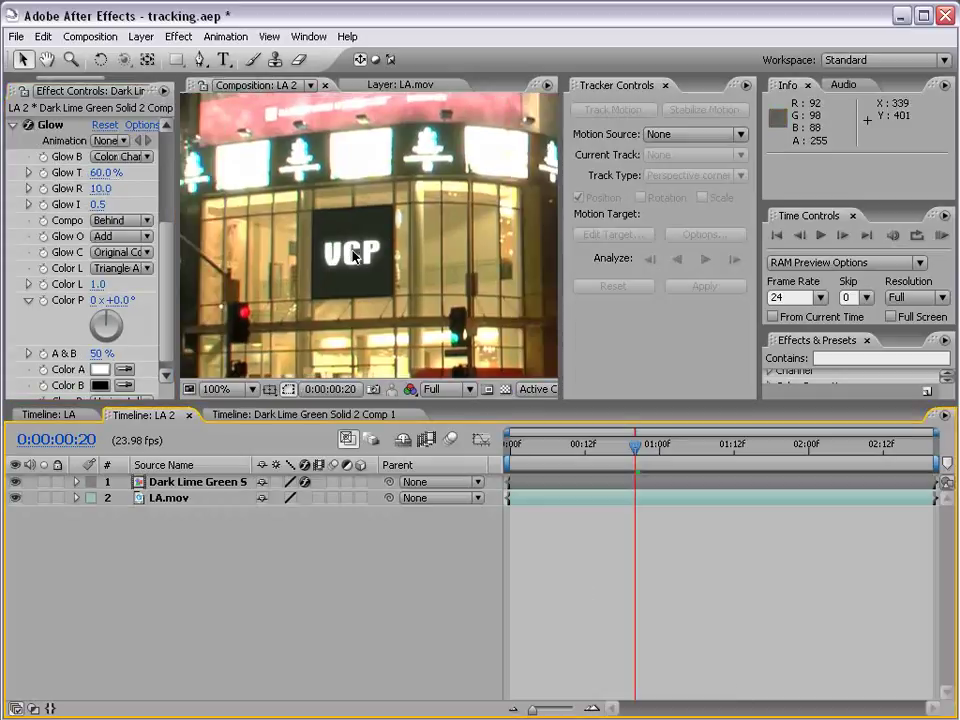
Examine the glowing VCP sign against the building in LA 2, both close up and in the whole frame
{"action": "key", "text": "comma"}
{"action": "scroll", "coordinate": [365, 262], "scroll_direction": "up", "scroll_amount": 2}
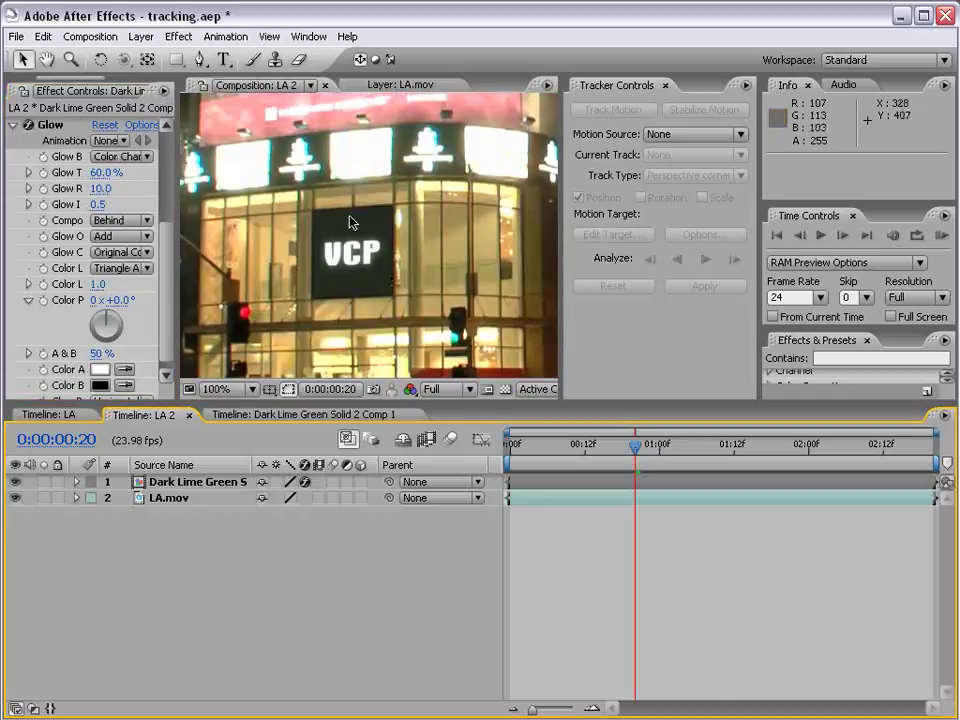
{"action": "scroll", "coordinate": [391, 281], "scroll_direction": "down", "scroll_amount": 2}
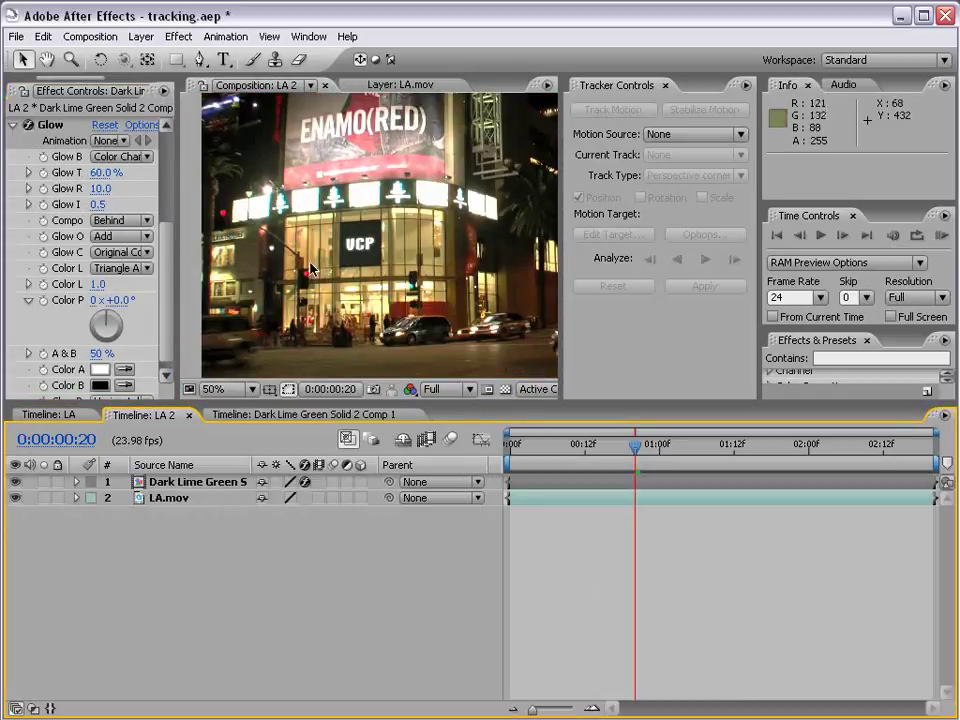
{"action": "key", "text": "grave"}
{"action": "key", "text": "slash"}
{"action": "key", "text": "grave"}
{"action": "left_click", "coordinate": [413, 210]}
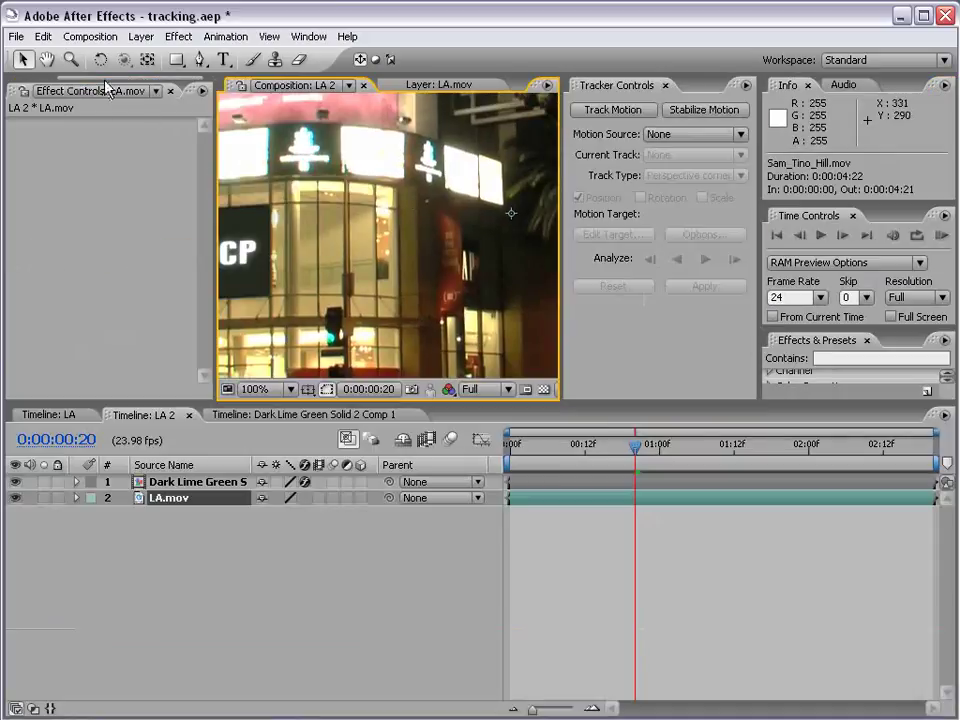
{"action": "scroll", "coordinate": [70, 90], "scroll_direction": "up", "scroll_amount": 1}
{"action": "left_click", "coordinate": [37, 90]}
{"action": "left_click", "coordinate": [50, 281]}
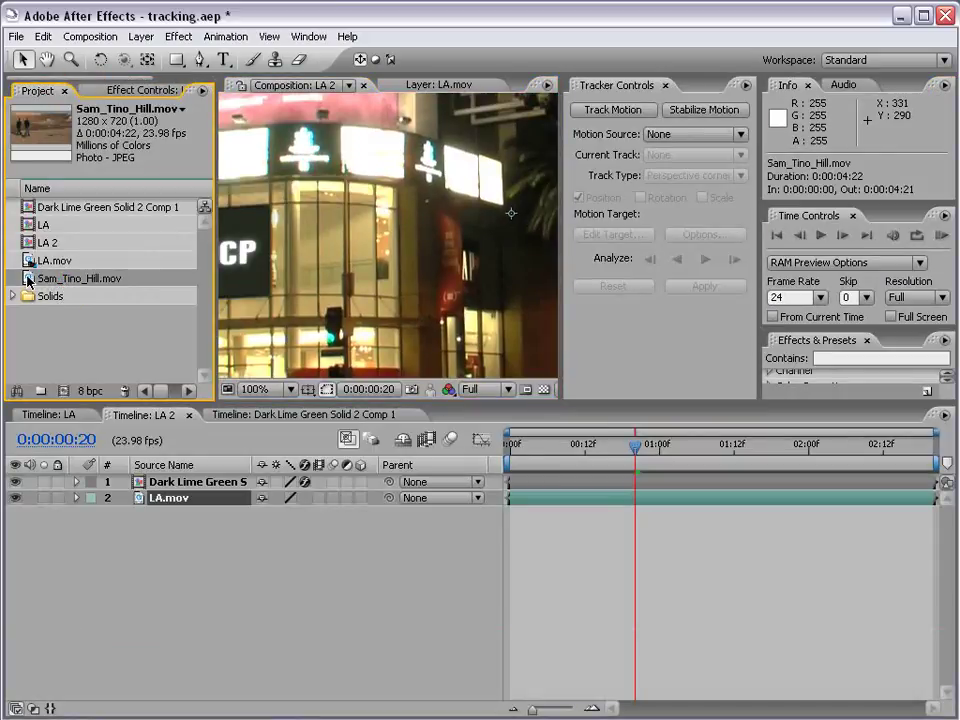
{"action": "left_click_drag", "start_coordinate": [28, 281], "coordinate": [68, 396]}
{"action": "scroll", "coordinate": [435, 311], "scroll_direction": "down", "scroll_amount": 2}
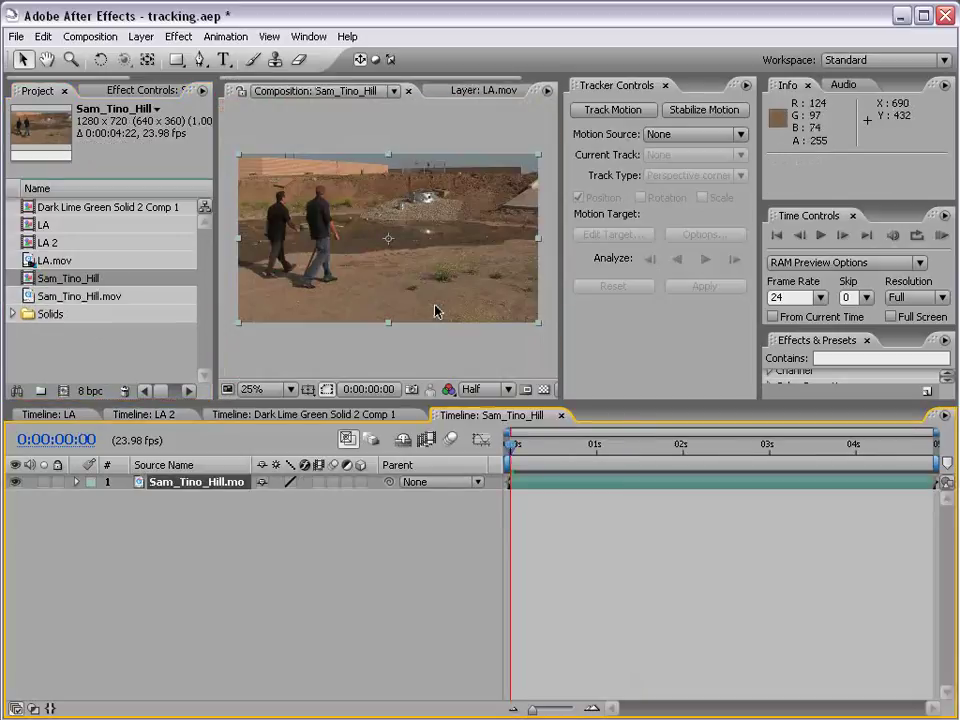
Create a position tracker on the Sam_Tino_Hill.mov layer, place Track Point 1 on the head of the man walking in front, and analyze forward
{"action": "double_click", "coordinate": [525, 485]}
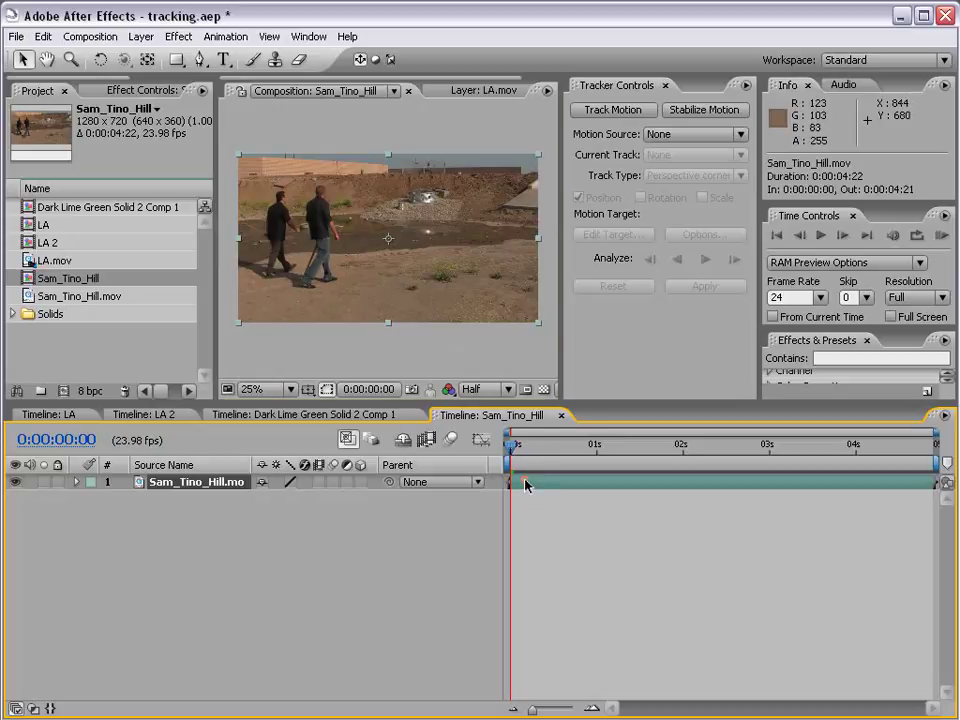
{"action": "scroll", "coordinate": [400, 265], "scroll_direction": "down", "scroll_amount": 1}
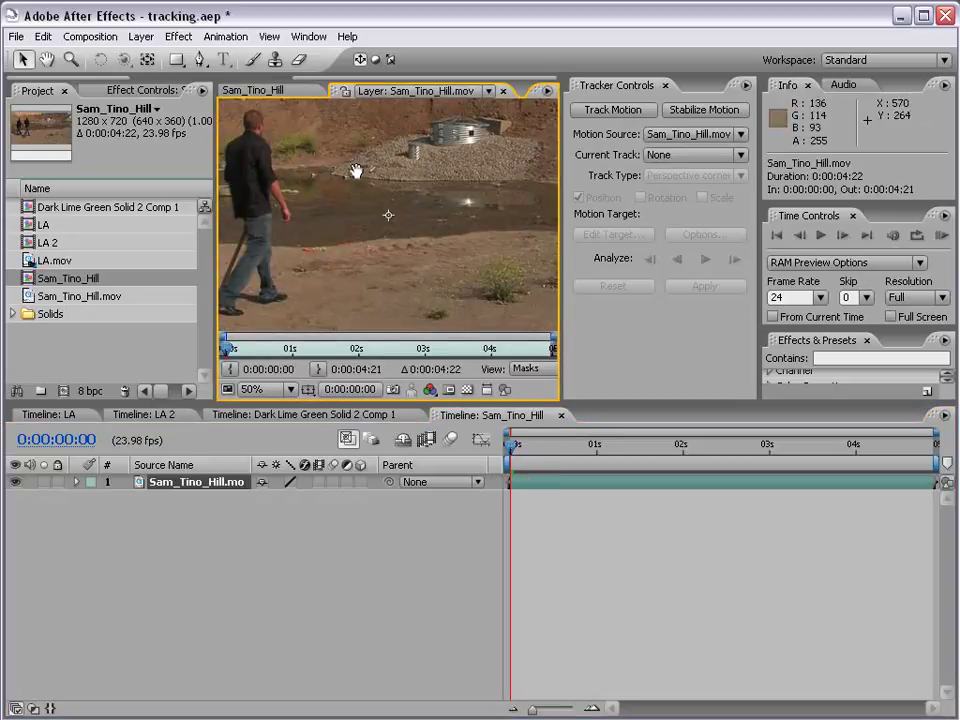
{"action": "left_click_drag", "start_coordinate": [354, 171], "coordinate": [368, 208]}
{"action": "left_click_drag", "start_coordinate": [278, 172], "coordinate": [362, 195]}
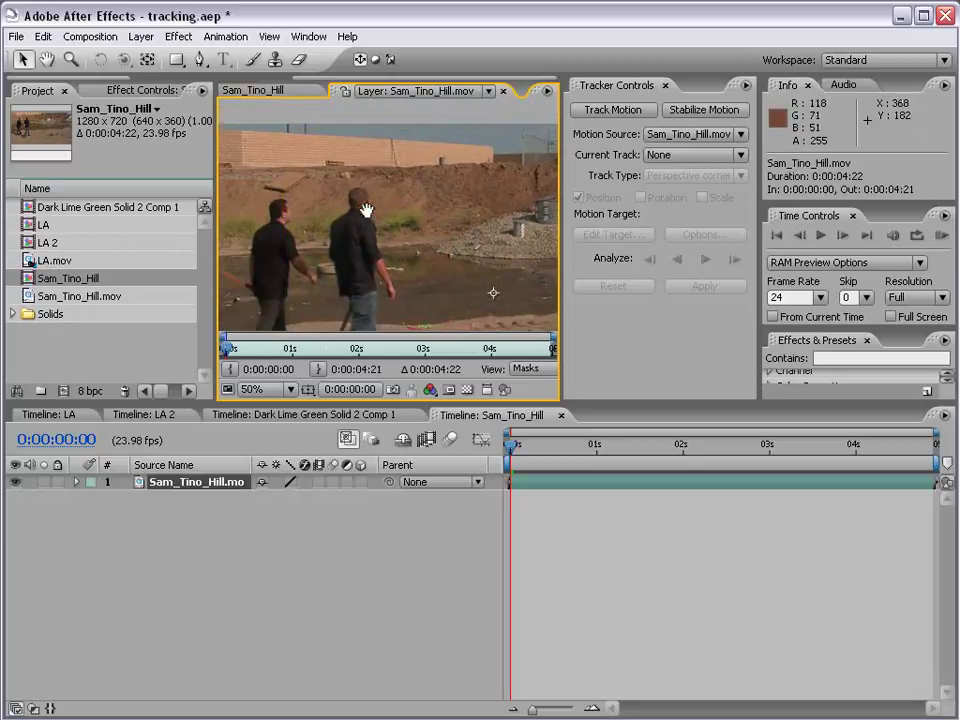
{"action": "scroll", "coordinate": [362, 195], "scroll_direction": "up", "scroll_amount": 1}
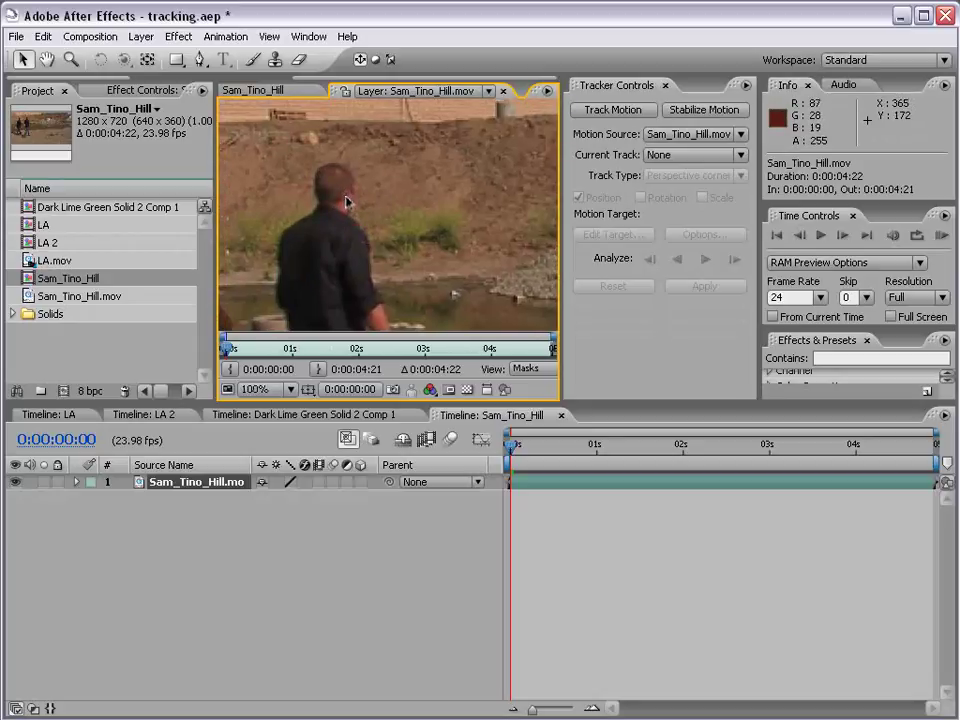
{"action": "left_click", "coordinate": [605, 110]}
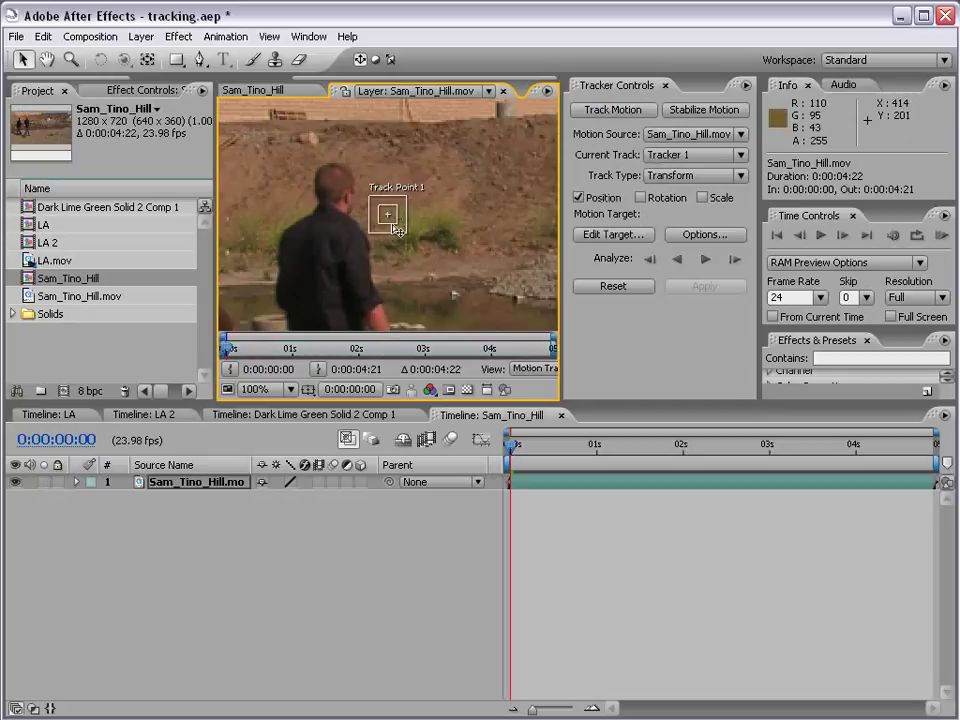
{"action": "left_click_drag", "start_coordinate": [387, 214], "coordinate": [352, 204]}
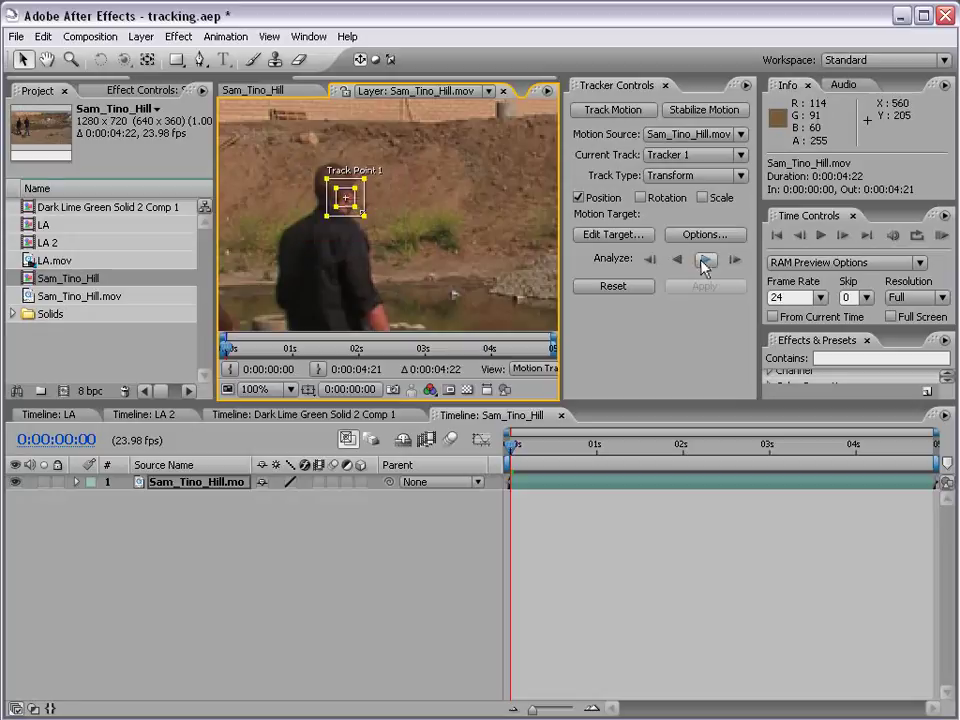
{"action": "key", "text": "comma"}
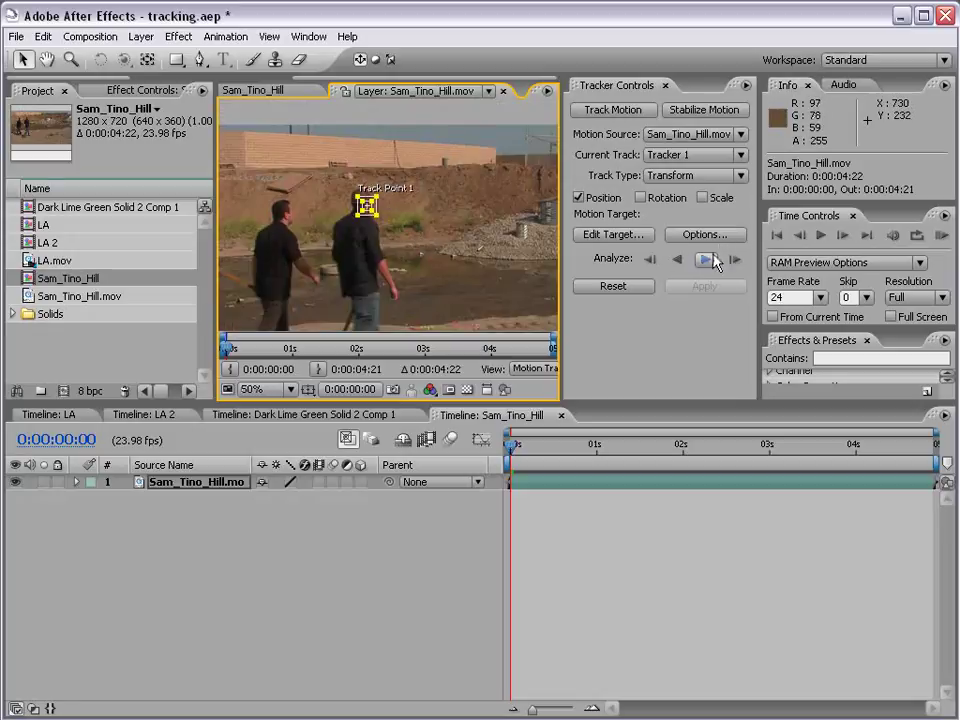
{"action": "left_click", "coordinate": [710, 261]}
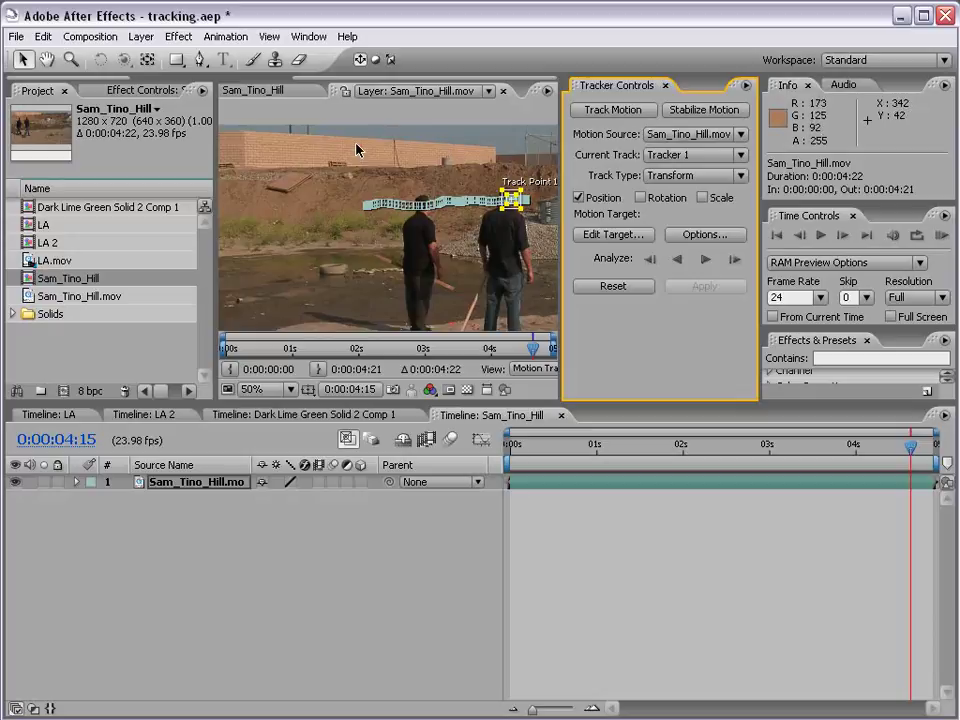
Add a null object above the footage in the Sam_Tino_Hill composition, and return to the tracked Sam_Tino_Hill.mov layer view
{"action": "left_click", "coordinate": [262, 91]}
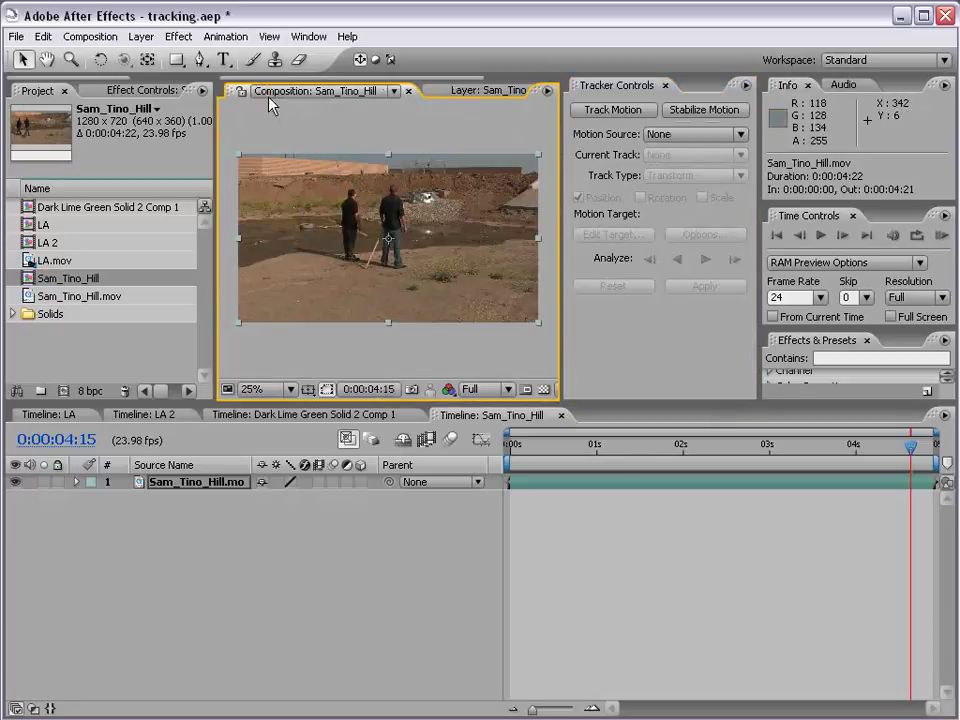
{"action": "left_click", "coordinate": [564, 538]}
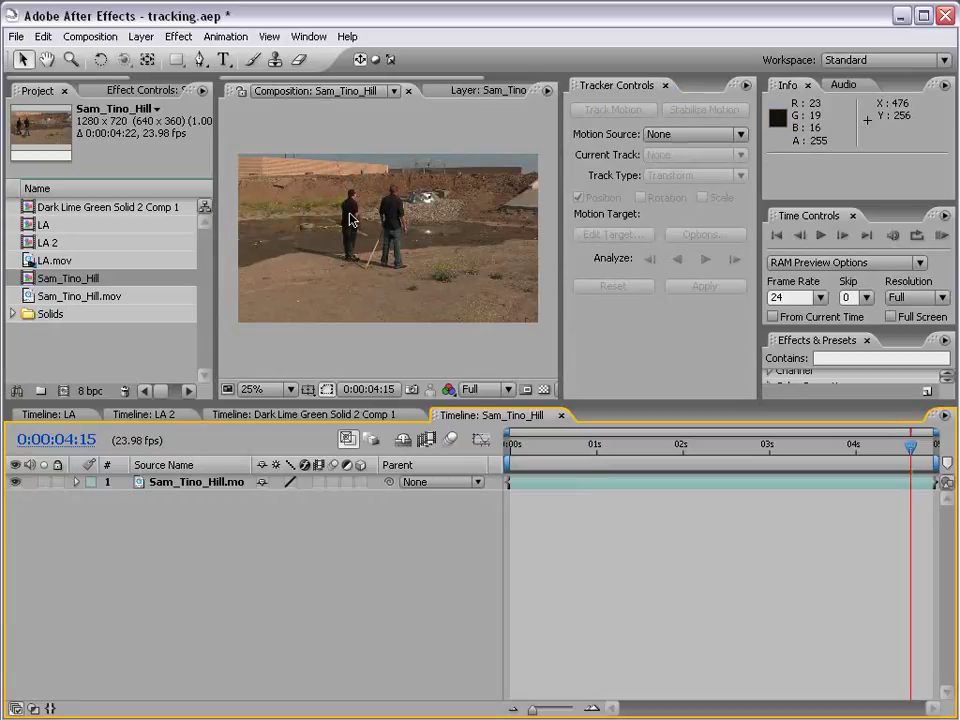
{"action": "left_click", "coordinate": [141, 36]}
{"action": "mouse_move", "coordinate": [147, 58]}
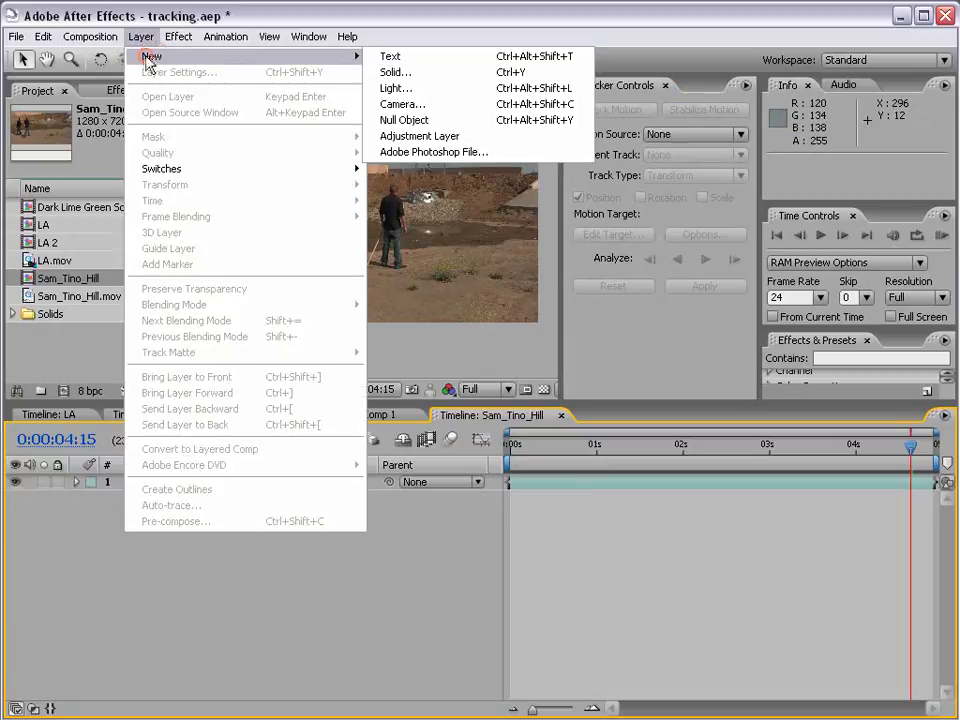
{"action": "left_click", "coordinate": [478, 122]}
{"action": "key", "text": "period"}
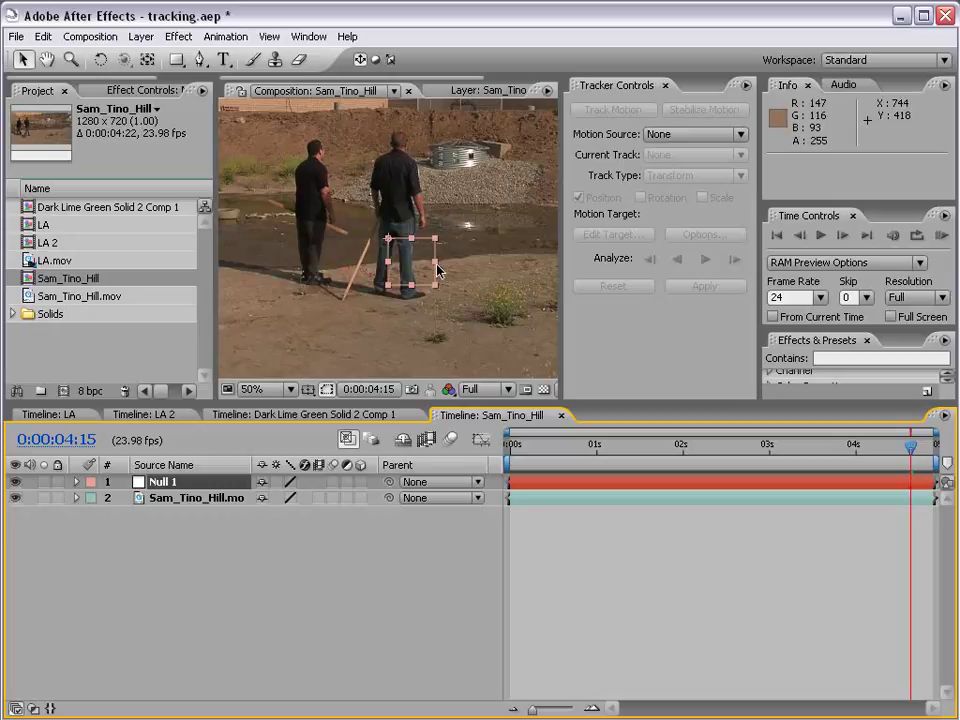
{"action": "left_click", "coordinate": [482, 90]}
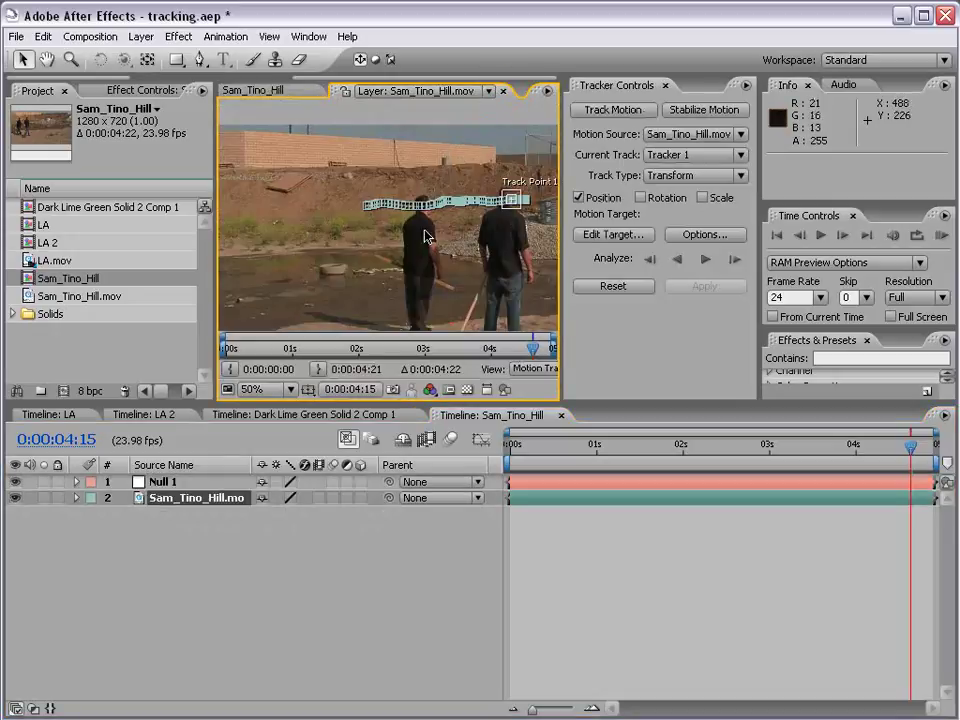
Set Null 1 as the tracker's motion target and apply the tracked motion in X and Y
{"action": "left_click", "coordinate": [607, 238]}
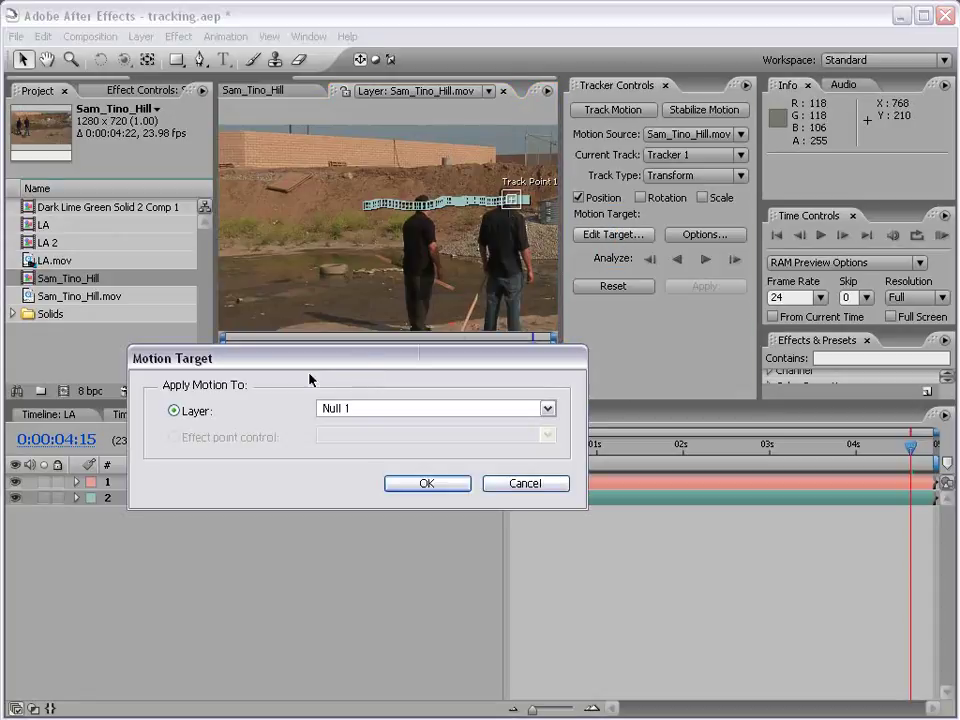
{"action": "left_click", "coordinate": [369, 407]}
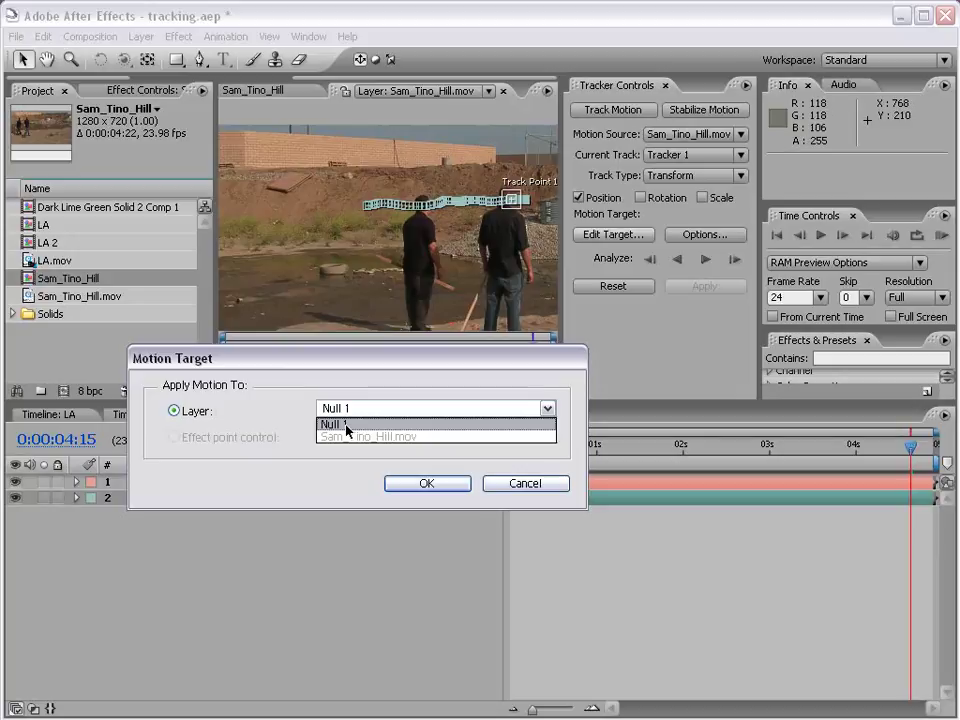
{"action": "left_click", "coordinate": [346, 428]}
{"action": "left_click", "coordinate": [427, 486]}
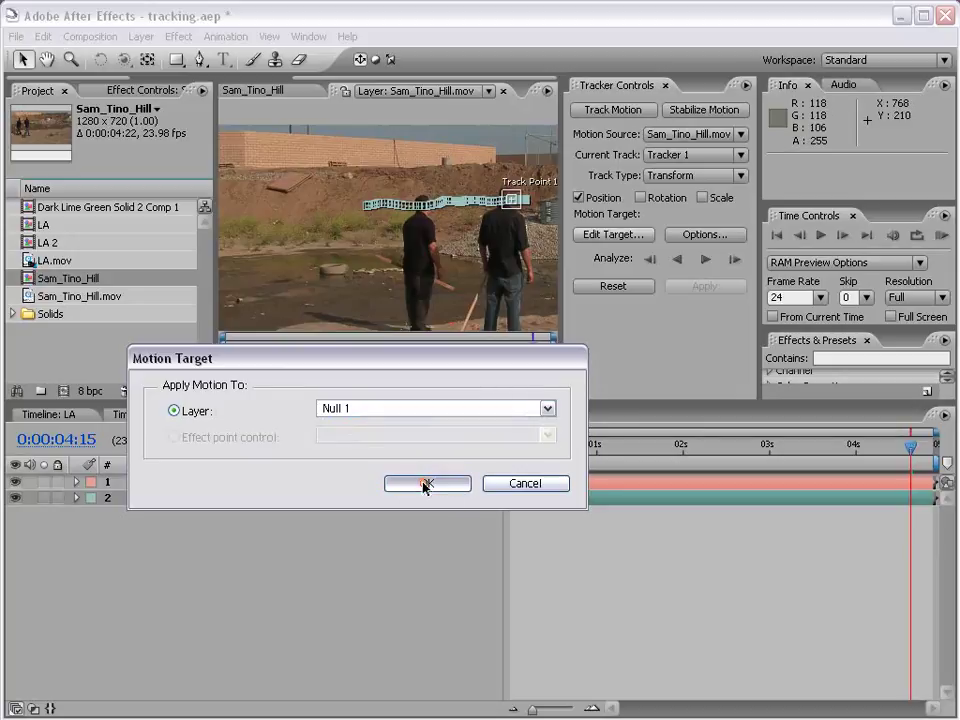
{"action": "left_click", "coordinate": [704, 287]}
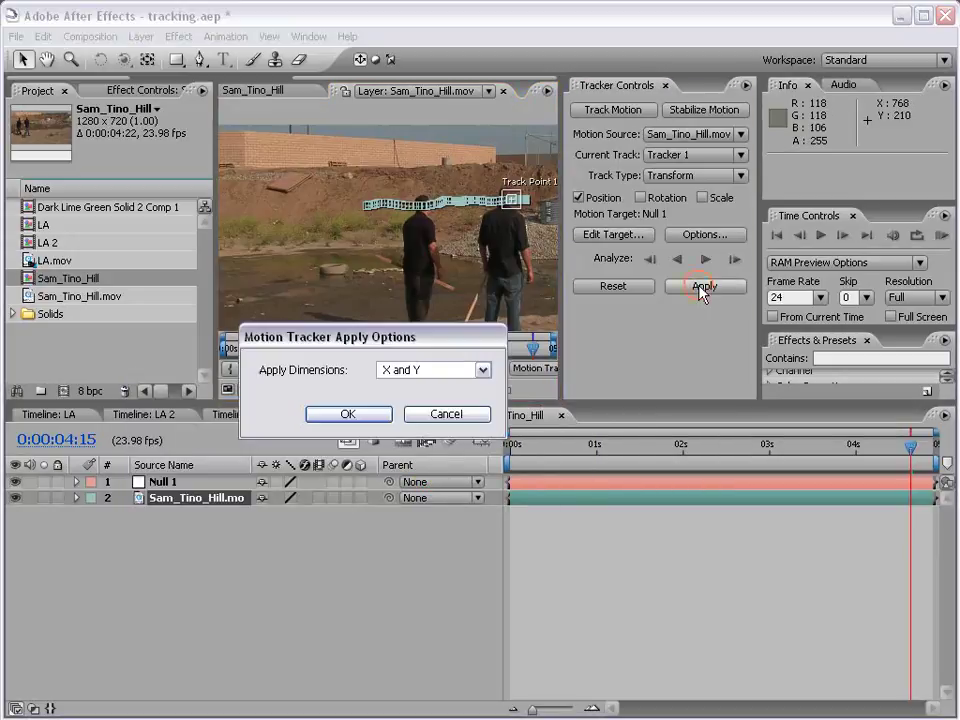
{"action": "left_click", "coordinate": [347, 415]}
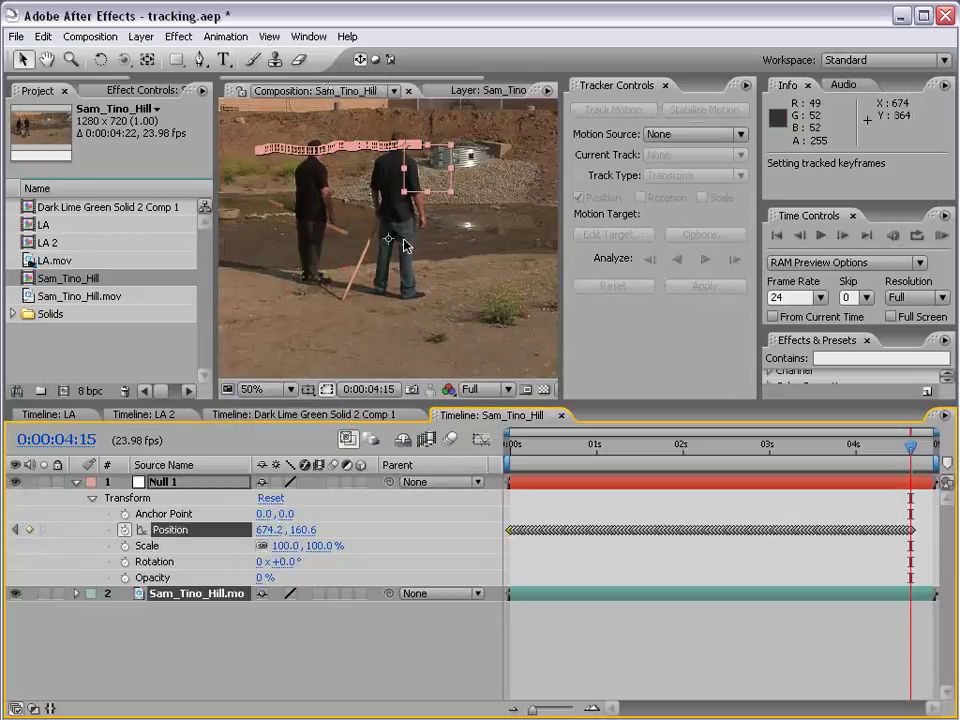
Scrub the Sam_Tino_Hill composition back to its first frame to check Null 1's tracked motion, and collapse its properties
{"action": "scroll", "coordinate": [401, 240], "scroll_direction": "down", "scroll_amount": 1}
{"action": "left_click", "coordinate": [160, 481]}
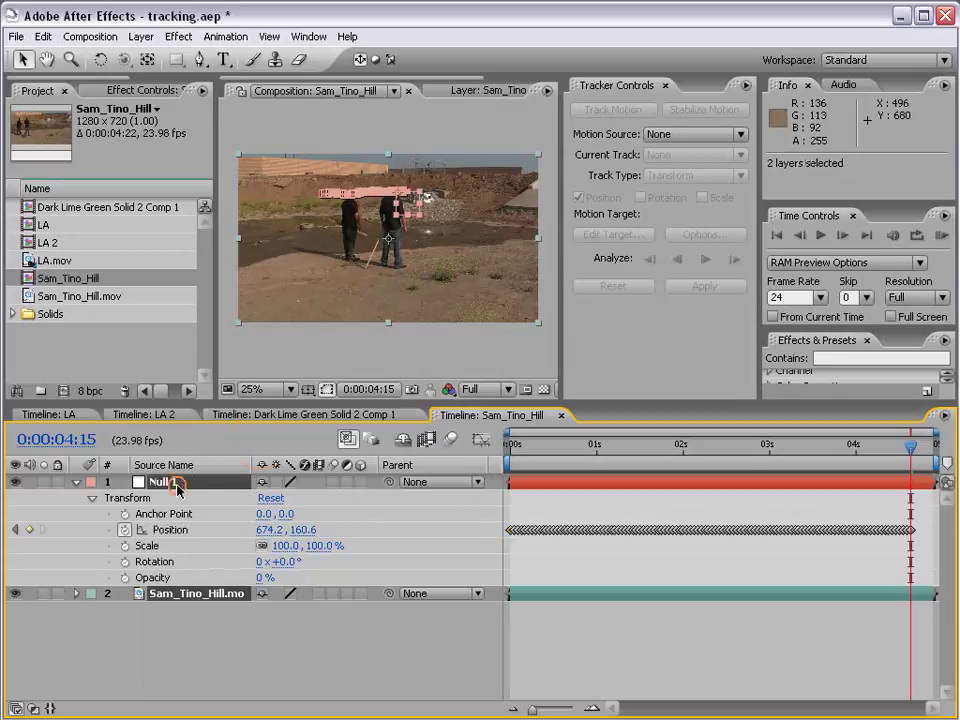
{"action": "scroll", "coordinate": [360, 253], "scroll_direction": "up", "scroll_amount": 1}
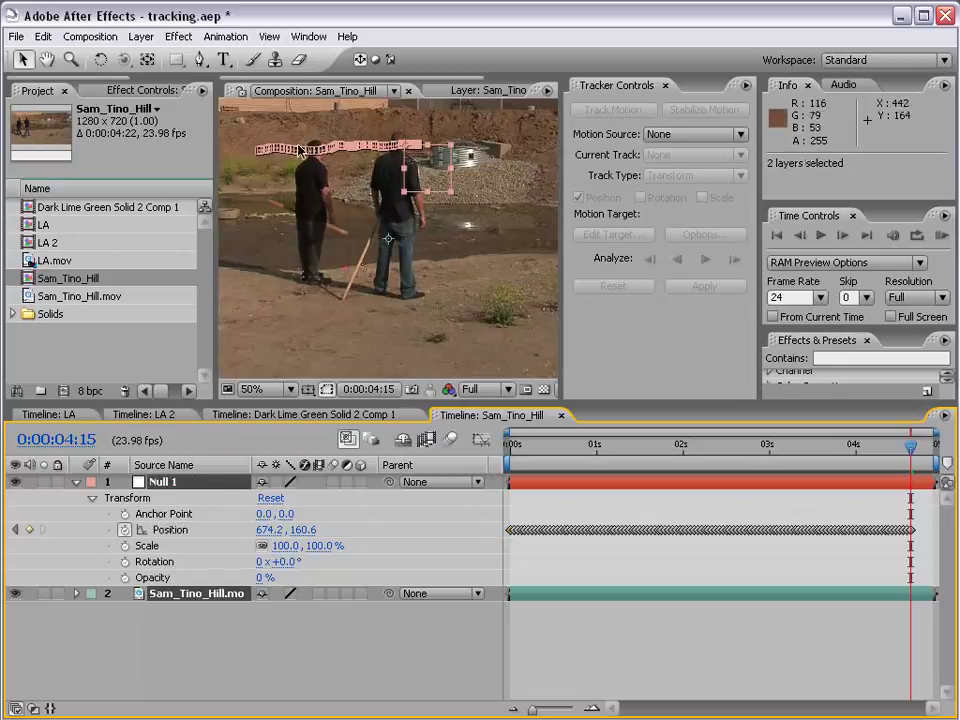
{"action": "mouse_move", "coordinate": [512, 445]}
{"action": "left_mouse_down"}
{"action": "mouse_move", "coordinate": [765, 446]}
{"action": "mouse_move", "coordinate": [502, 451]}
{"action": "left_mouse_up"}
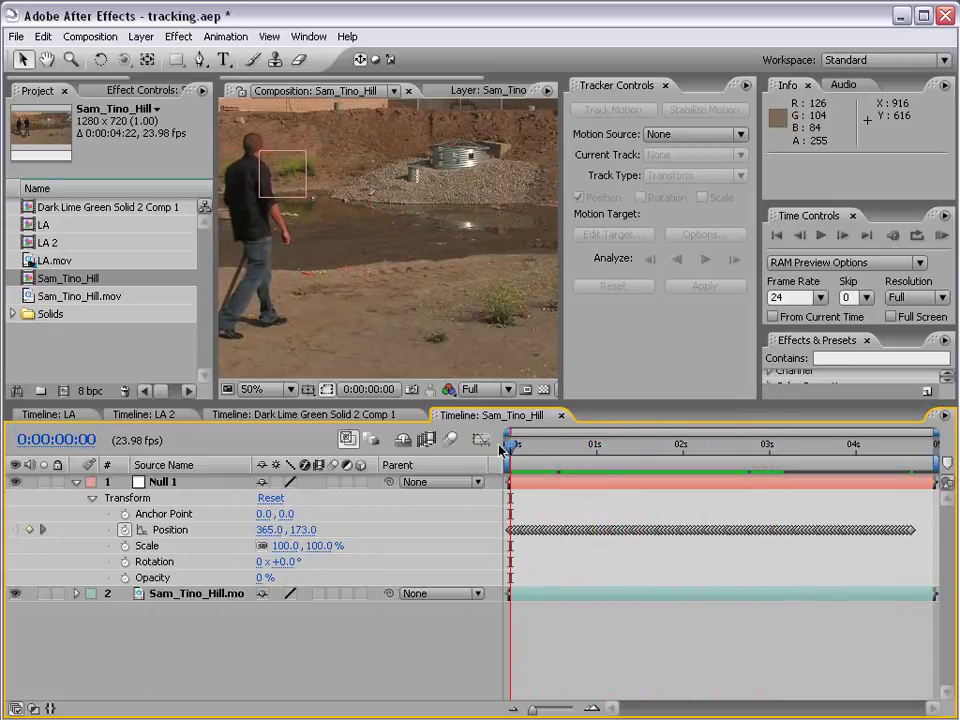
{"action": "left_click", "coordinate": [76, 483]}
{"action": "mouse_move", "coordinate": [523, 471]}
{"action": "left_mouse_down"}
{"action": "mouse_move", "coordinate": [761, 478]}
{"action": "mouse_move", "coordinate": [505, 478]}
{"action": "left_mouse_up"}
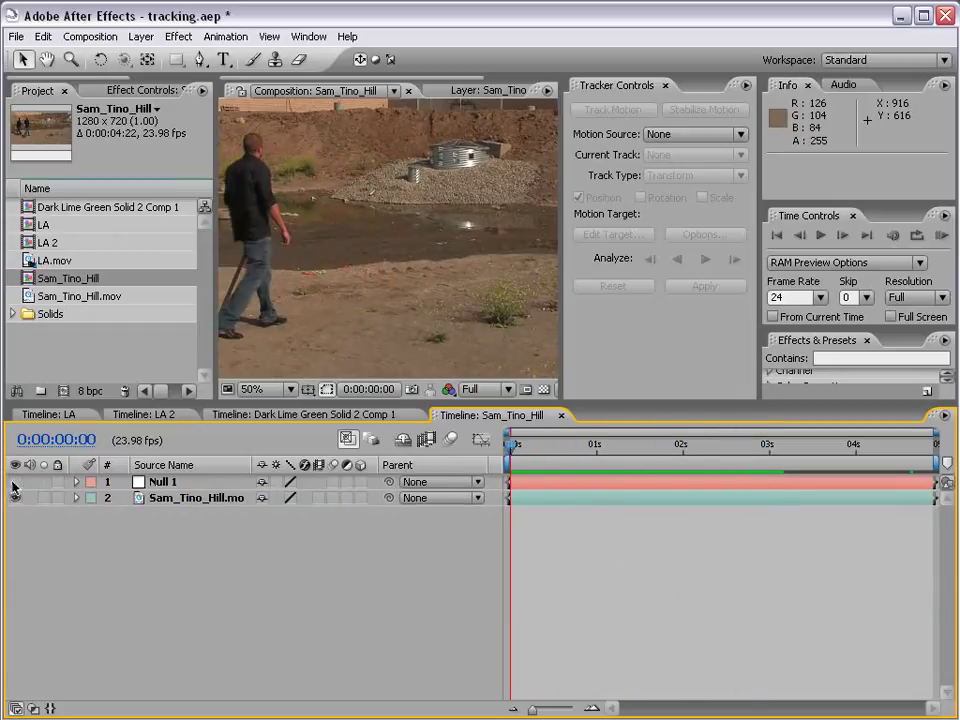
Add a white 1280 x 720 comp-size solid with square pixels above Null 1
{"action": "key", "text": "comma"}
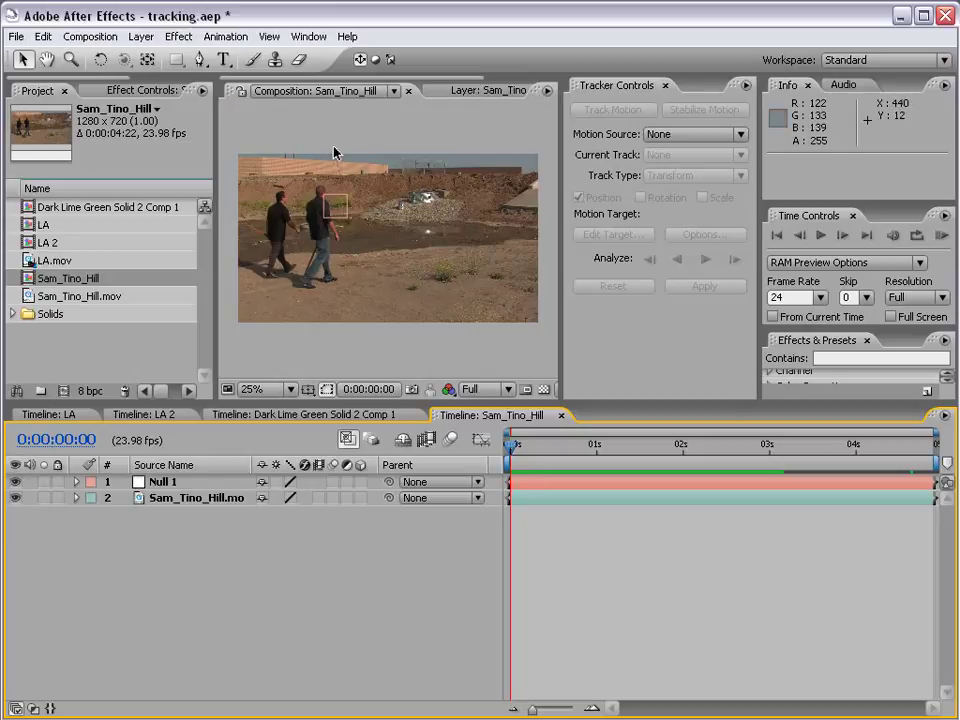
{"action": "left_click", "coordinate": [141, 37]}
{"action": "mouse_move", "coordinate": [152, 57]}
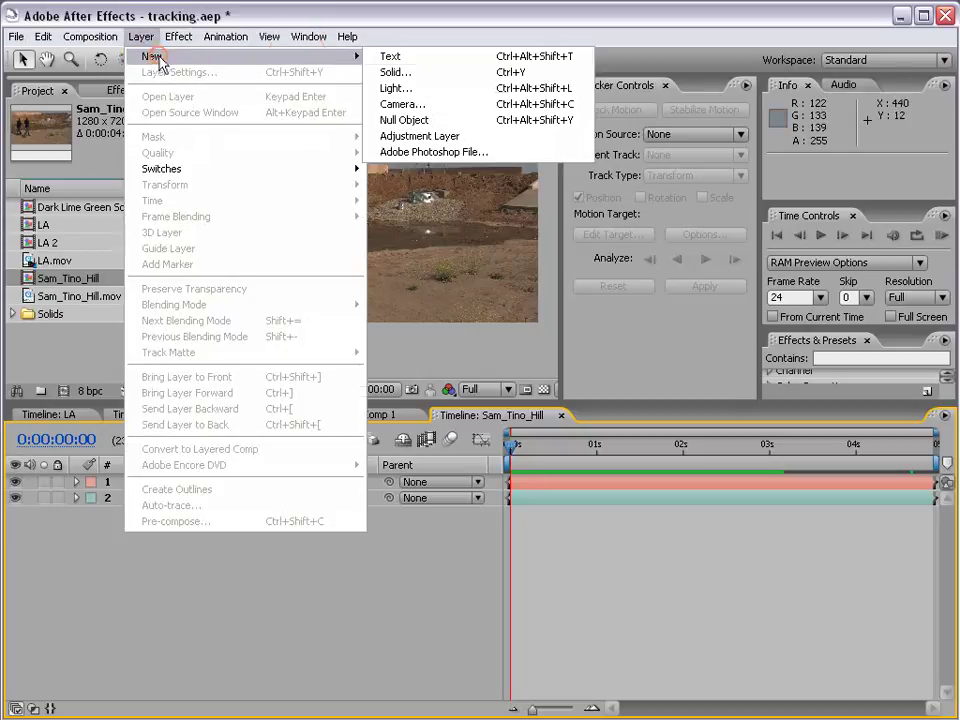
{"action": "left_click", "coordinate": [405, 120]}
{"action": "key", "text": "ctrl+y"}
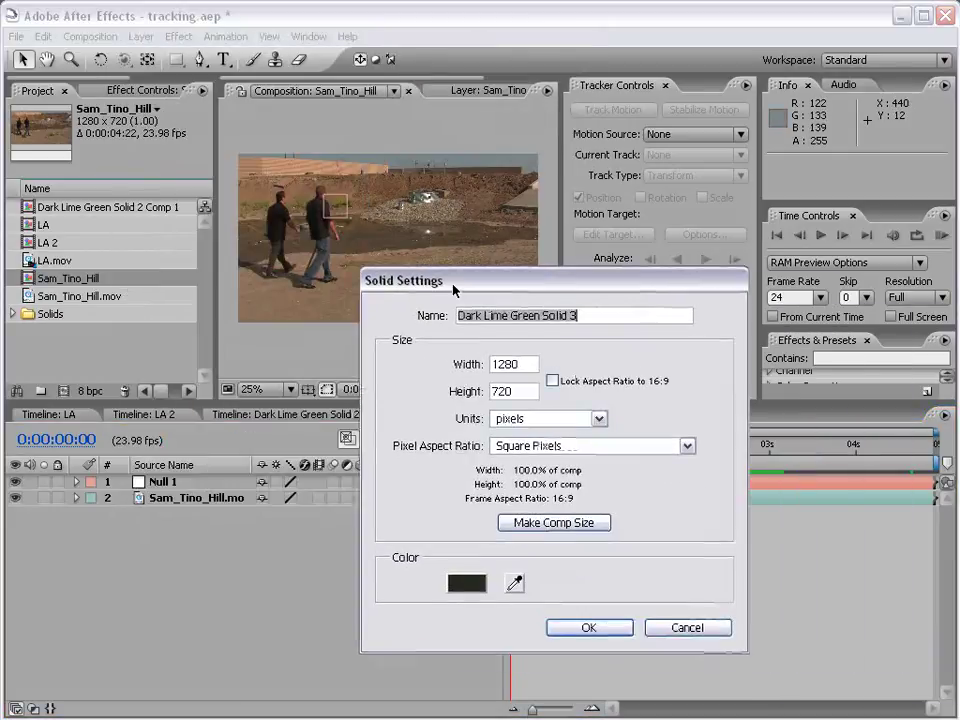
{"action": "left_click", "coordinate": [482, 590]}
{"action": "left_click", "coordinate": [265, 388]}
{"action": "left_click", "coordinate": [267, 381]}
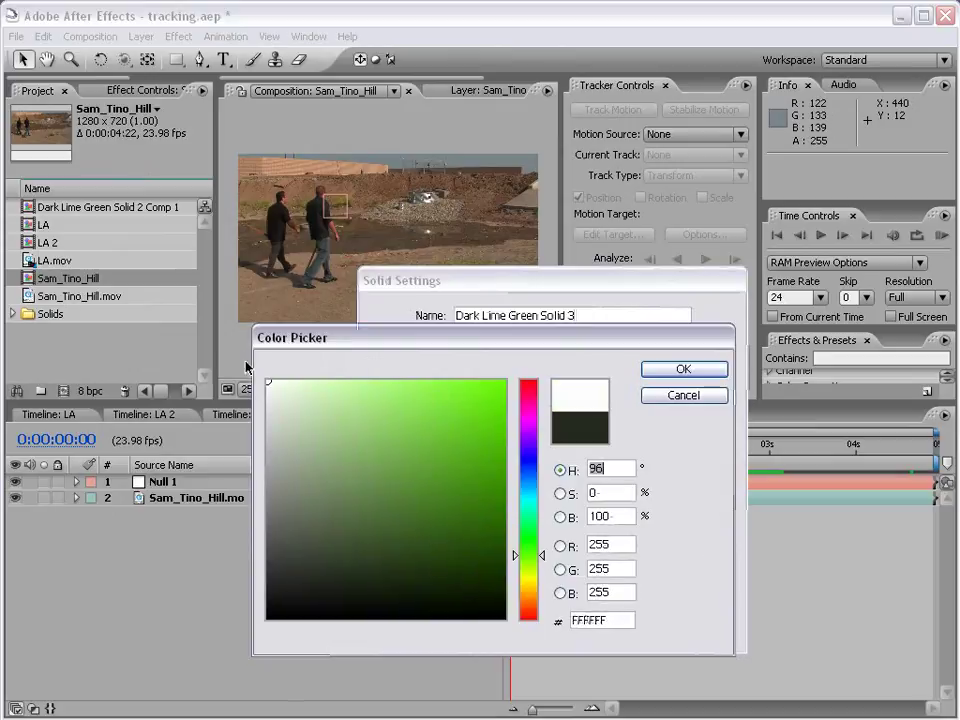
{"action": "left_click", "coordinate": [683, 369]}
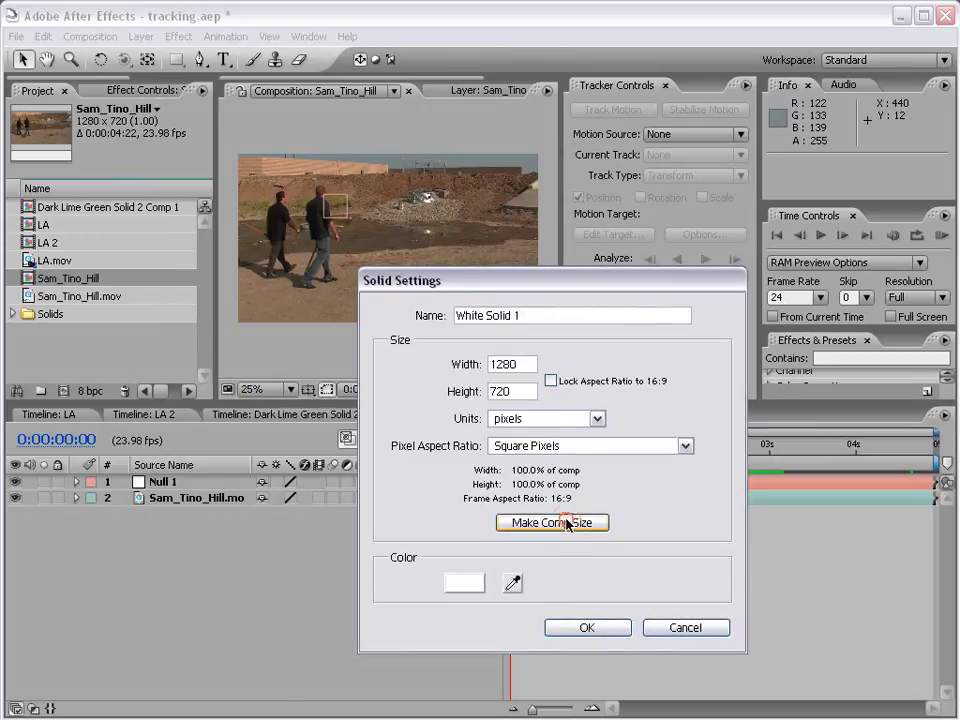
{"action": "left_click", "coordinate": [586, 627]}
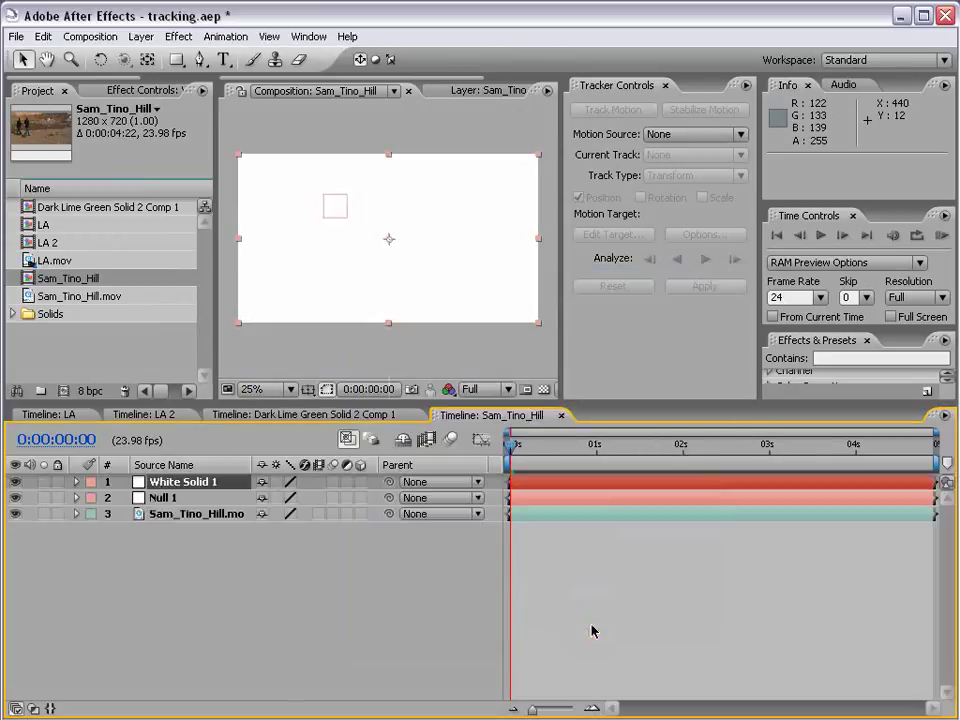
Draw a closed speech-bubble mask with the Pen tool on White Solid 1, with its tail pointing toward the walking man
{"action": "left_click", "coordinate": [199, 60]}
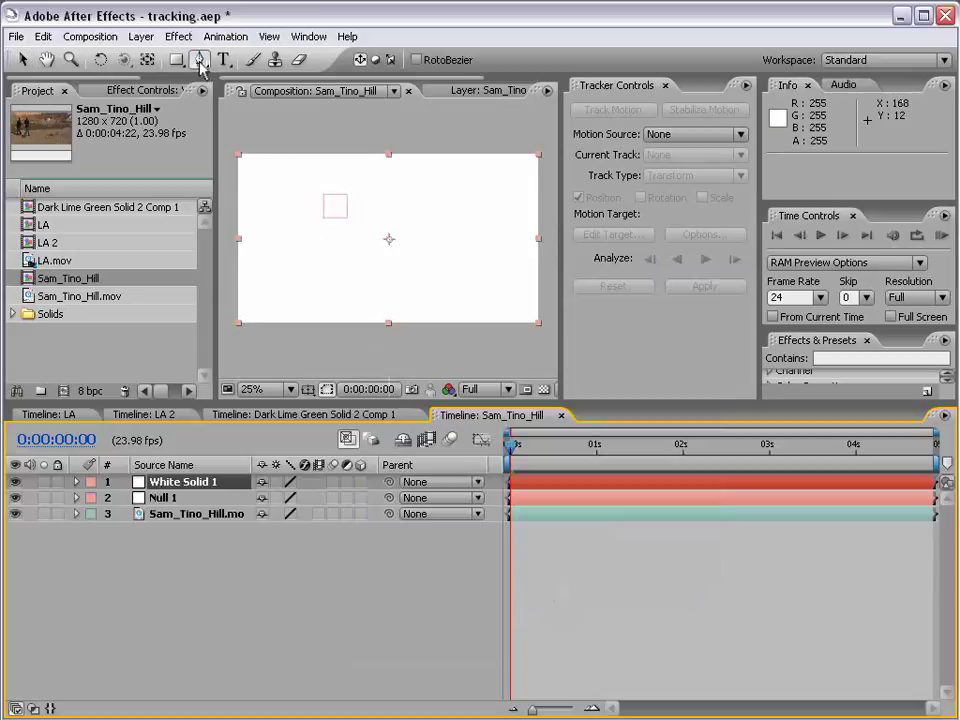
{"action": "key", "text": "period"}
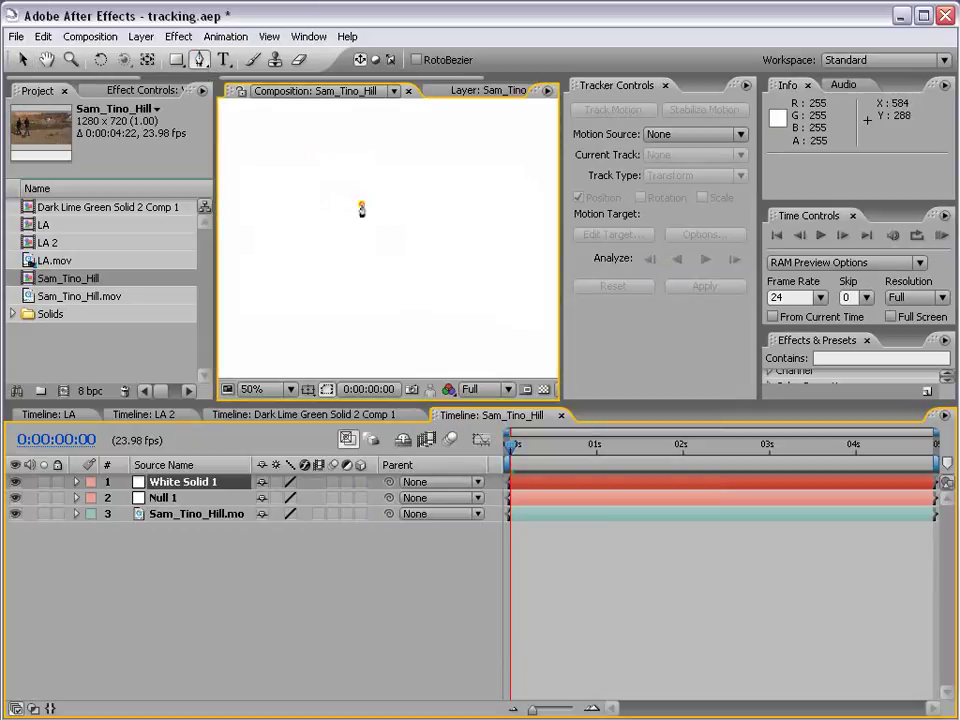
{"action": "left_click", "coordinate": [361, 204]}
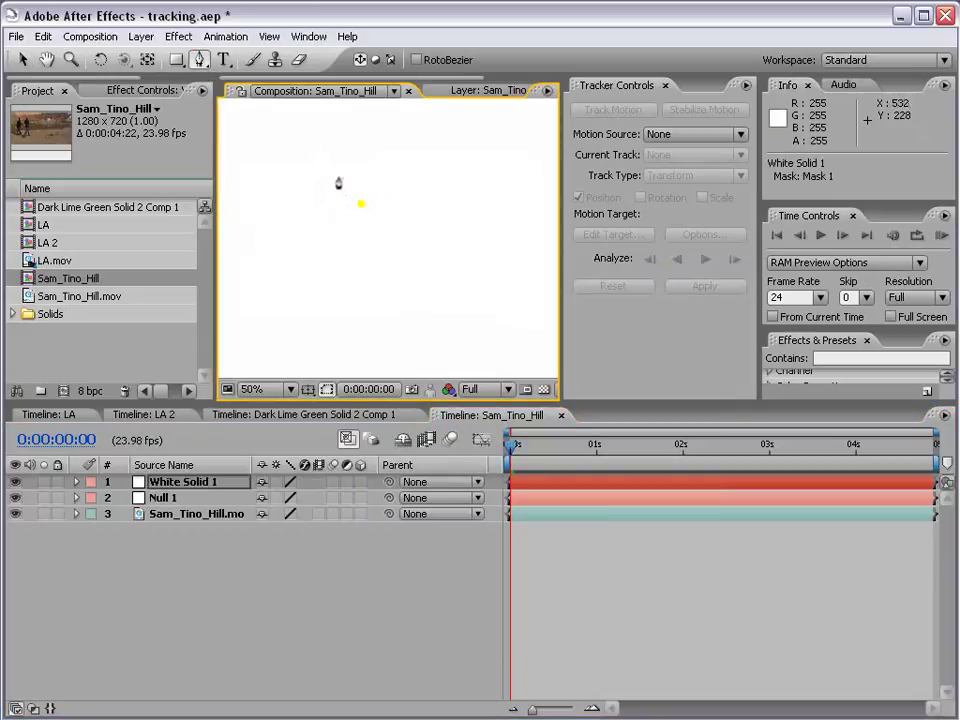
{"action": "left_click", "coordinate": [359, 277]}
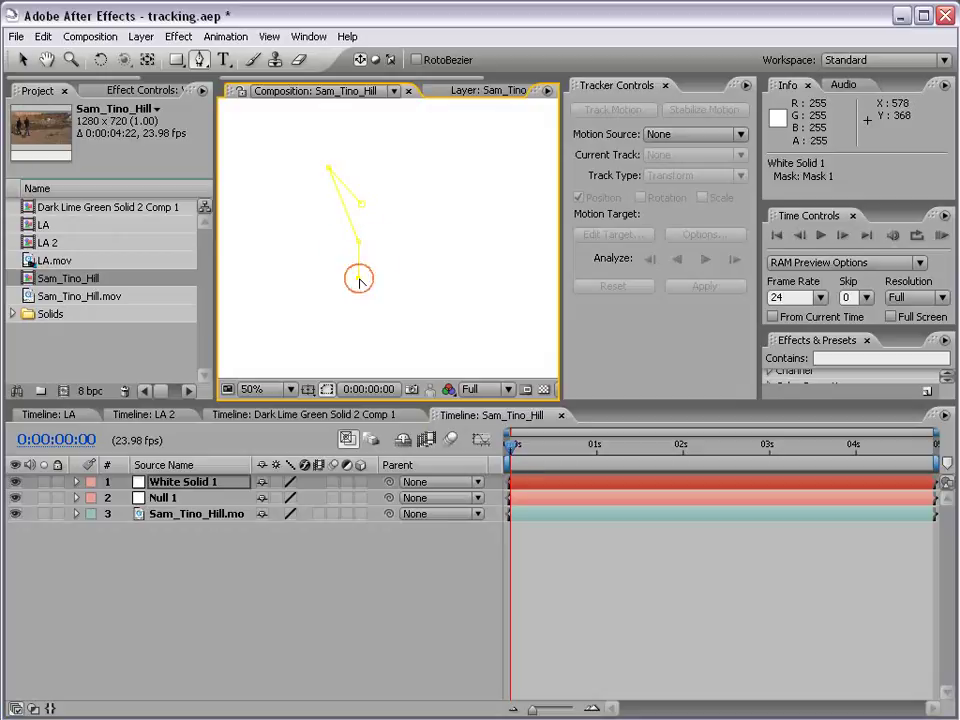
{"action": "left_click", "coordinate": [474, 282]}
{"action": "left_click", "coordinate": [469, 179]}
{"action": "left_click", "coordinate": [362, 175]}
{"action": "left_click", "coordinate": [362, 202]}
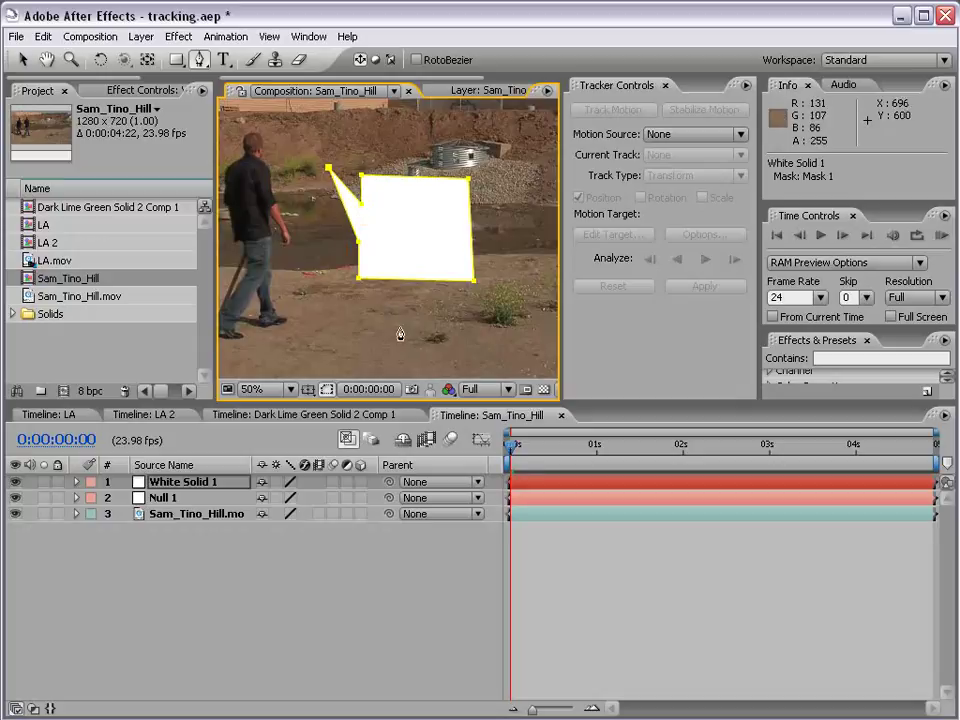
{"action": "key", "text": "v"}
{"action": "left_click", "coordinate": [573, 549]}
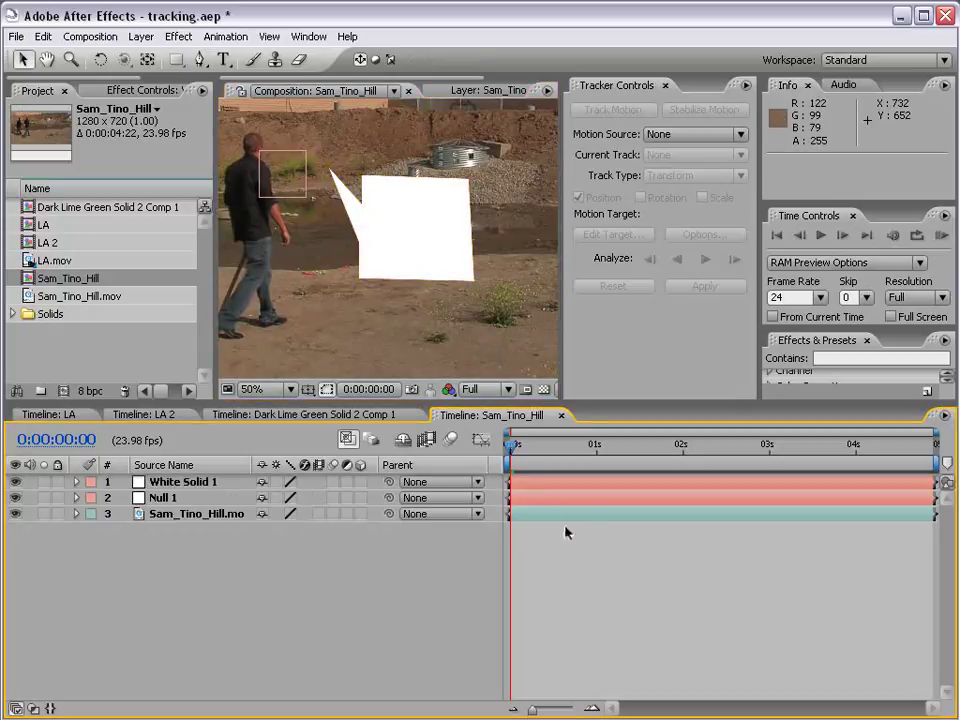
Square up the speech bubble by aligning its upper-right and lower-left mask vertices with the neighbouring corners
{"action": "left_click", "coordinate": [471, 183]}
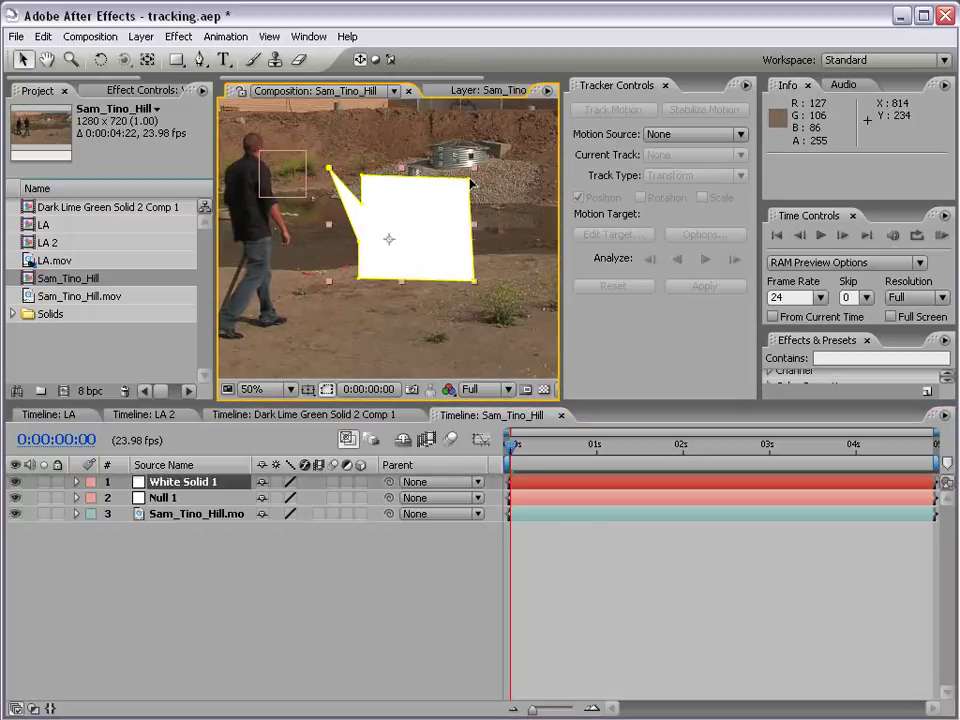
{"action": "left_click_drag", "start_coordinate": [471, 183], "coordinate": [475, 178]}
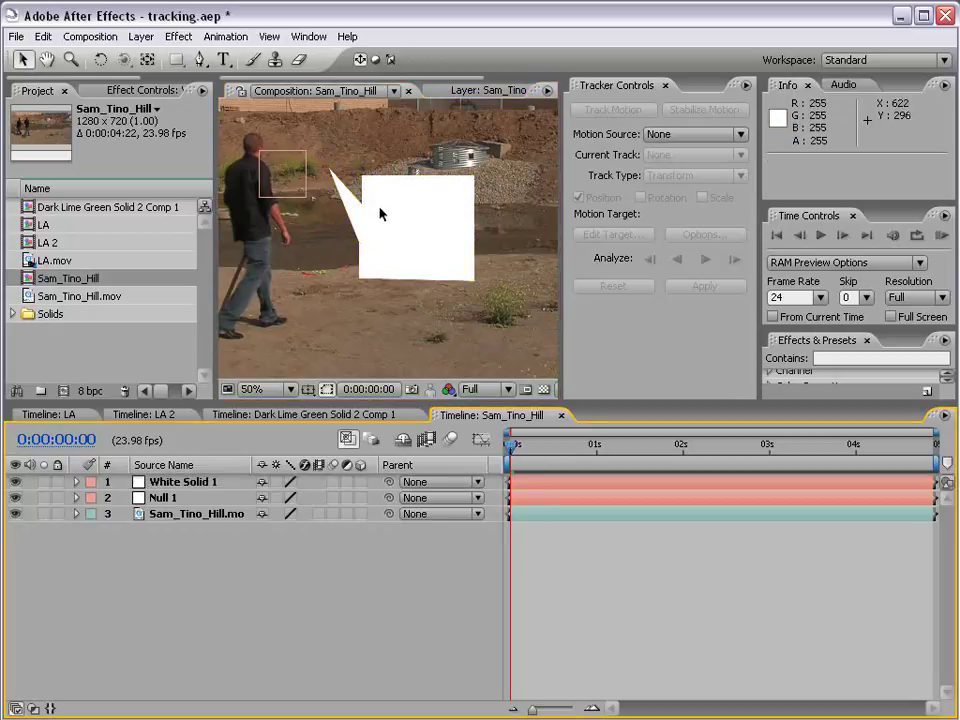
{"action": "left_click", "coordinate": [413, 257]}
{"action": "left_click", "coordinate": [360, 282]}
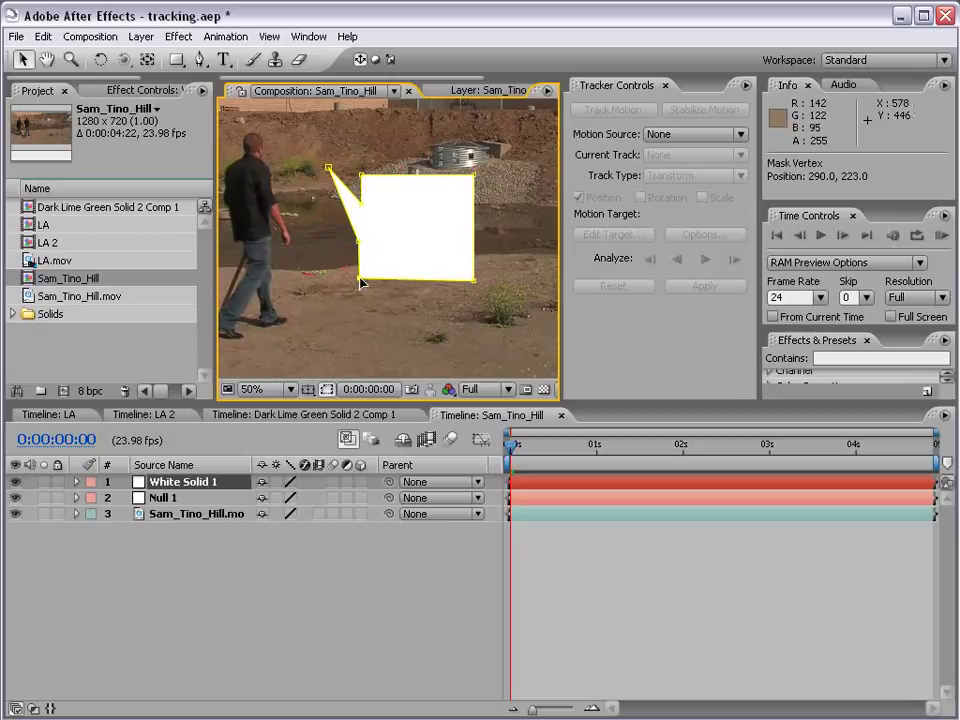
{"action": "left_click", "coordinate": [584, 562]}
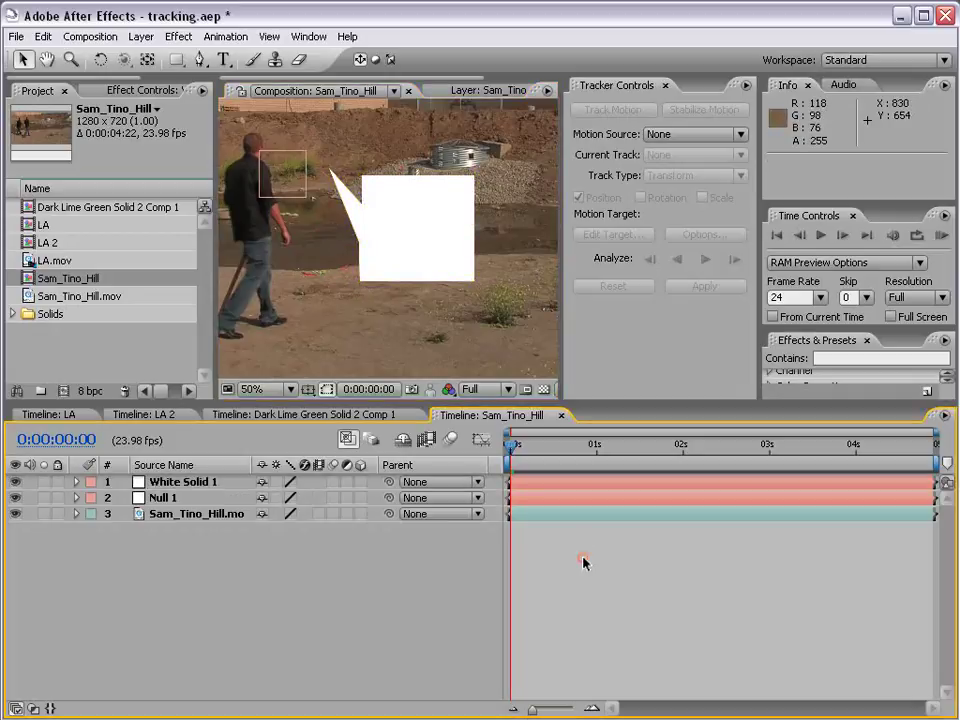
Reduce the speech bubble's height by nudging its bottom mask vertices up and its top mask vertices down
{"action": "left_click", "coordinate": [531, 485]}
{"action": "left_click", "coordinate": [468, 287]}
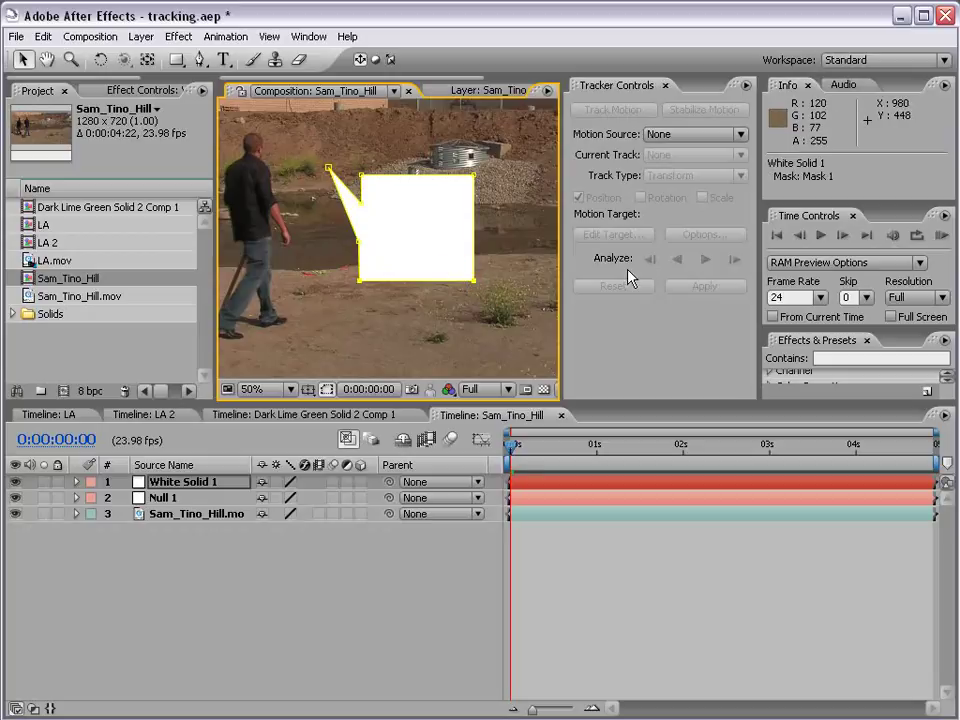
{"action": "key", "text": "shift+Up"}
{"action": "key", "text": "shift+Up"}
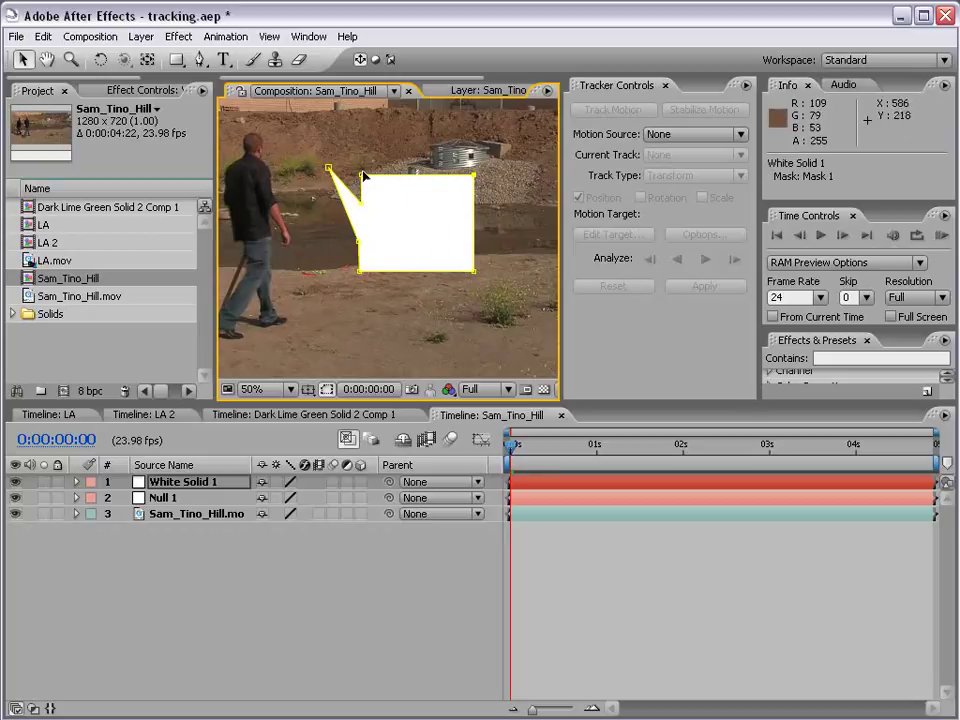
{"action": "key", "text": "shift+Down"}
{"action": "key", "text": "shift+Down"}
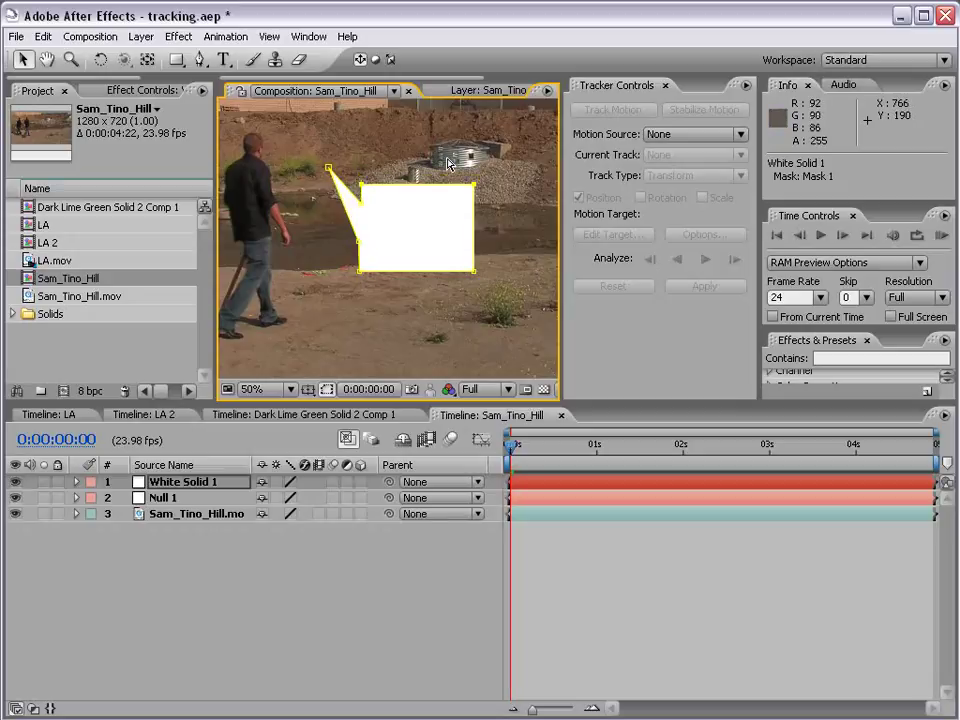
{"action": "left_click", "coordinate": [555, 568]}
{"action": "left_click", "coordinate": [368, 226]}
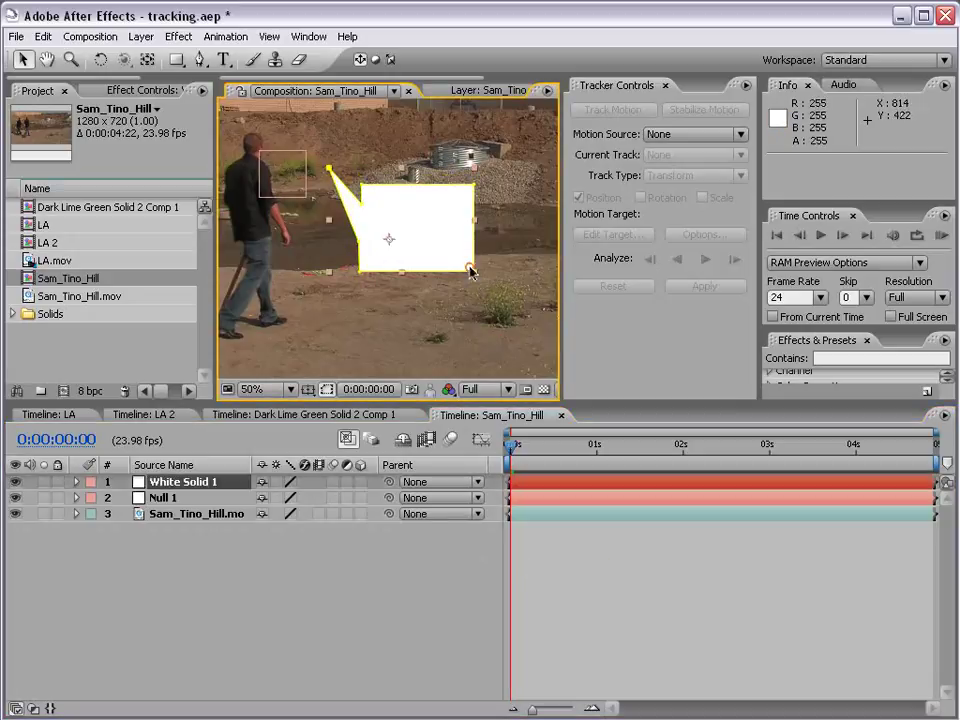
{"action": "left_click", "coordinate": [596, 553]}
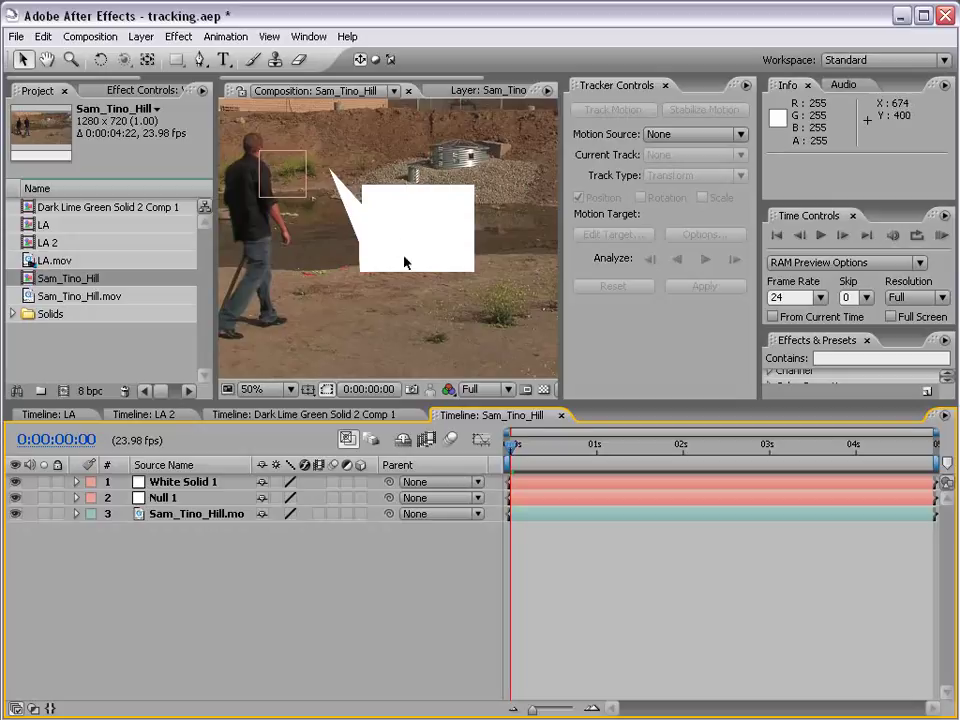
Move the speech bubble solid closer to the front man's head, to about position 558, 352
{"action": "left_click", "coordinate": [201, 484]}
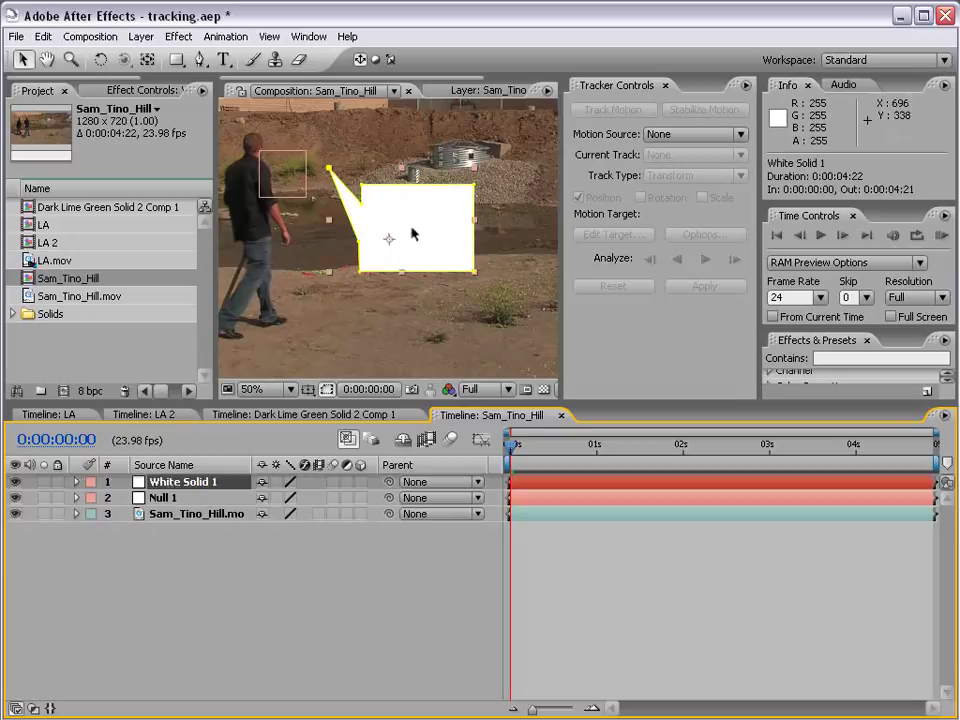
{"action": "left_click_drag", "start_coordinate": [412, 233], "coordinate": [330, 225]}
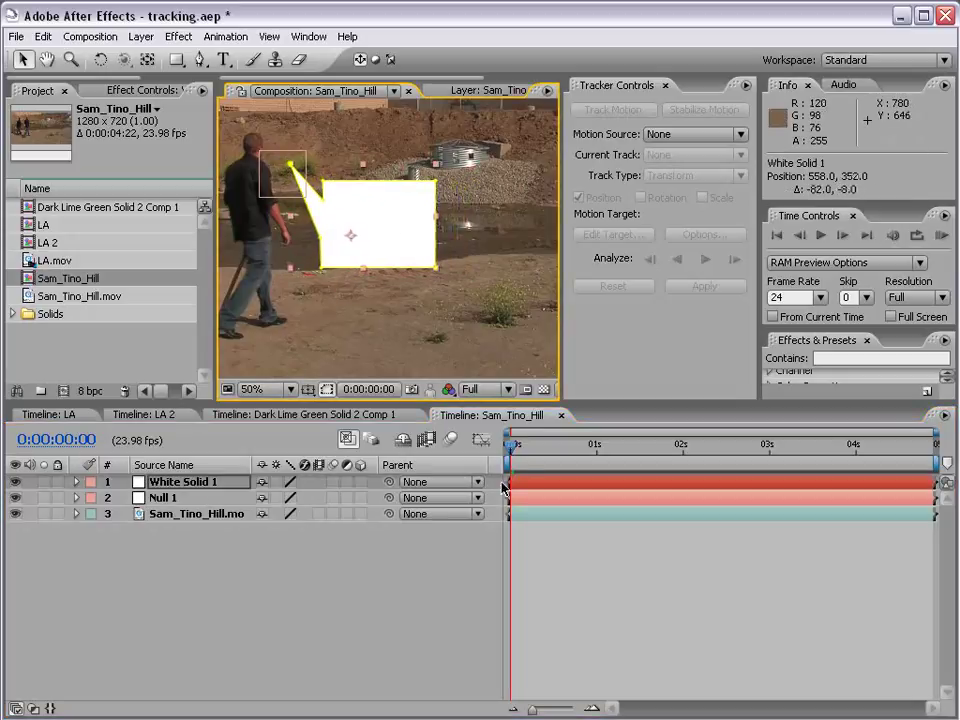
{"action": "left_click", "coordinate": [593, 605]}
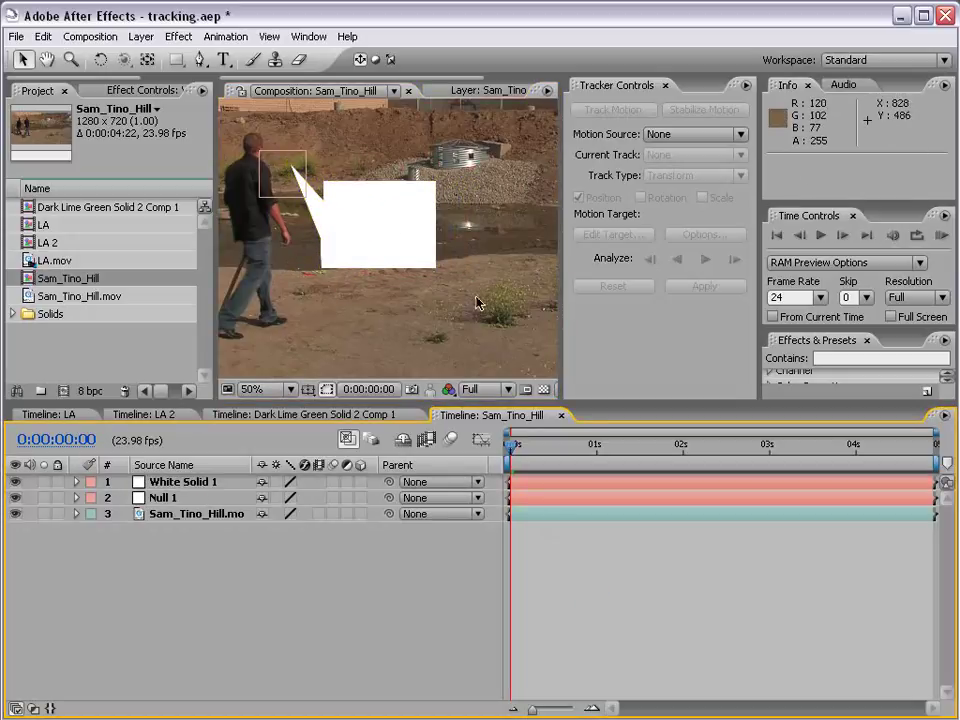
Add the text "I'M LOST" and centre it inside the white speech bubble
{"action": "left_click", "coordinate": [223, 61]}
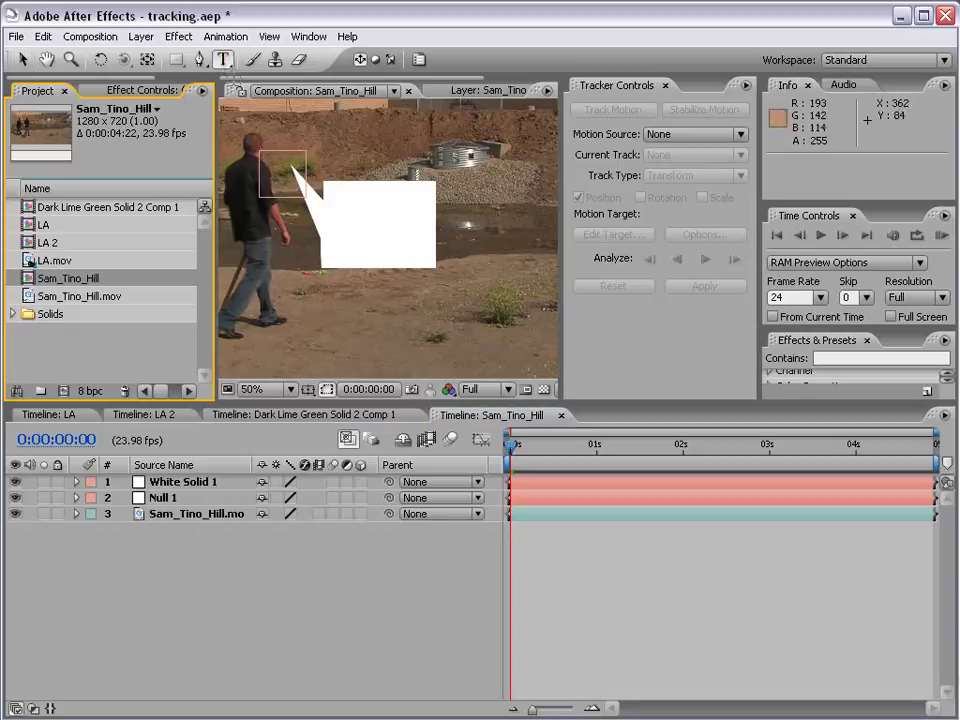
{"action": "left_click", "coordinate": [333, 200]}
{"action": "type", "text": "I'M LOST"}
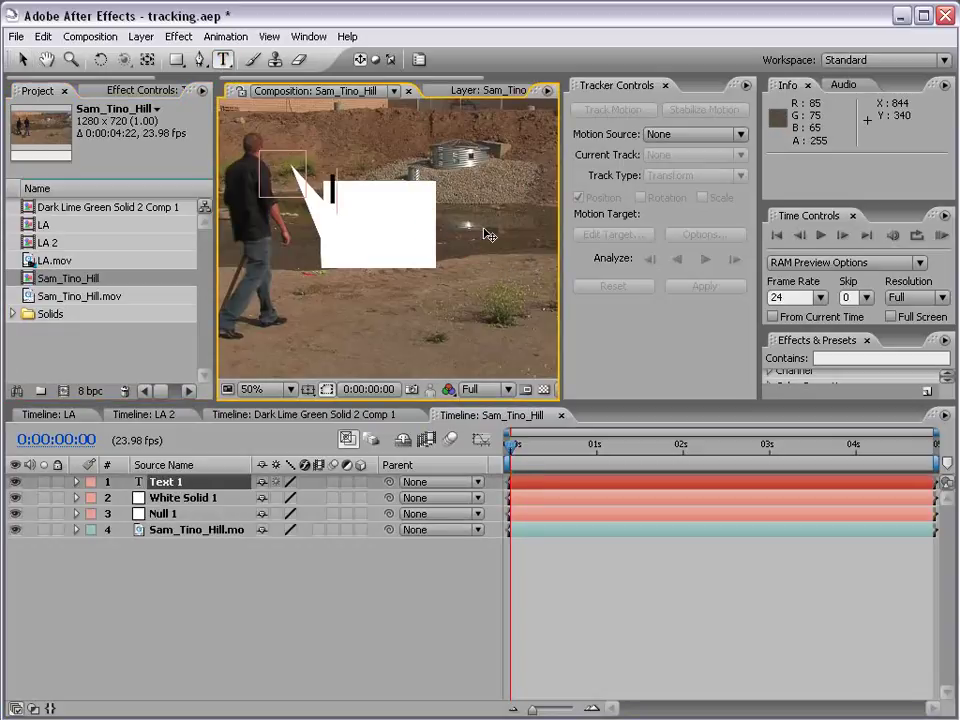
{"action": "left_click", "coordinate": [22, 60]}
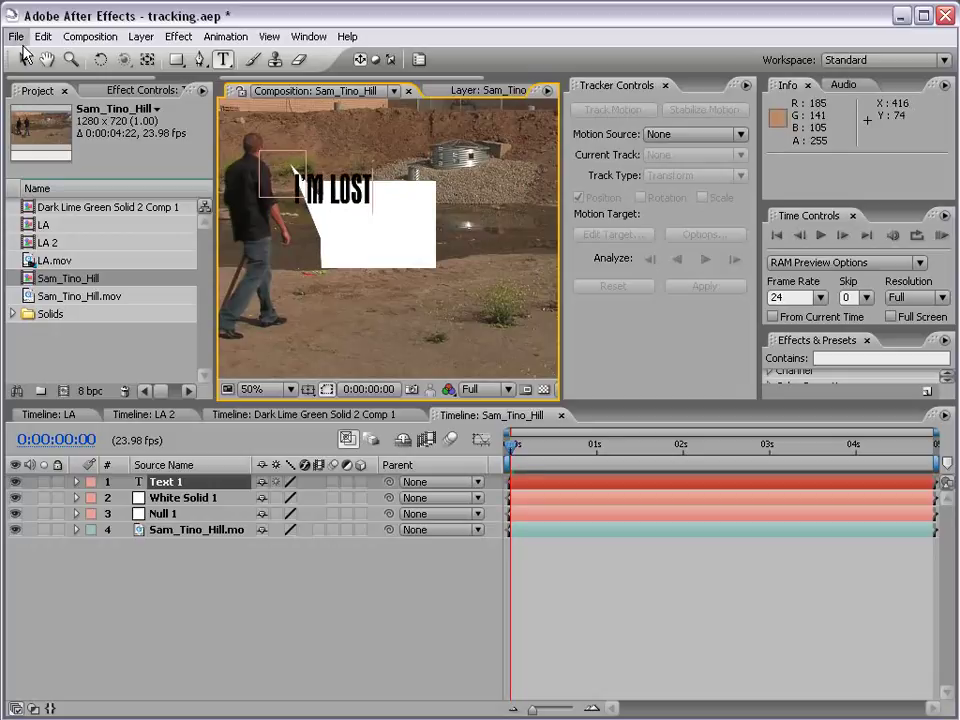
{"action": "left_click_drag", "start_coordinate": [352, 193], "coordinate": [405, 233]}
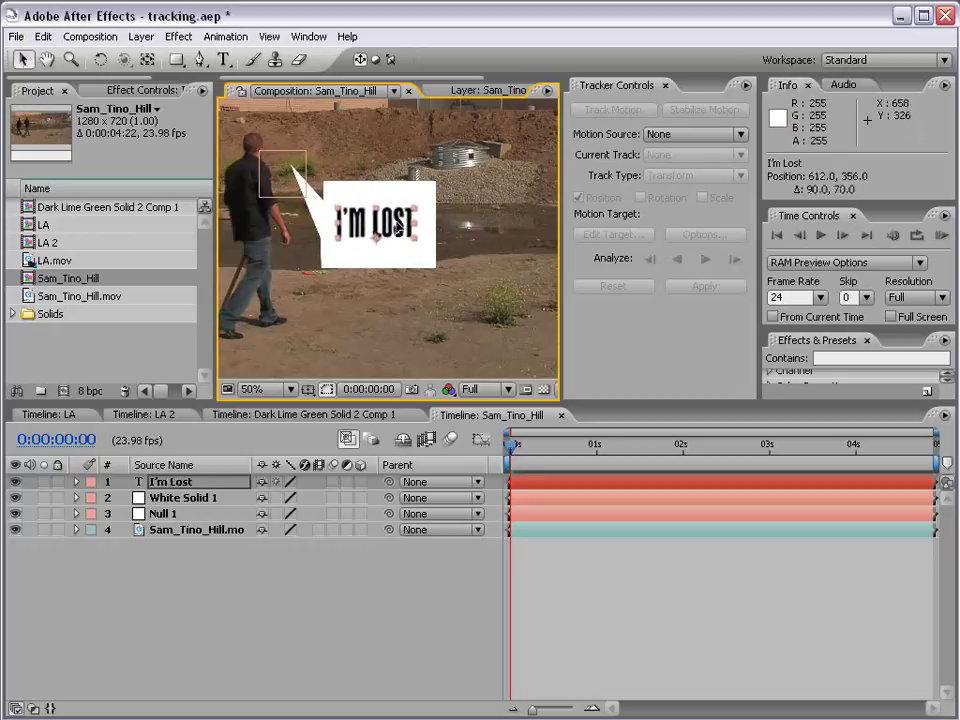
{"action": "left_click", "coordinate": [600, 587]}
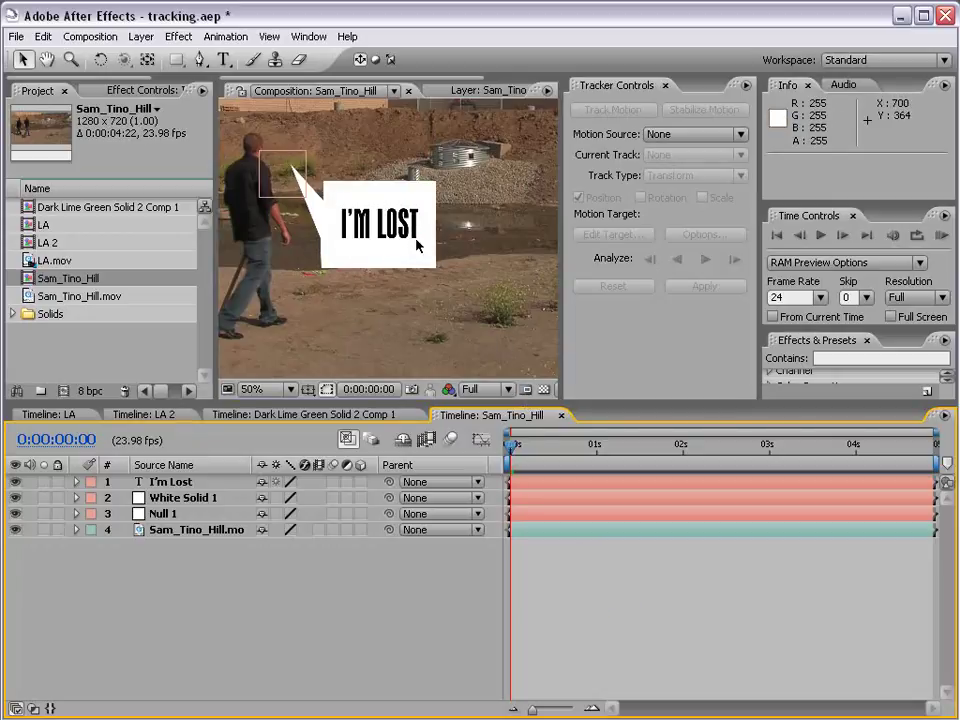
Parent the I'm Lost text layer and White Solid 1 to Null 1
{"action": "left_click", "coordinate": [190, 500]}
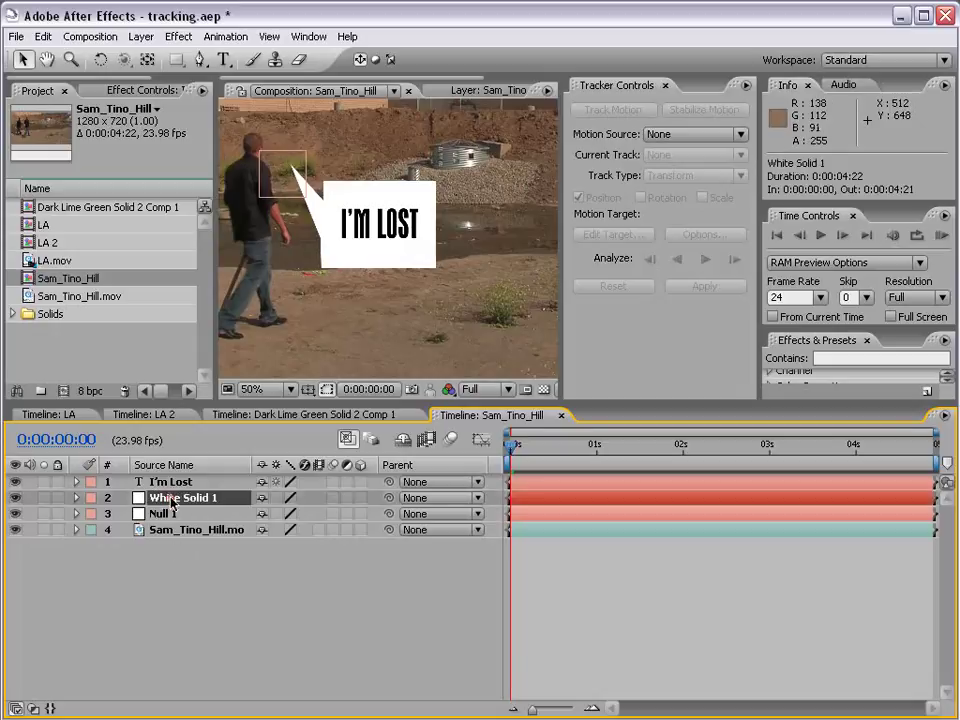
{"action": "left_click", "coordinate": [172, 483], "text": "shift"}
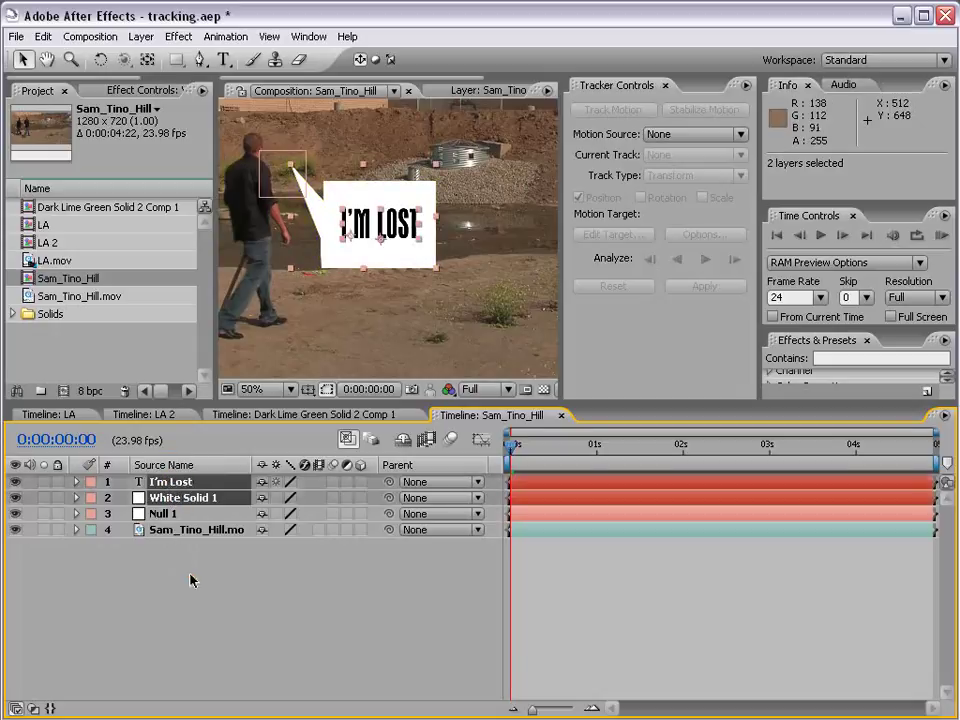
{"action": "left_click", "coordinate": [172, 483], "text": "ctrl"}
{"action": "left_click", "coordinate": [173, 487], "text": "ctrl"}
{"action": "left_click_drag", "start_coordinate": [390, 485], "coordinate": [178, 518]}
{"action": "left_click", "coordinate": [311, 285]}
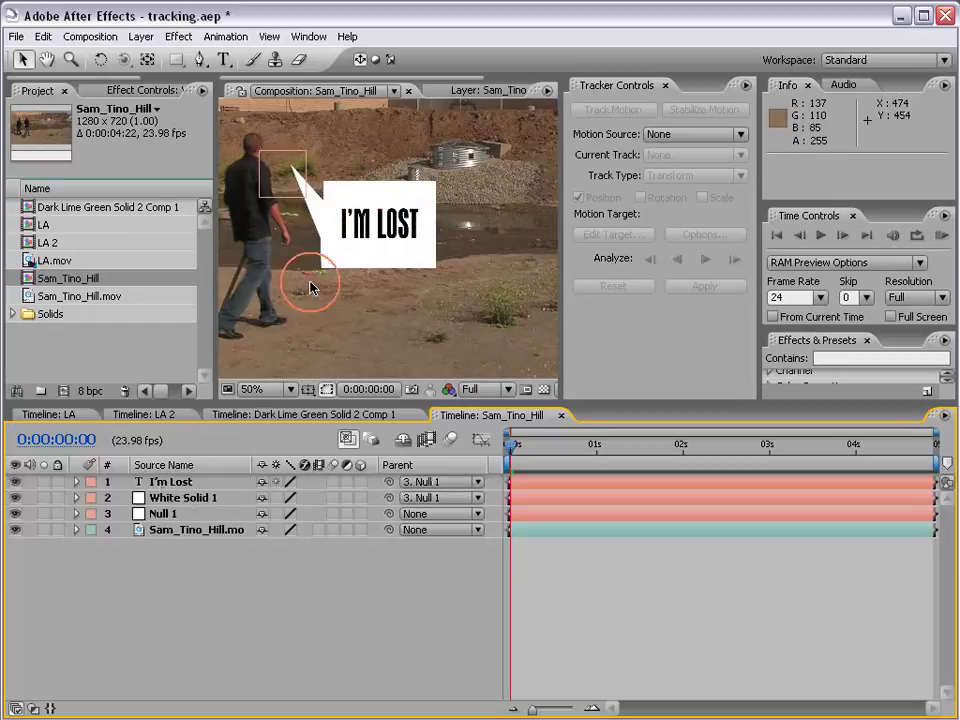
Preview the composition in an enlarged view to check how the bubble and text follow the walking man
{"action": "key", "text": "comma"}
{"action": "key", "text": "comma"}
{"action": "key", "text": "grave"}
{"action": "key", "text": "period"}
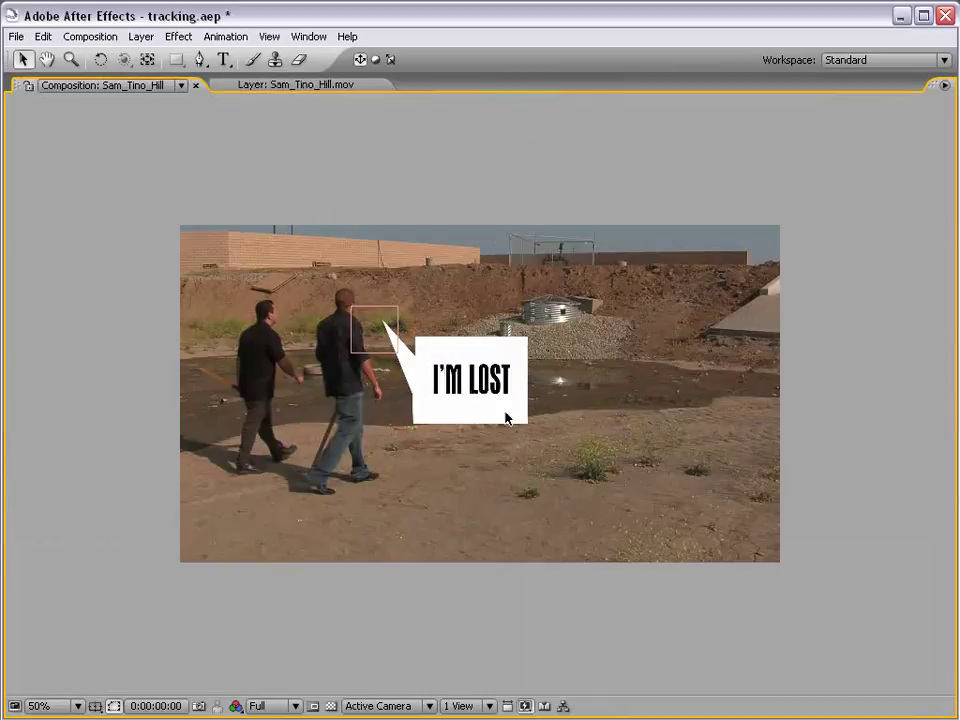
{"action": "key", "text": "space"}
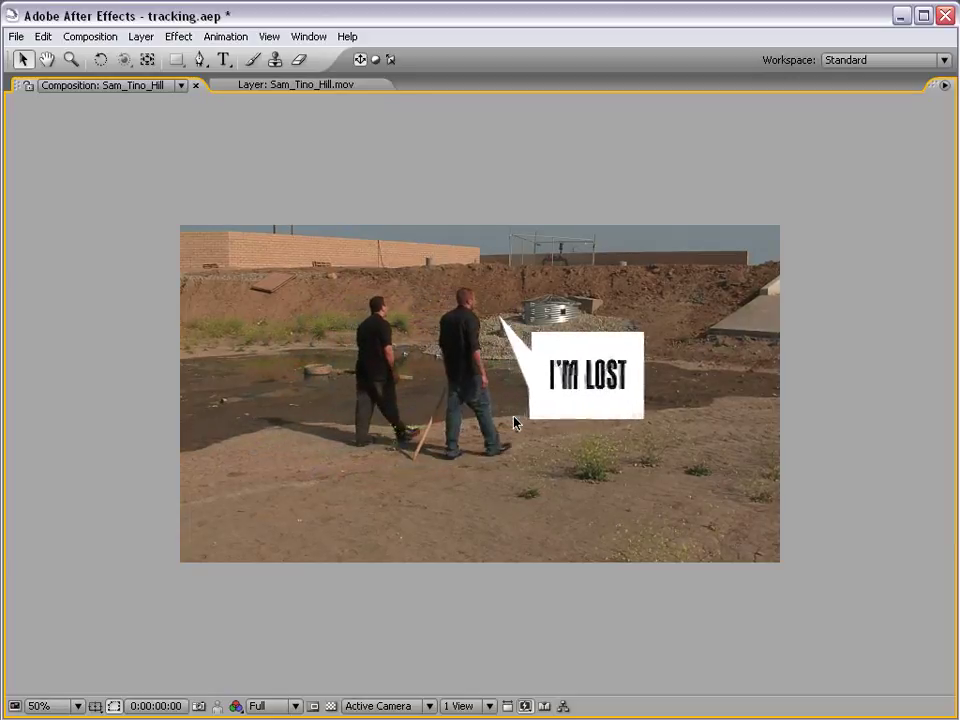
{"action": "key", "text": "grave"}
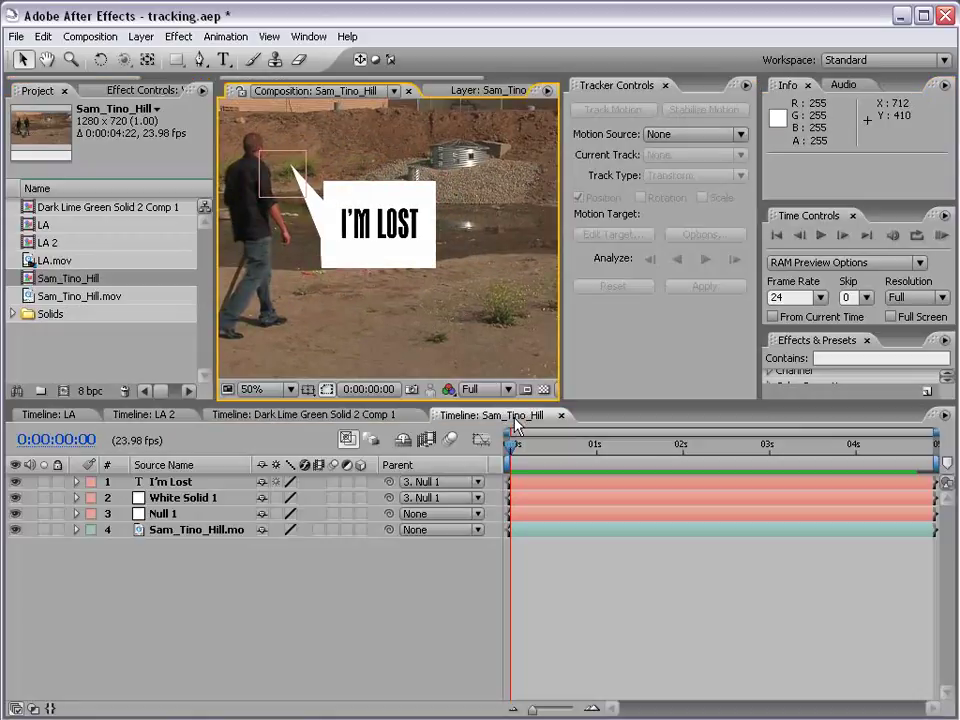
Hide the Null 1 layer so its outline is not shown in the composition
{"action": "key", "text": "comma"}
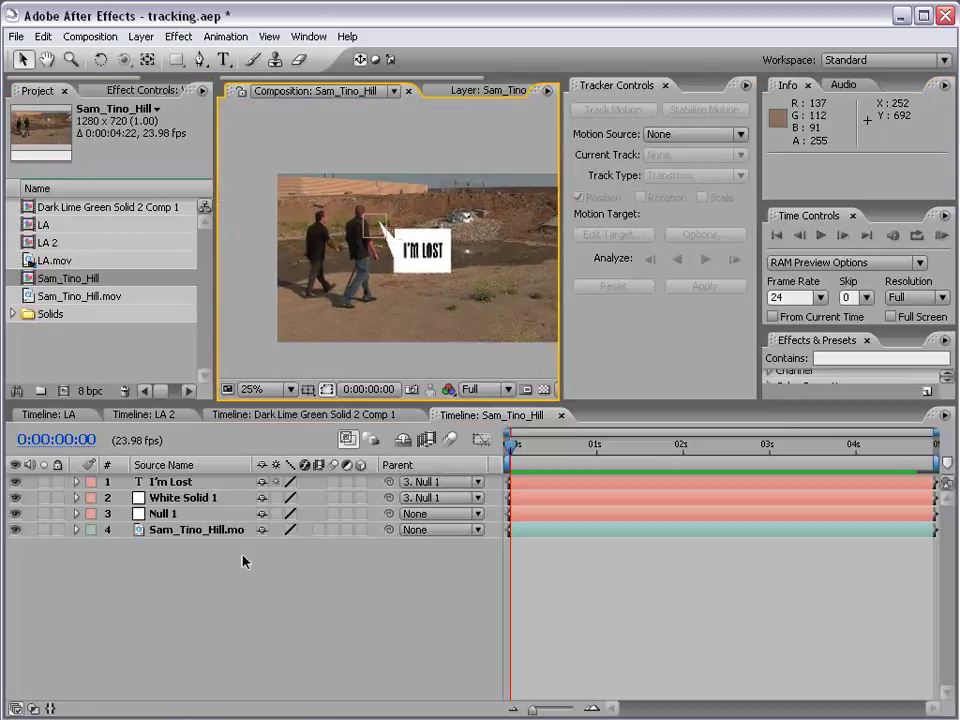
{"action": "left_click", "coordinate": [168, 514]}
{"action": "key", "text": "period"}
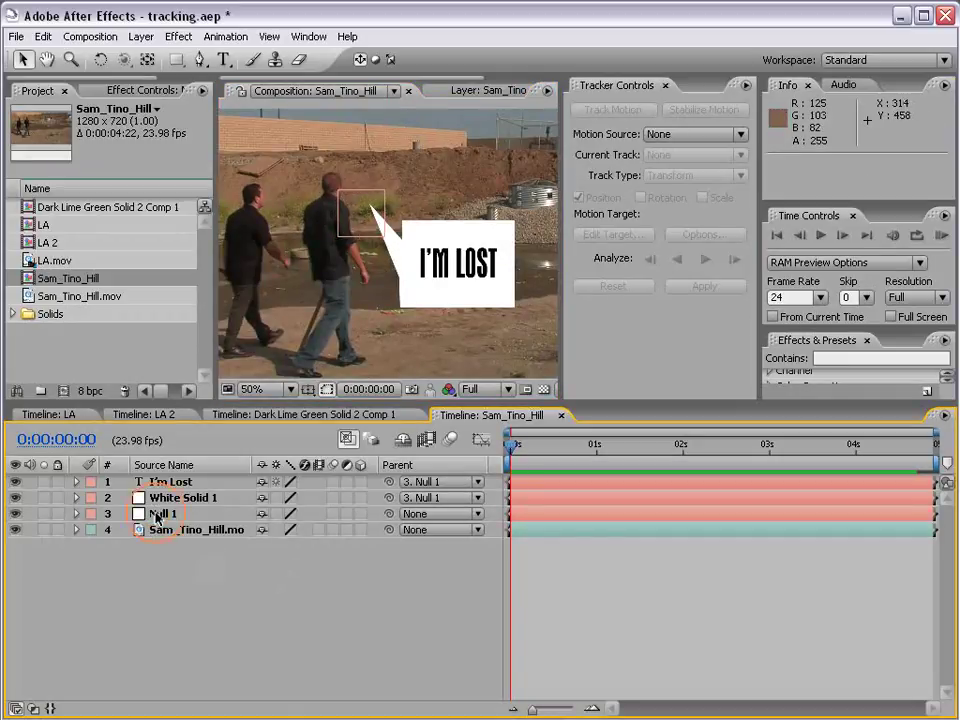
{"action": "left_click", "coordinate": [40, 516]}
{"action": "left_click", "coordinate": [15, 514]}
{"action": "left_click", "coordinate": [236, 572]}
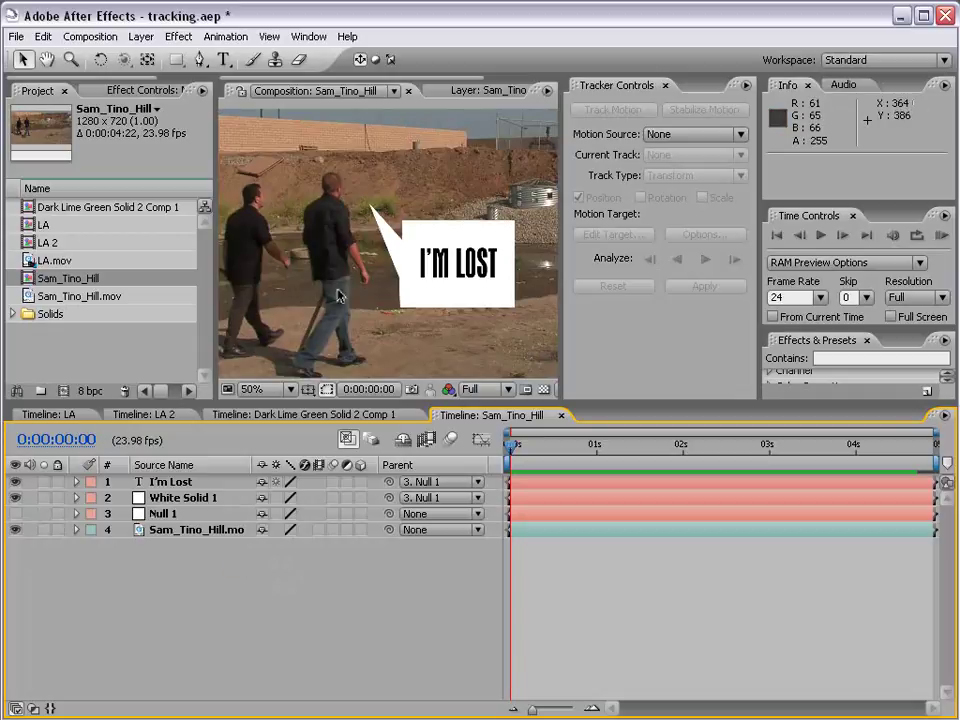
Move the speech bubble and its text together slightly up and closer to the front man
{"action": "left_click", "coordinate": [163, 498]}
{"action": "left_click", "coordinate": [425, 262], "text": "shift"}
{"action": "left_click_drag", "start_coordinate": [435, 297], "coordinate": [428, 283]}
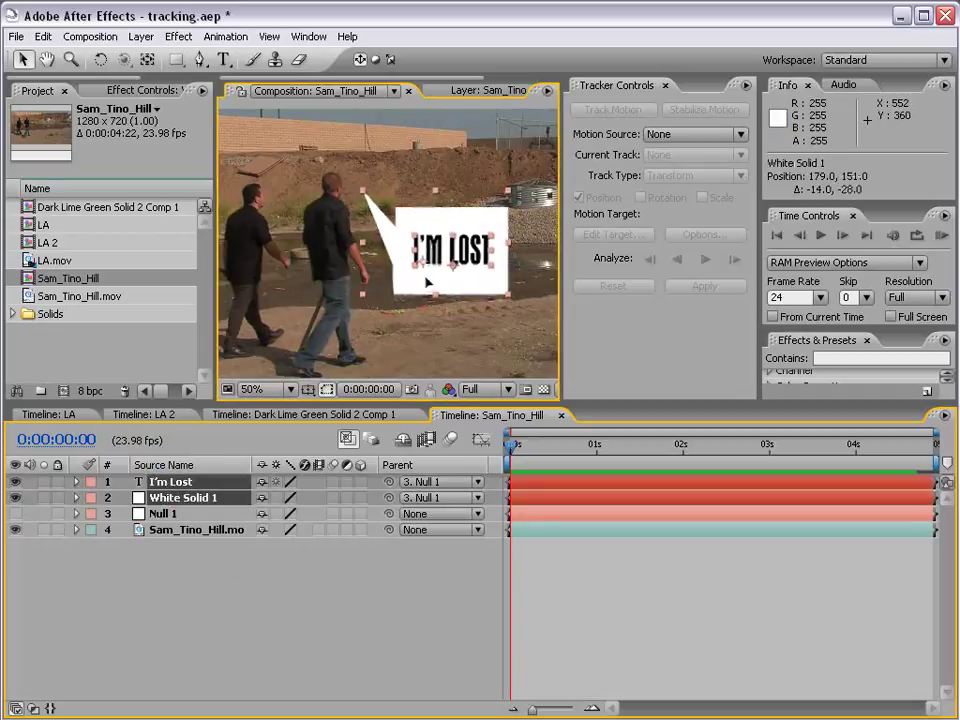
{"action": "left_click", "coordinate": [197, 585]}
Swing the bubble's tail tip down toward the front man's head and raise the bubble and text together above head height
{"action": "left_click", "coordinate": [363, 193]}
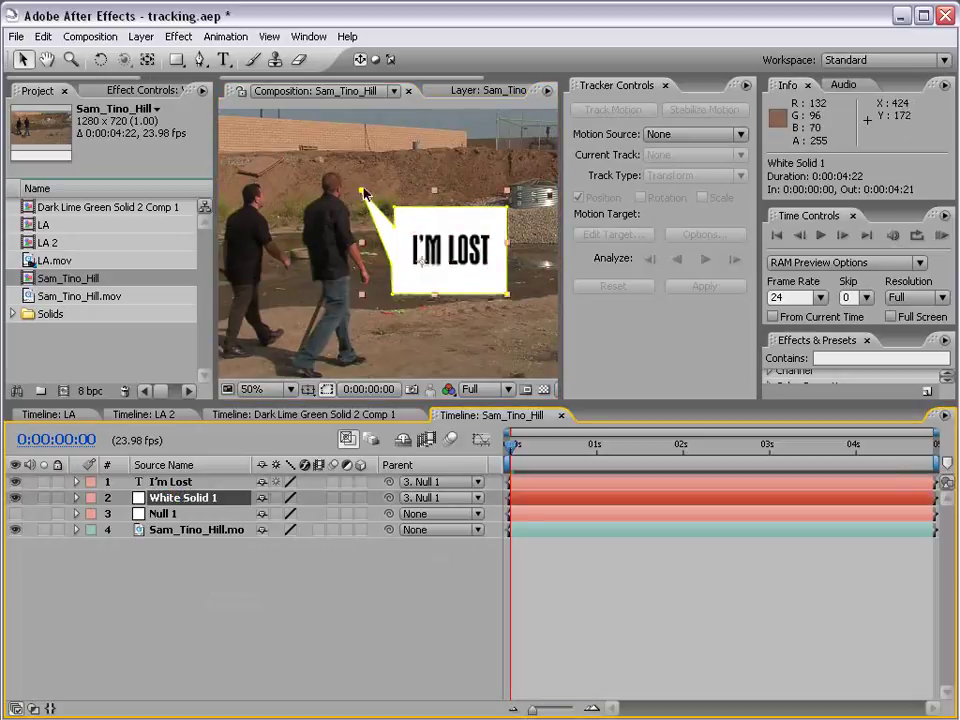
{"action": "left_click_drag", "start_coordinate": [365, 193], "coordinate": [413, 193]}
{"action": "left_click", "coordinate": [172, 482], "text": "shift"}
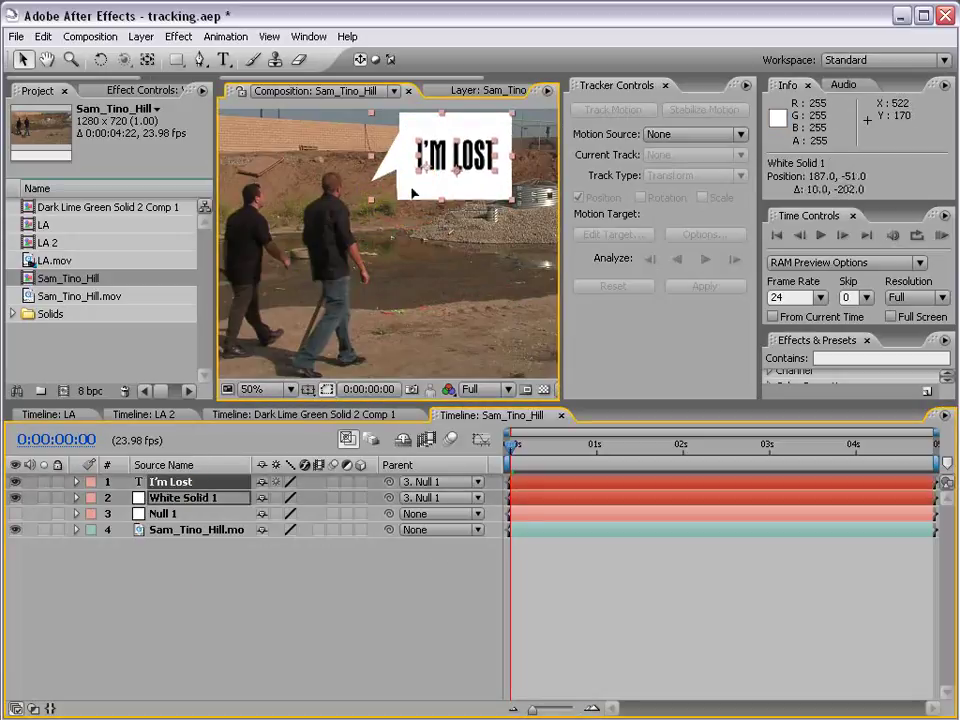
{"action": "scroll", "coordinate": [414, 321], "scroll_direction": "down", "scroll_amount": 2}
Scrub to 0:00:03:13 to check the bubble's motion, and hide the mask outlines around White Solid 1
{"action": "left_click", "coordinate": [533, 463]}
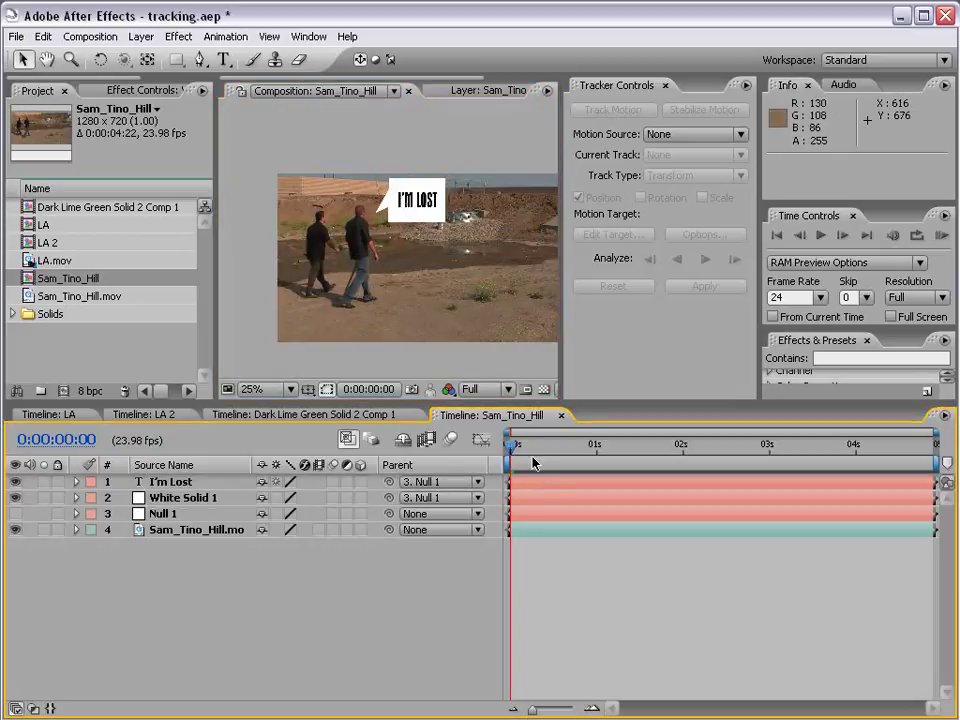
{"action": "left_click_drag", "start_coordinate": [533, 447], "coordinate": [817, 452]}
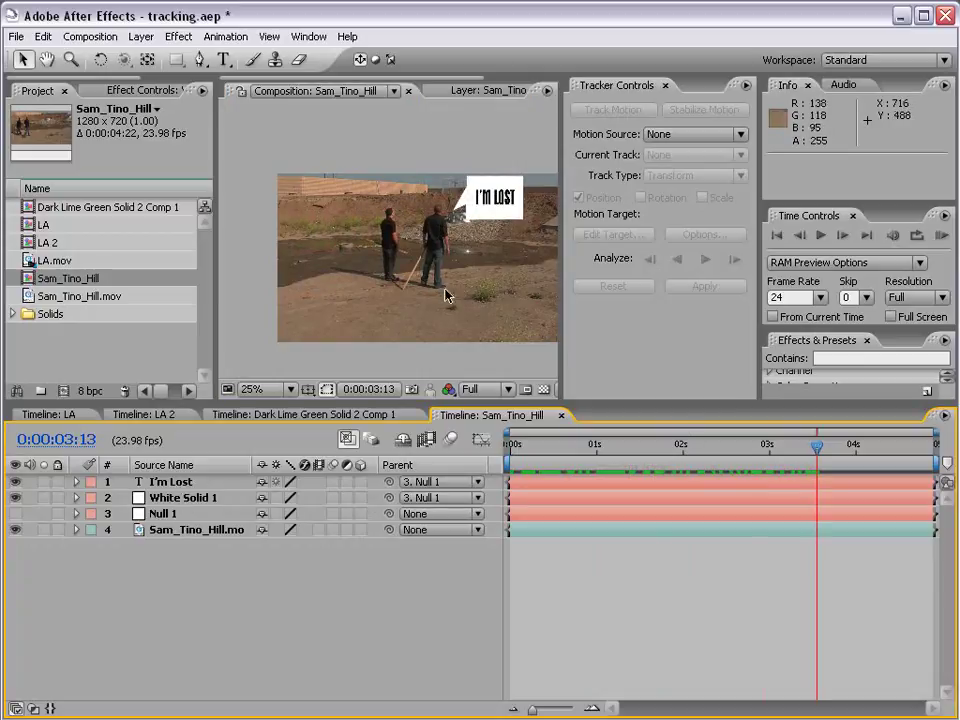
{"action": "key", "text": "period"}
{"action": "left_click", "coordinate": [176, 497]}
{"action": "key", "text": "h"}
{"action": "left_click_drag", "start_coordinate": [545, 195], "coordinate": [375, 236]}
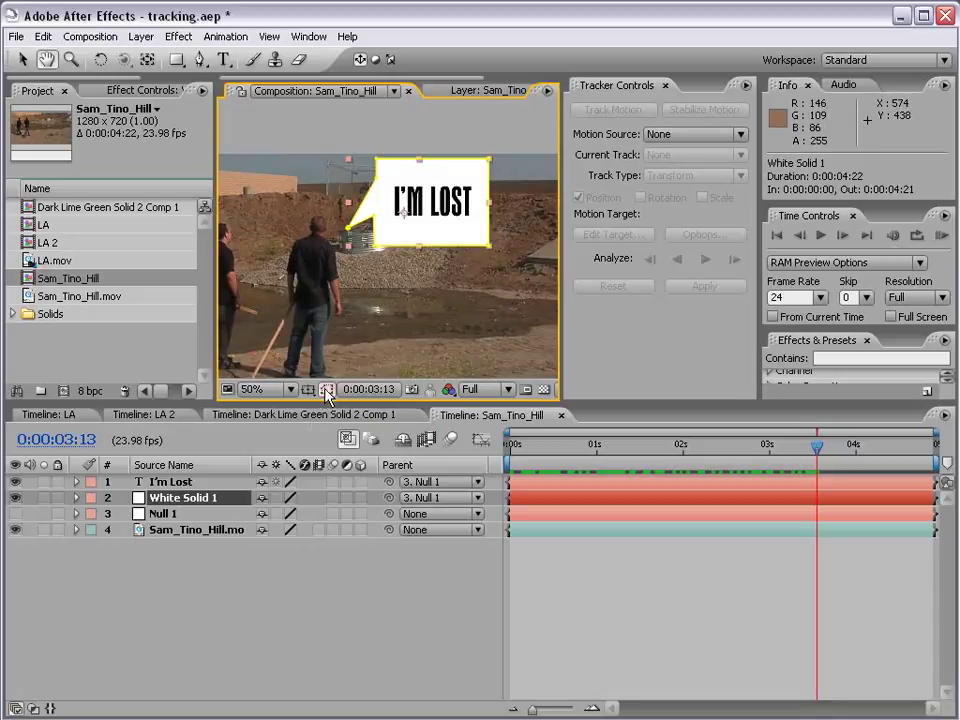
{"action": "key", "text": "v"}
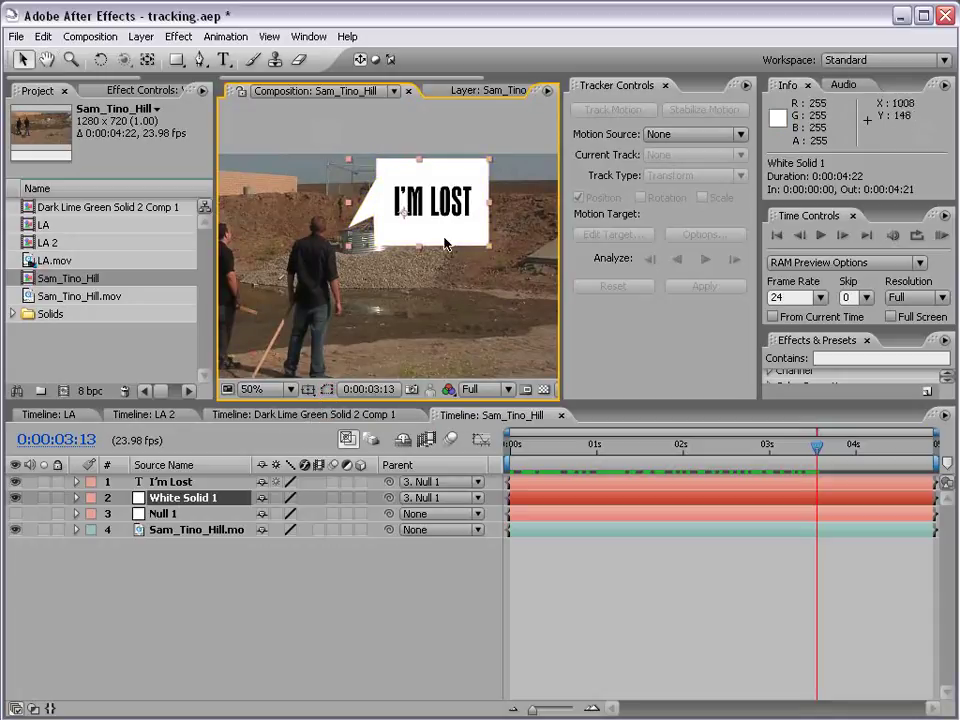
Apply a Drop Shadow to White Solid 1 with Distance 14 and Softness 21
{"action": "left_click", "coordinate": [179, 36]}
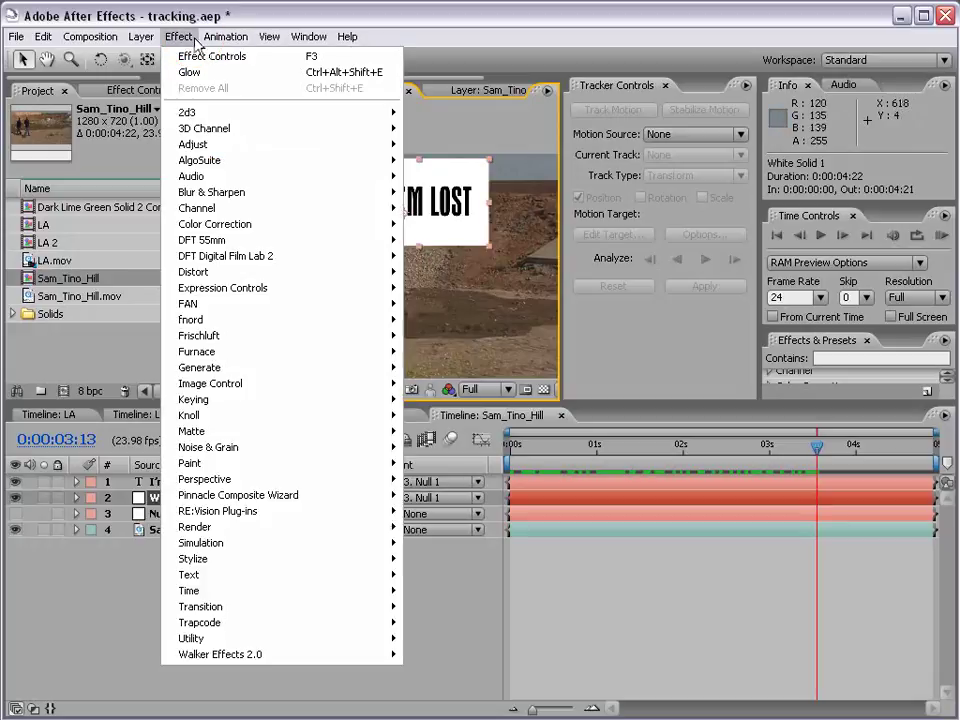
{"action": "mouse_move", "coordinate": [281, 482]}
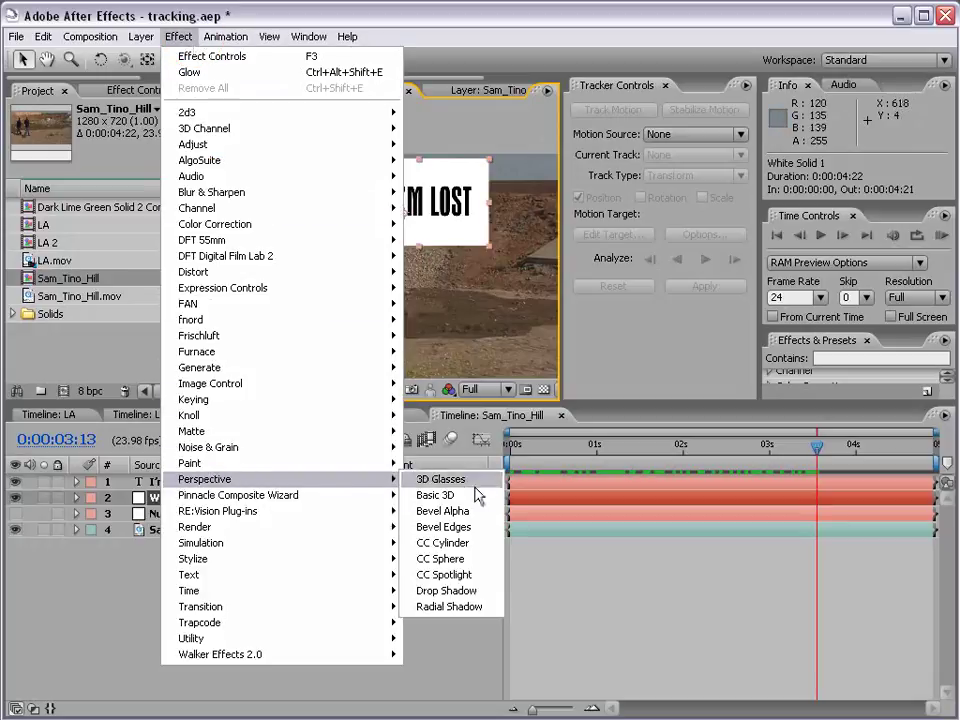
{"action": "left_click", "coordinate": [446, 590]}
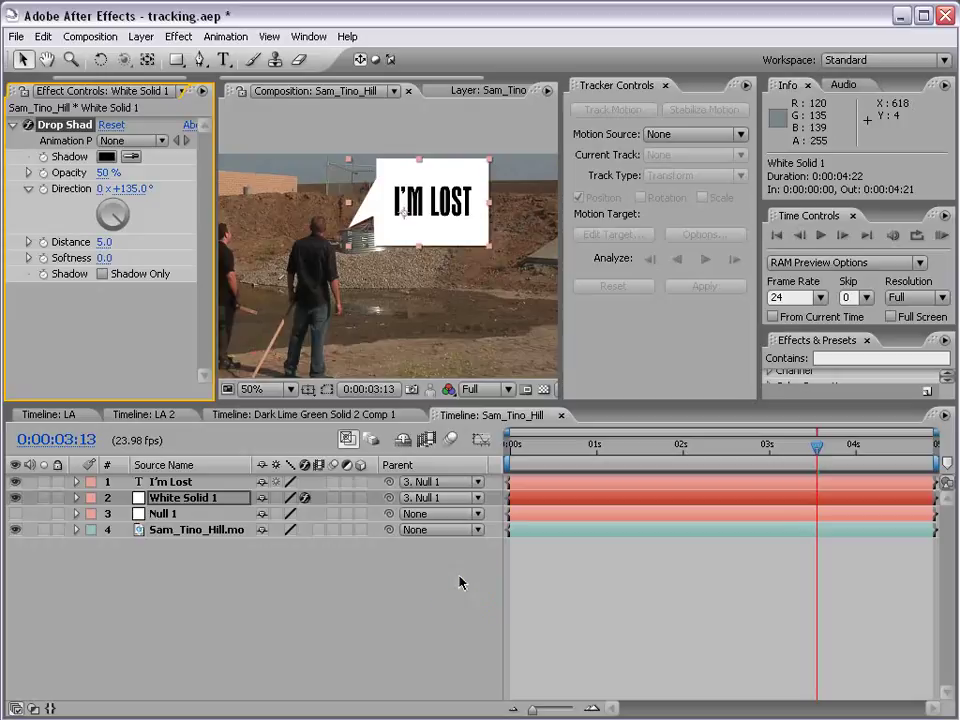
{"action": "left_click_drag", "start_coordinate": [100, 247], "coordinate": [127, 257]}
{"action": "left_click", "coordinate": [594, 516]}
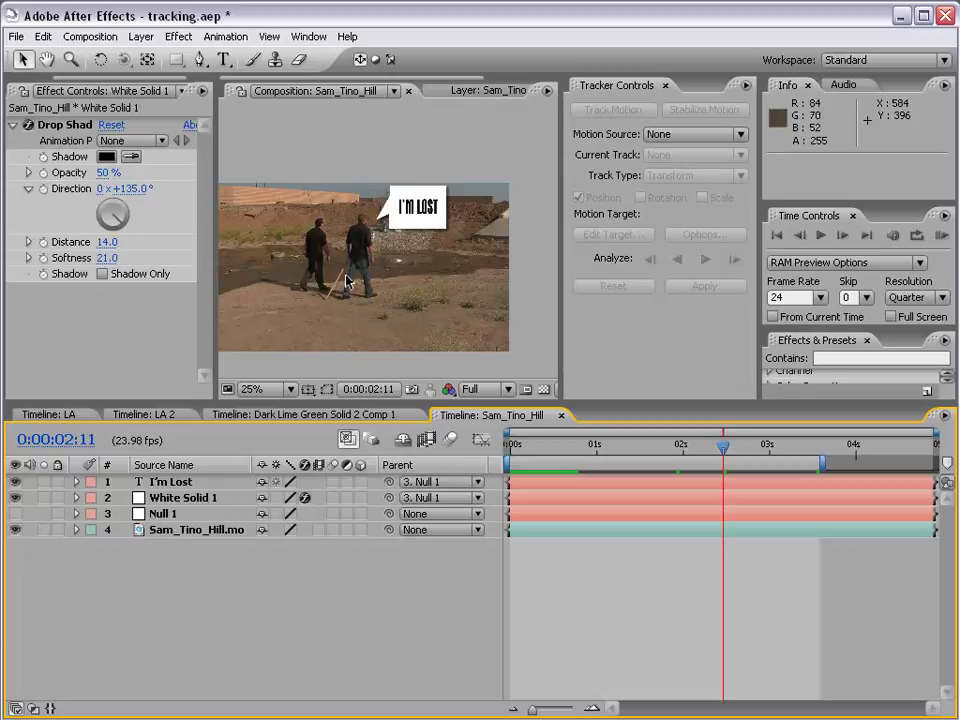
Create a new black solid at the composition size, 1280 by 720 pixels
{"action": "left_click_drag", "start_coordinate": [338, 283], "coordinate": [357, 271]}
{"action": "left_click", "coordinate": [141, 36]}
{"action": "mouse_move", "coordinate": [300, 56]}
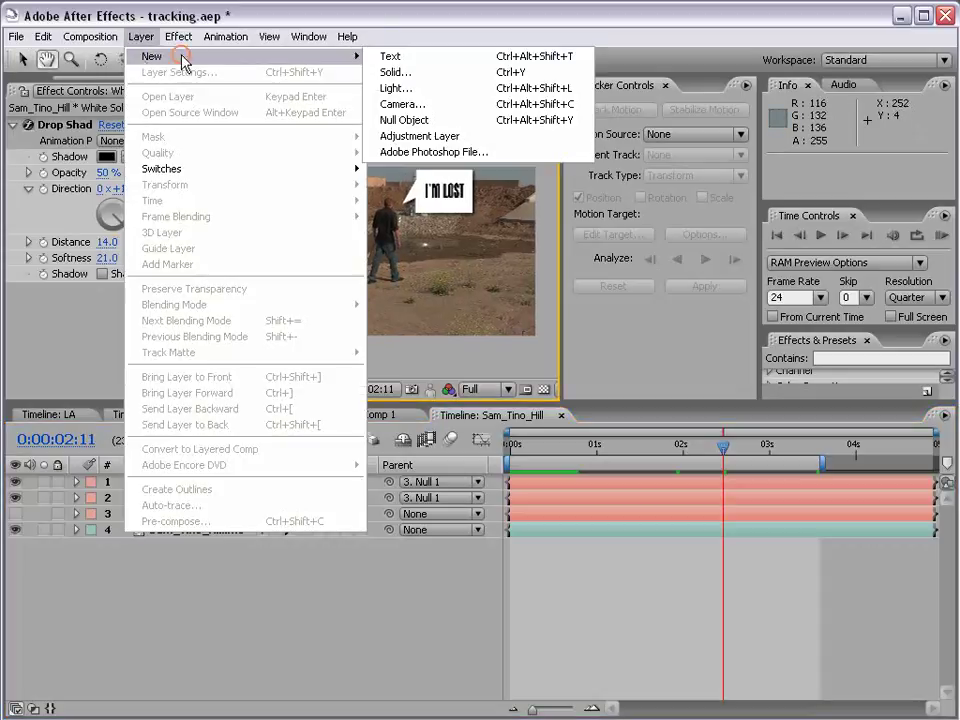
{"action": "left_click", "coordinate": [392, 72]}
{"action": "left_click", "coordinate": [466, 580]}
{"action": "left_click_drag", "start_coordinate": [471, 580], "coordinate": [539, 625]}
{"action": "left_click", "coordinate": [700, 369]}
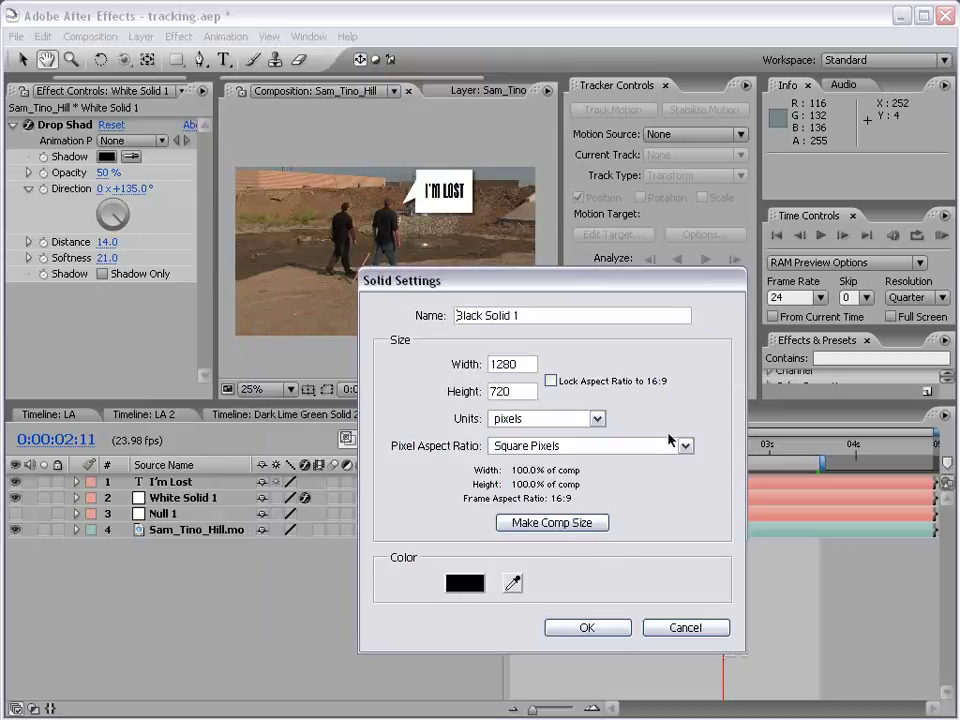
{"action": "left_click", "coordinate": [585, 628]}
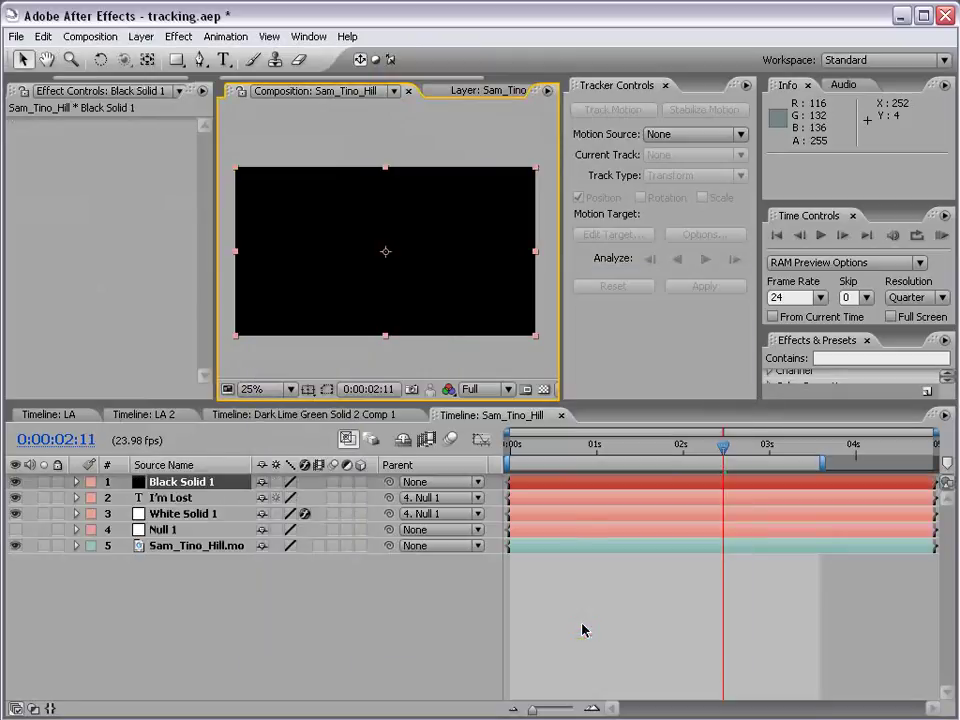
Apply a Lens Flare to Black Solid 1 and move its flare centre to about 988, 484
{"action": "left_click", "coordinate": [179, 37]}
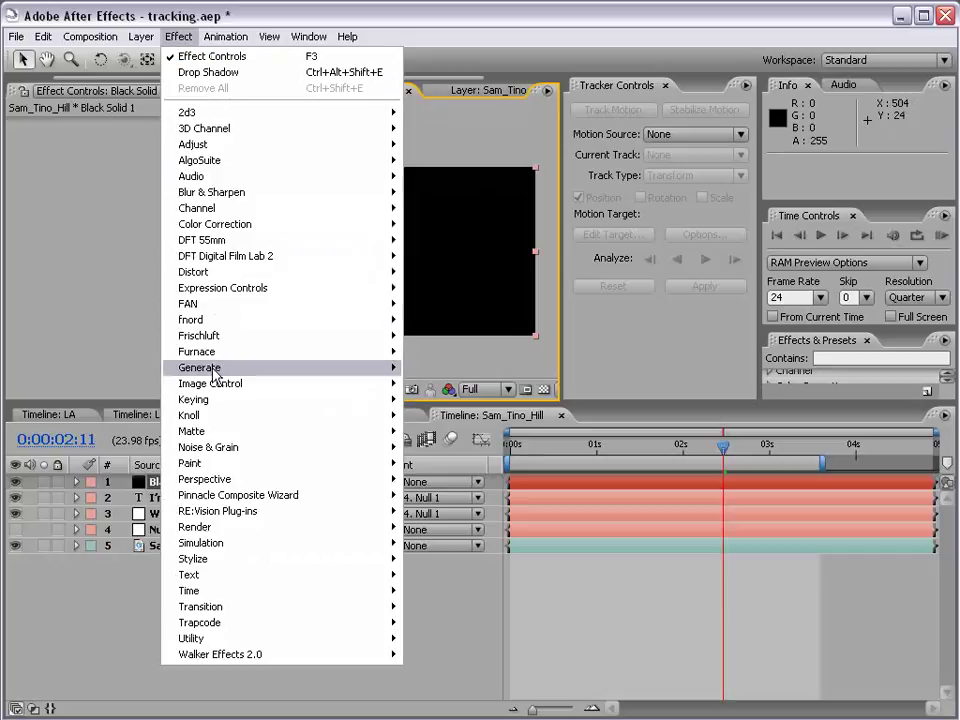
{"action": "mouse_move", "coordinate": [212, 372]}
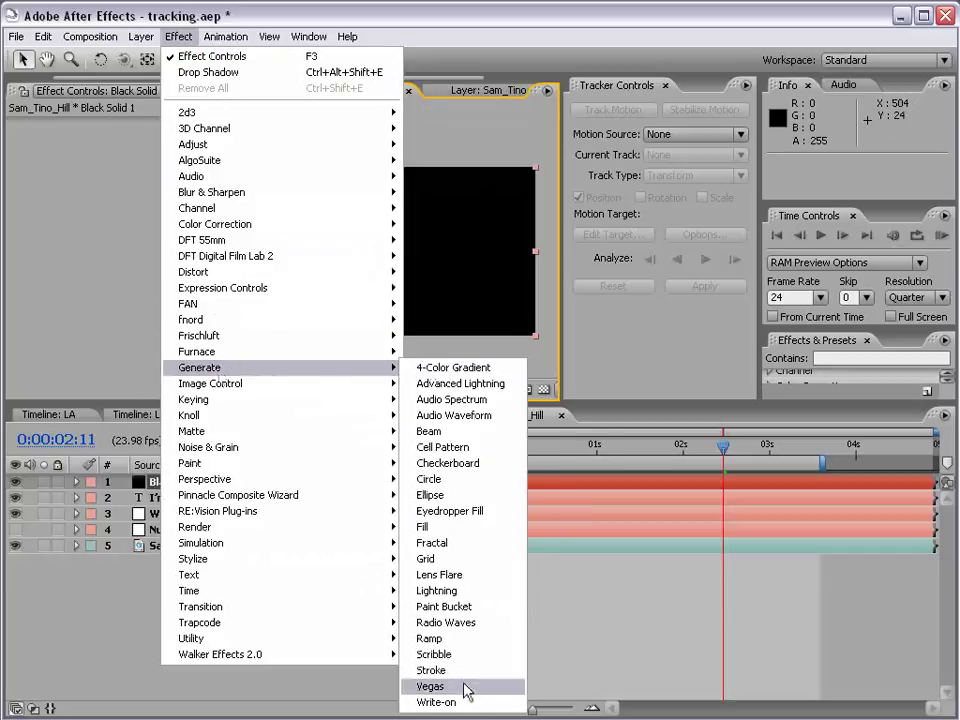
{"action": "left_click", "coordinate": [482, 584]}
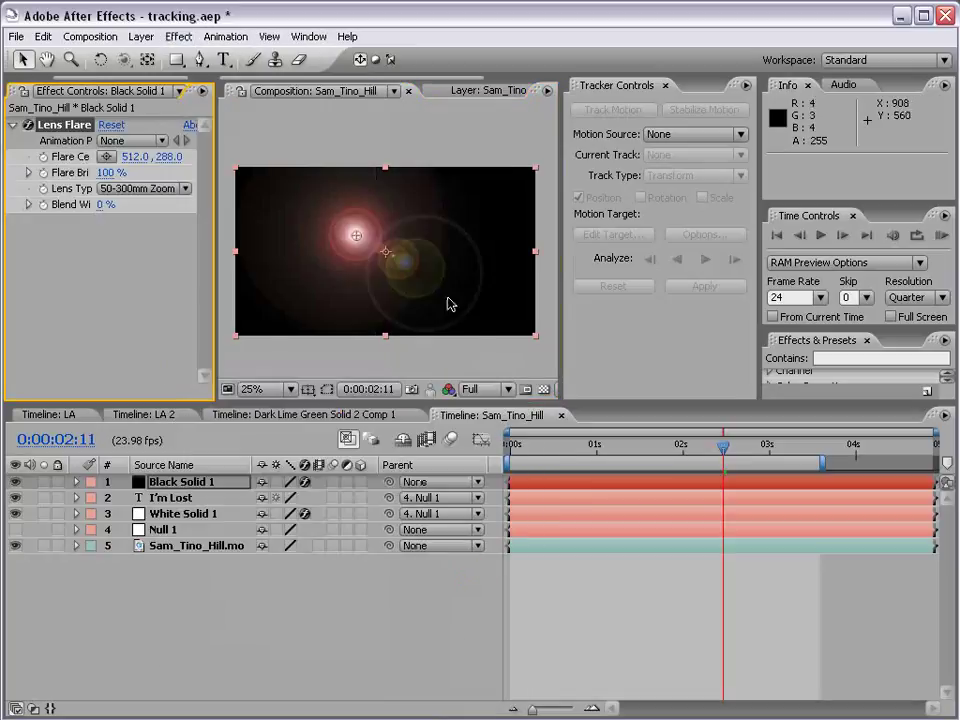
{"action": "left_click_drag", "start_coordinate": [355, 240], "coordinate": [468, 282]}
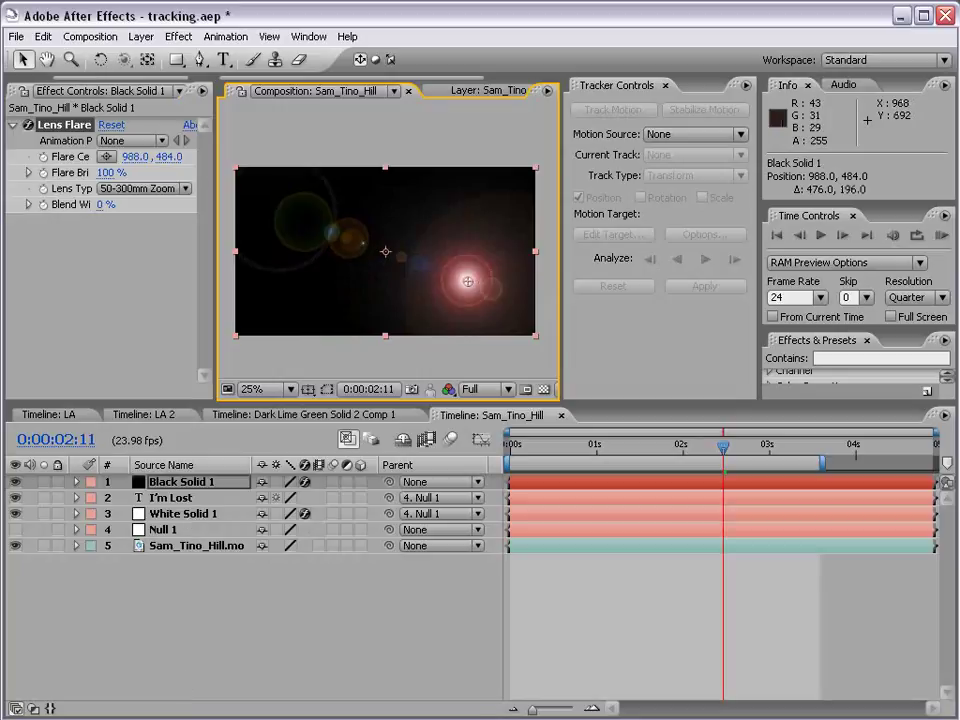
Set the blending mode of Black Solid 1 to Screen so the flare overlays the footage
{"action": "key", "text": "F4"}
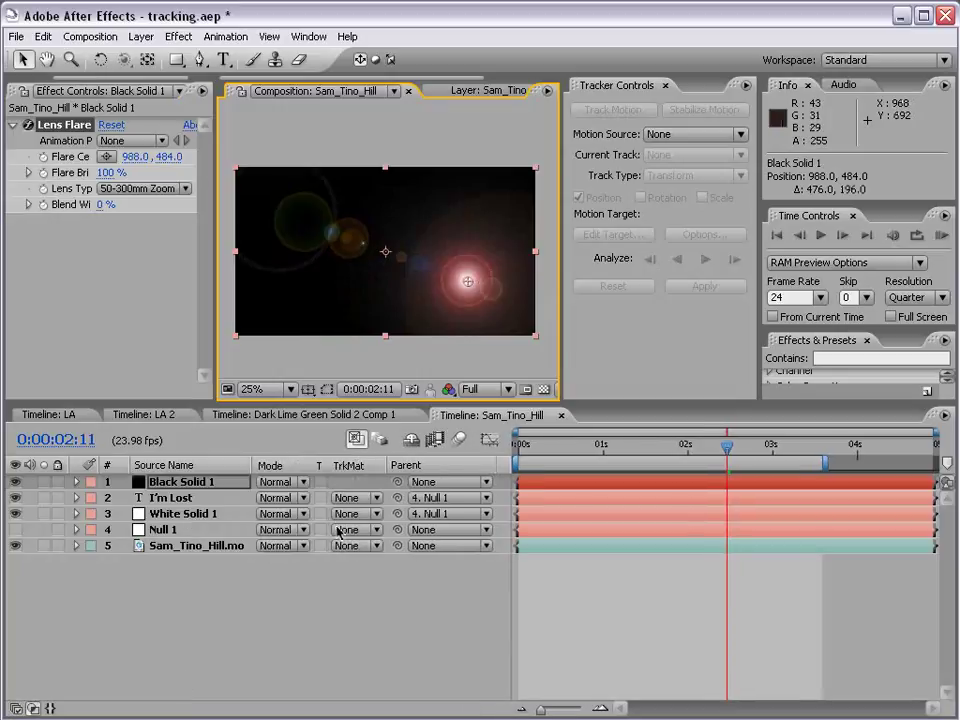
{"action": "left_click", "coordinate": [282, 482]}
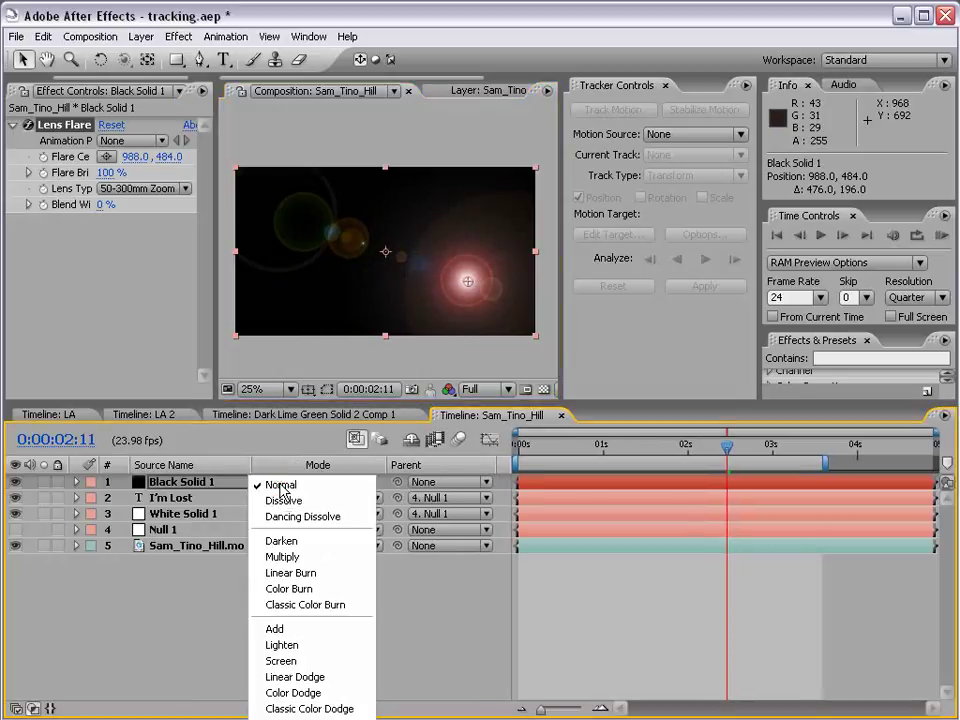
{"action": "left_click", "coordinate": [287, 661]}
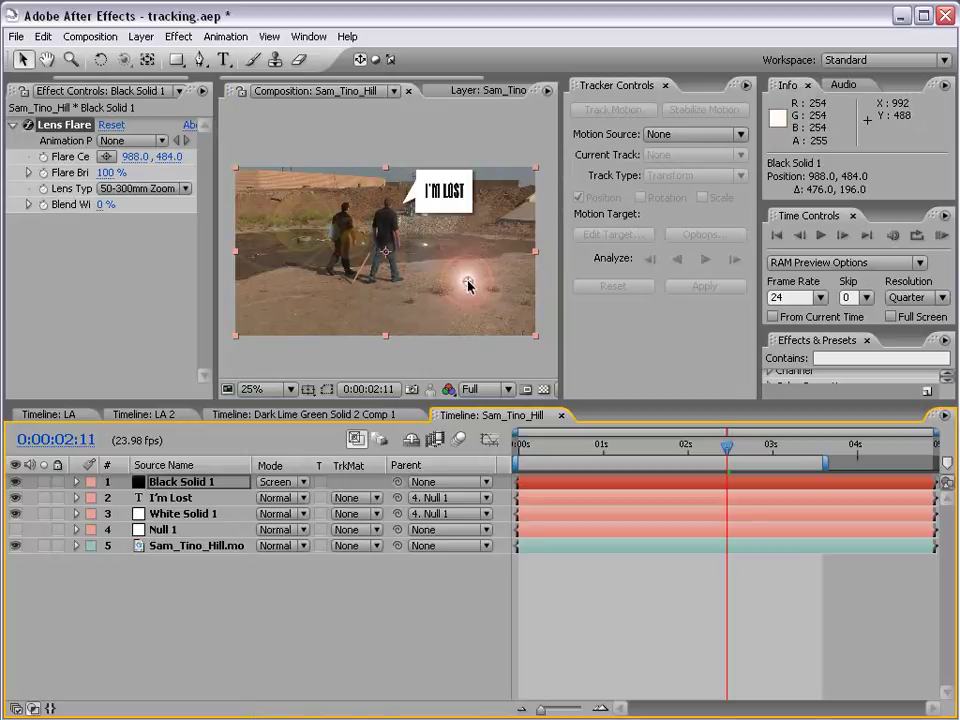
Move the lens flare centre to about 676, 172 on the walking man's head and hide the I'm Lost and White Solid 1 layers
{"action": "left_click_drag", "start_coordinate": [468, 279], "coordinate": [397, 208]}
{"action": "left_click", "coordinate": [170, 497]}
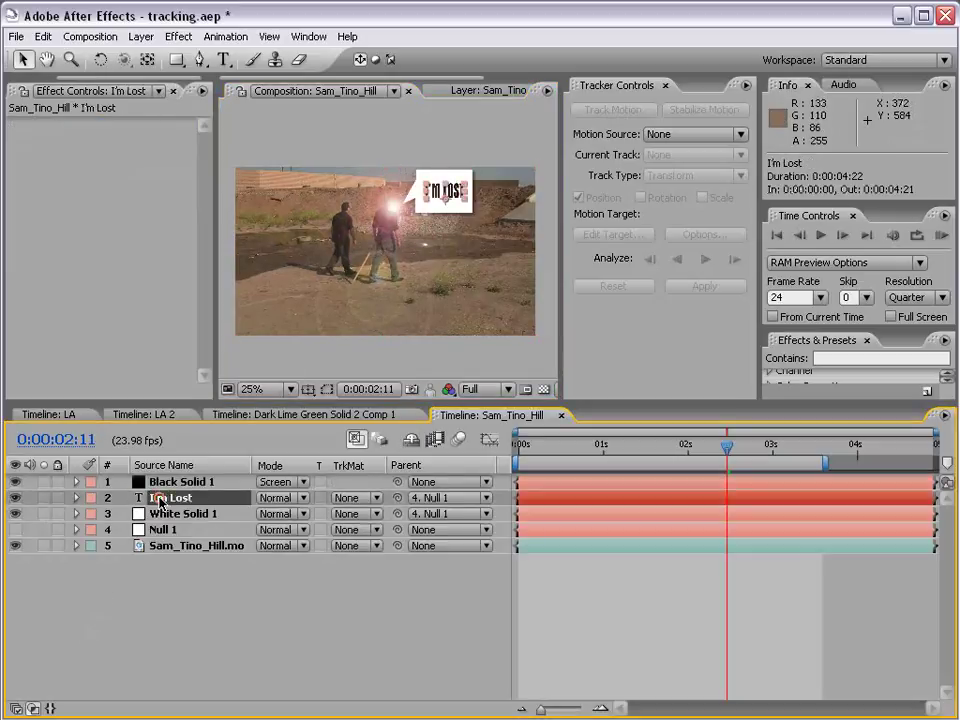
{"action": "left_click_drag", "start_coordinate": [15, 497], "coordinate": [15, 513]}
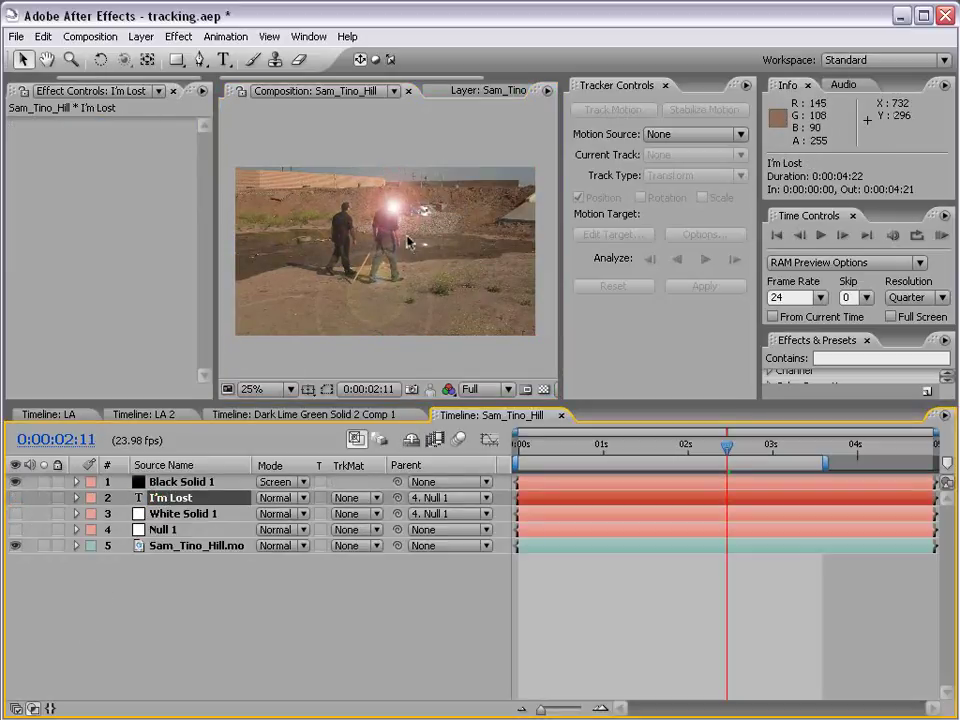
Fine-tune the flare centre of Black Solid 1 to about 662, 166 on the man's head
{"action": "key", "text": "."}
{"action": "left_click", "coordinate": [350, 243]}
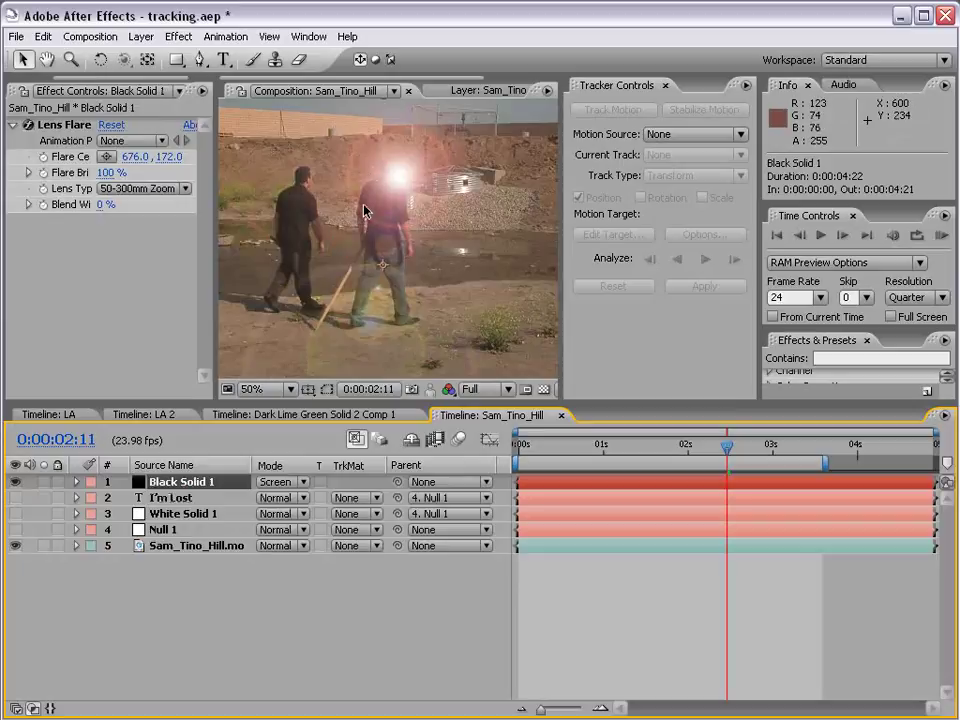
{"action": "left_click_drag", "start_coordinate": [215, 176], "coordinate": [283, 176]}
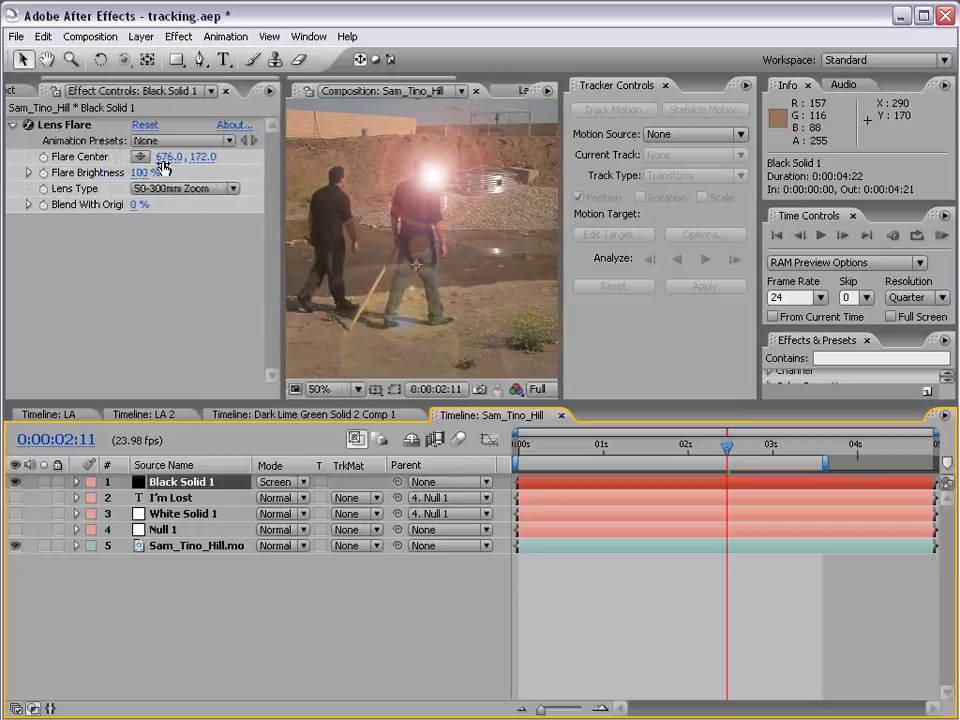
{"action": "left_click", "coordinate": [141, 160]}
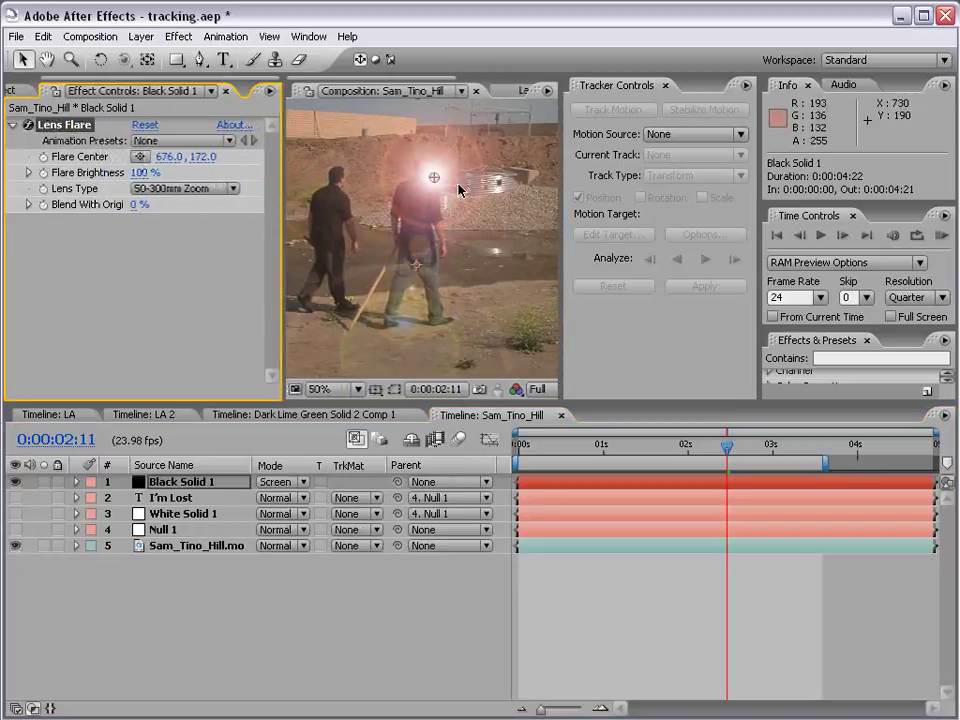
{"action": "mouse_move", "coordinate": [435, 178]}
{"action": "left_mouse_down"}
{"action": "mouse_move", "coordinate": [380, 190]}
{"action": "mouse_move", "coordinate": [428, 178]}
{"action": "left_mouse_up"}
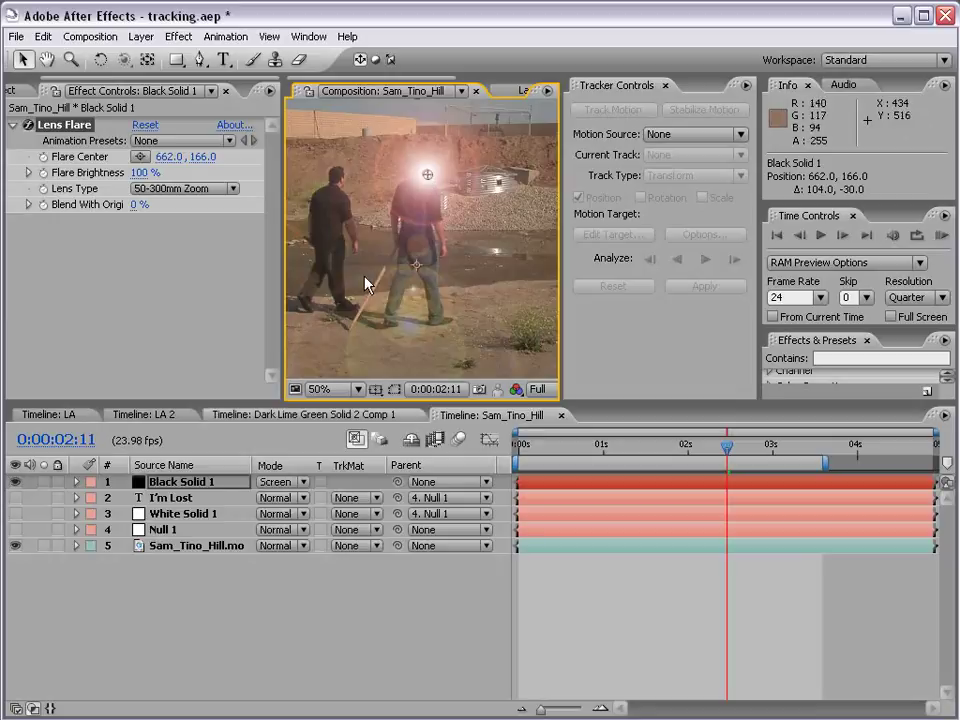
Reveal Null 1's Position keyframes and the Lens Flare properties of Black Solid 1 in the timeline
{"action": "left_click", "coordinate": [164, 530]}
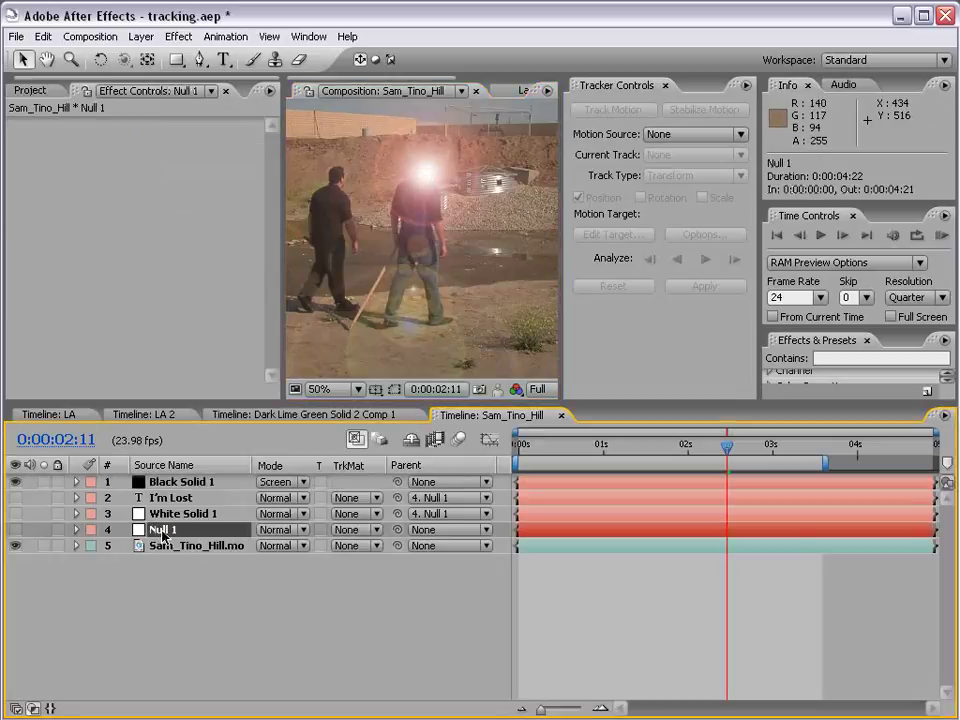
{"action": "key", "text": "p"}
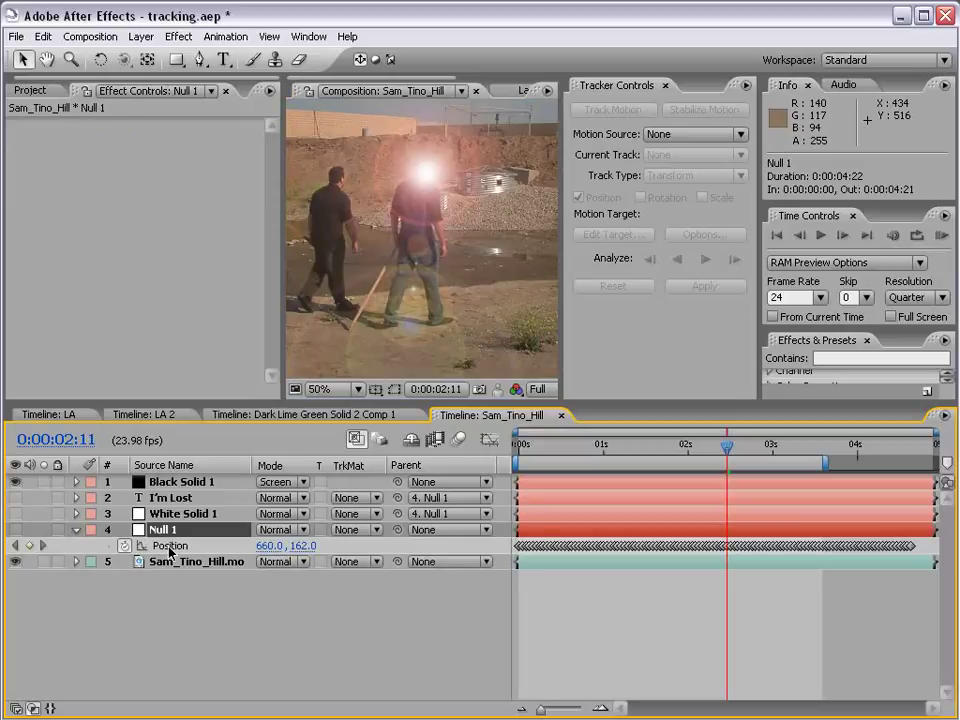
{"action": "left_click", "coordinate": [165, 483]}
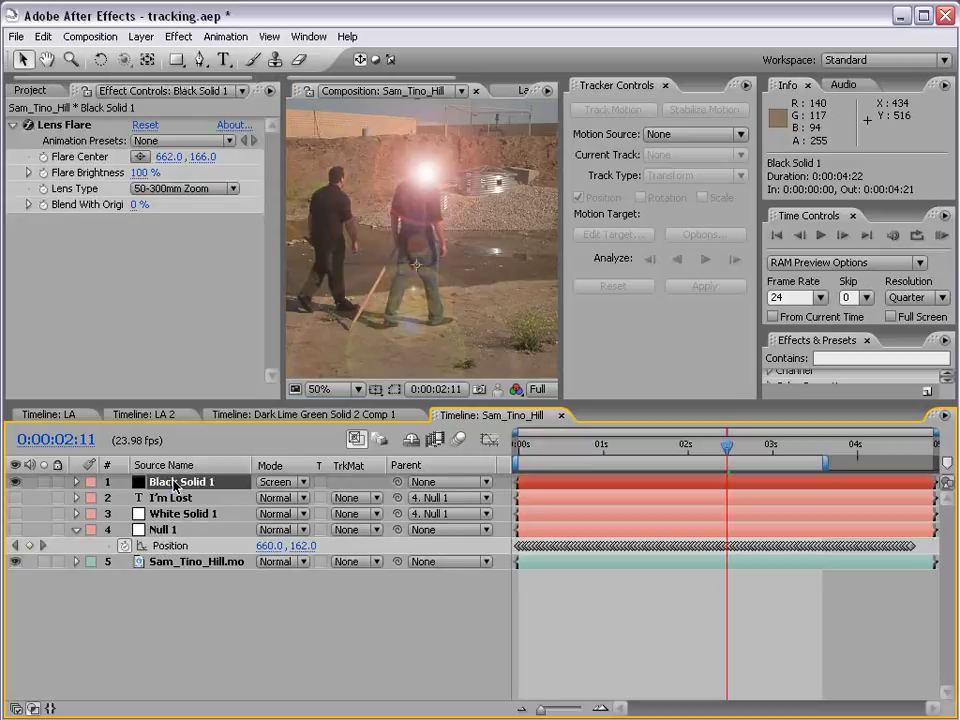
{"action": "left_click", "coordinate": [78, 482]}
{"action": "left_click", "coordinate": [92, 498]}
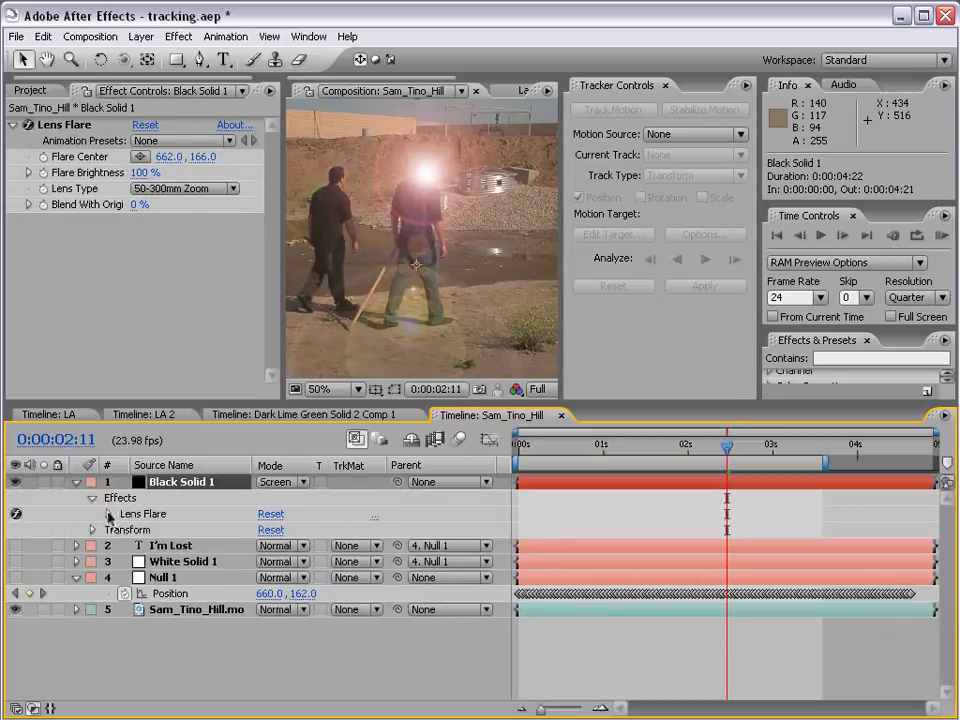
{"action": "left_click", "coordinate": [108, 514]}
{"action": "left_click_drag", "start_coordinate": [168, 402], "coordinate": [168, 347]}
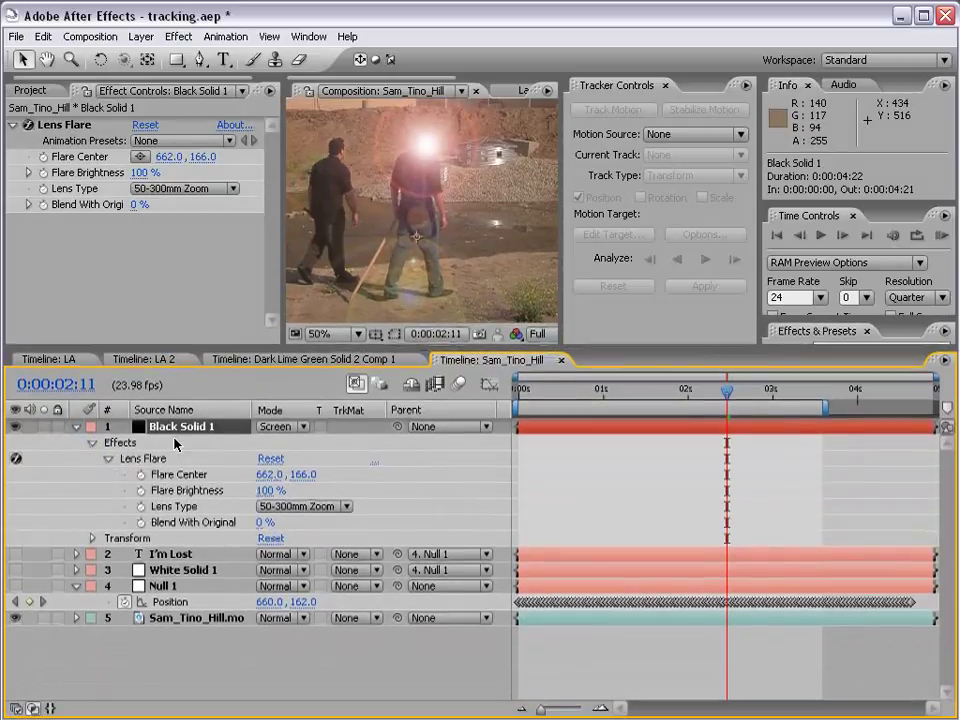
Link the Flare Center to Null 1's Position with an expression and scrub through the footage to check the flare's motion
{"action": "left_click", "coordinate": [169, 476]}
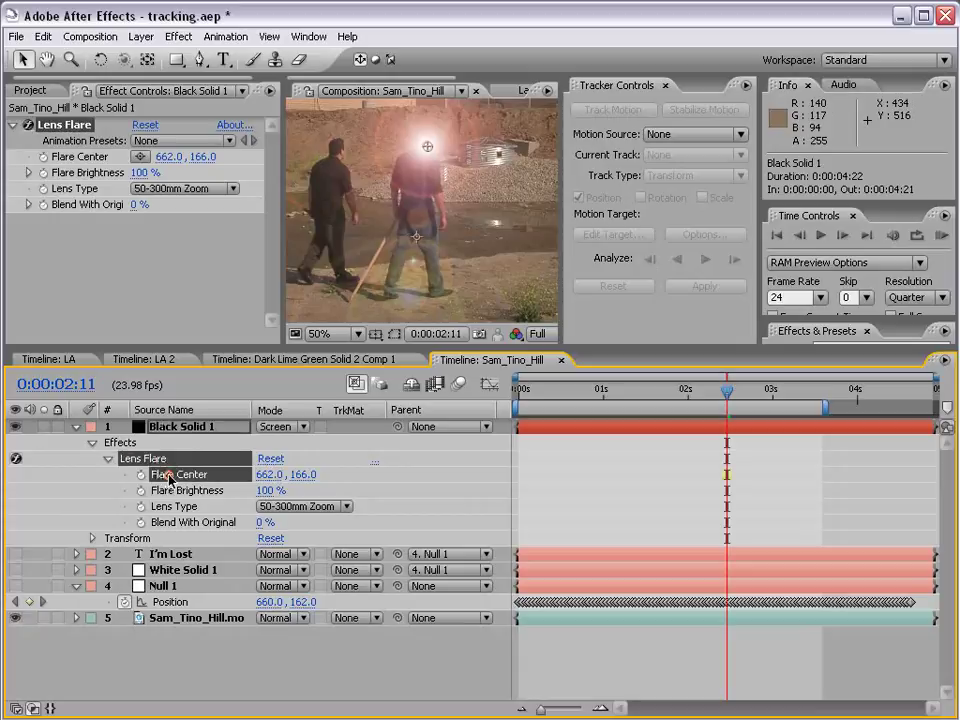
{"action": "left_click_drag", "start_coordinate": [560, 390], "coordinate": [518, 390]}
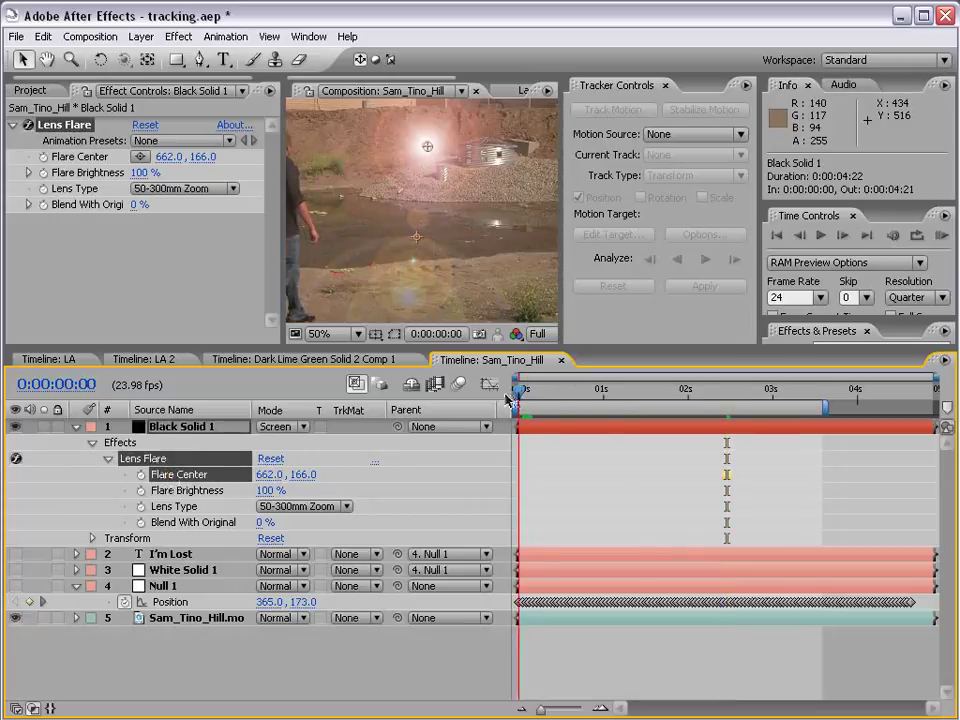
{"action": "left_click", "coordinate": [132, 481]}
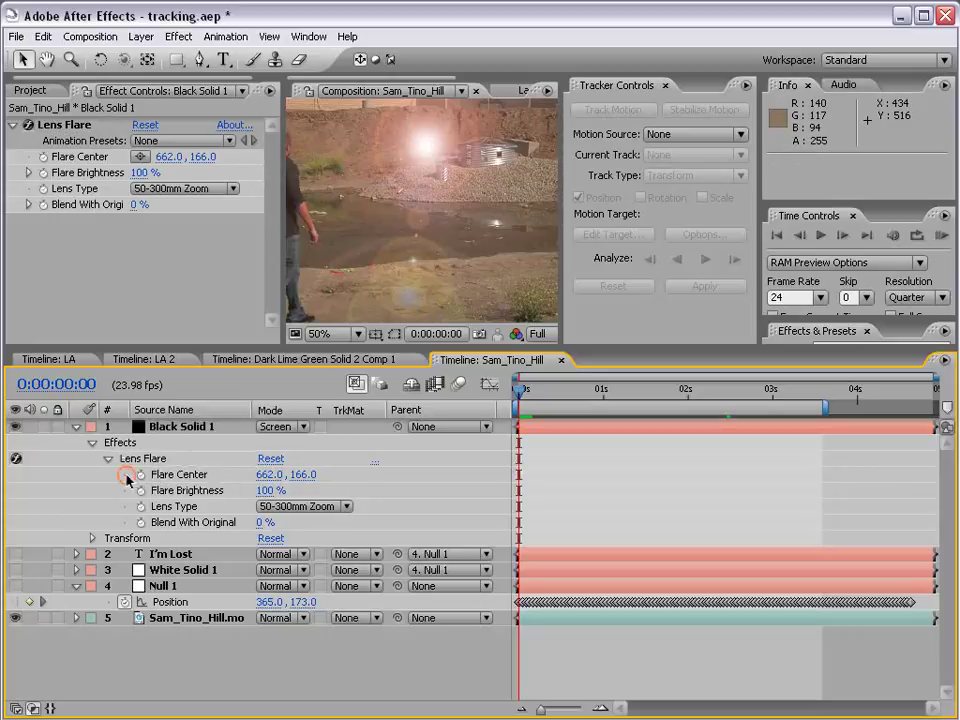
{"action": "left_click", "coordinate": [141, 474], "text": "alt"}
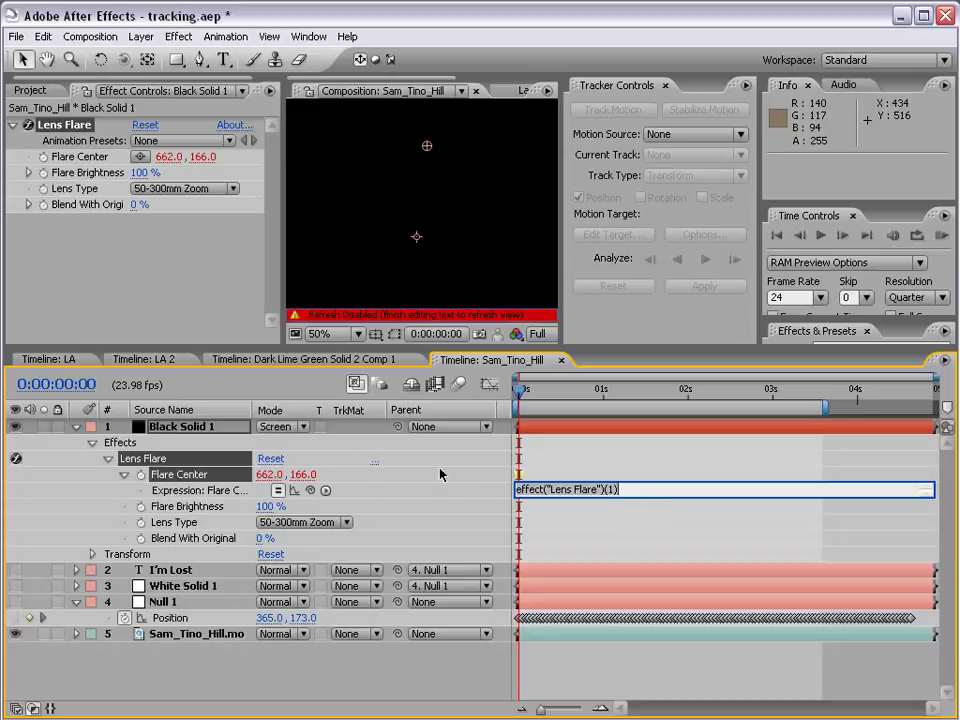
{"action": "left_click_drag", "start_coordinate": [310, 490], "coordinate": [208, 624]}
{"action": "left_click", "coordinate": [418, 665]}
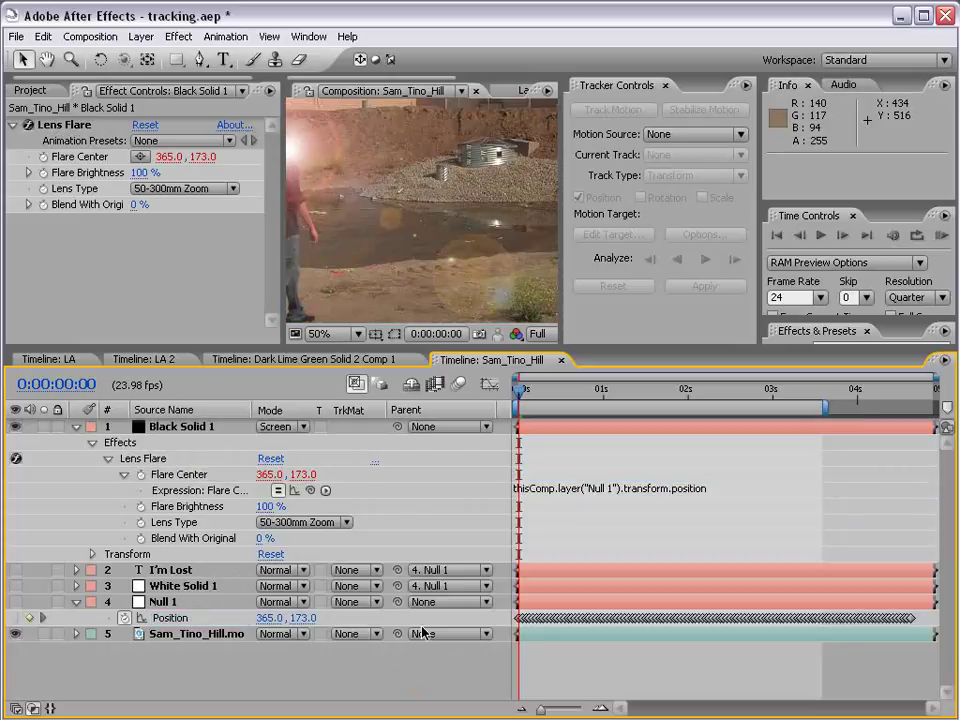
{"action": "scroll", "coordinate": [403, 180], "scroll_direction": "down", "scroll_amount": 1}
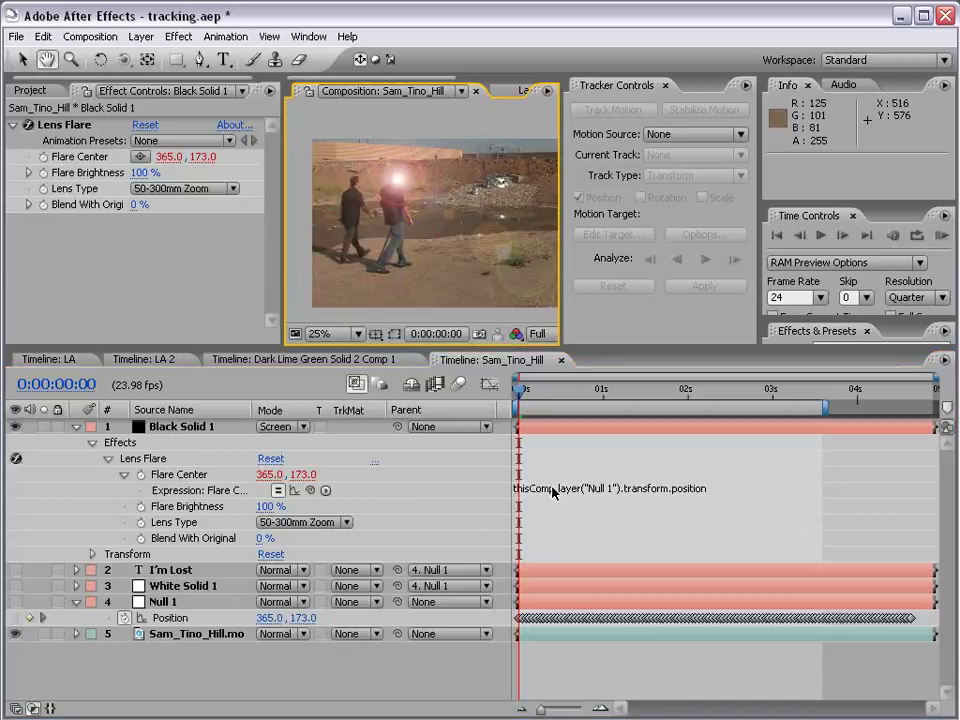
{"action": "left_click", "coordinate": [163, 602]}
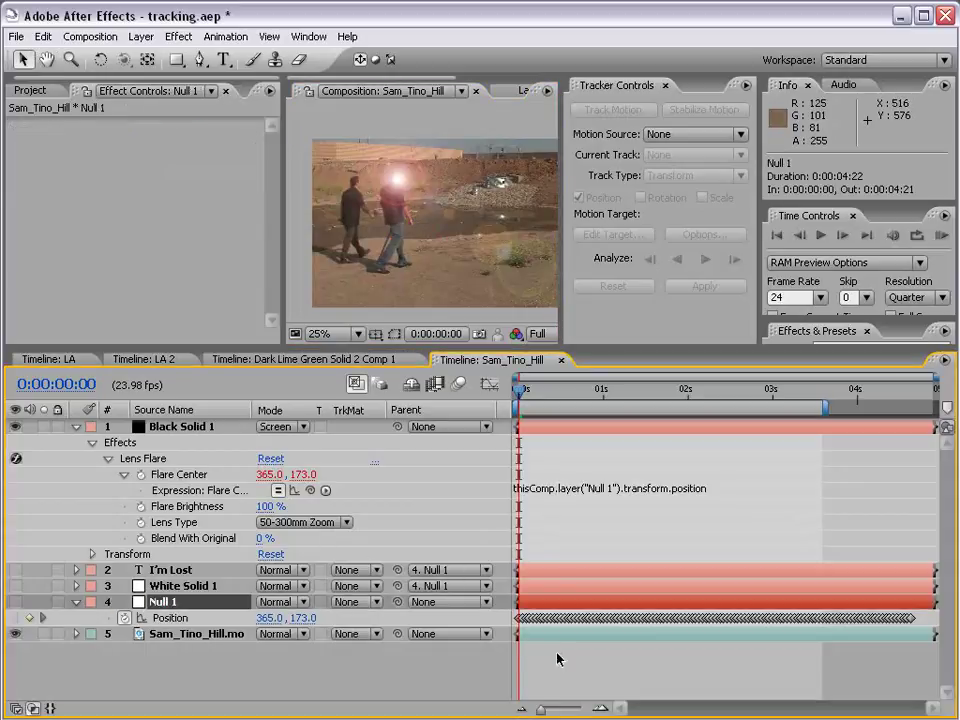
{"action": "mouse_move", "coordinate": [519, 390]}
{"action": "left_mouse_down"}
{"action": "mouse_move", "coordinate": [778, 393]}
{"action": "mouse_move", "coordinate": [686, 404]}
{"action": "mouse_move", "coordinate": [521, 395]}
{"action": "mouse_move", "coordinate": [612, 404]}
{"action": "mouse_move", "coordinate": [707, 396]}
{"action": "mouse_move", "coordinate": [615, 392]}
{"action": "mouse_move", "coordinate": [512, 411]}
{"action": "left_mouse_up"}
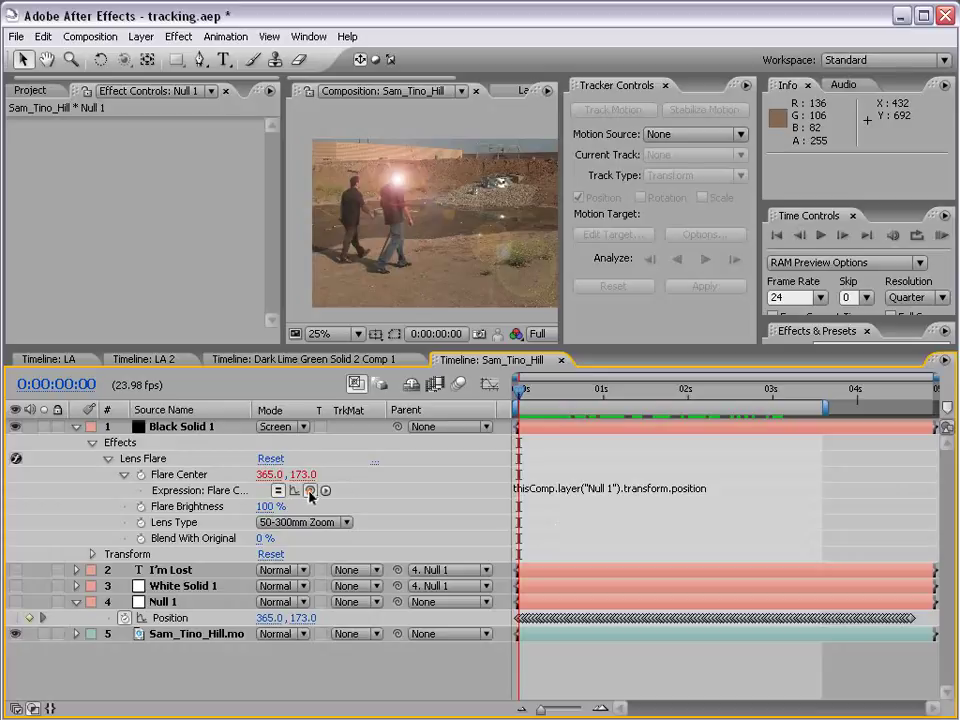
Replace the Flare Center expression with a copy of all Null 1 Position keyframes, pasted at the first frame
{"action": "left_click", "coordinate": [141, 476], "text": "alt"}
{"action": "left_click", "coordinate": [566, 474]}
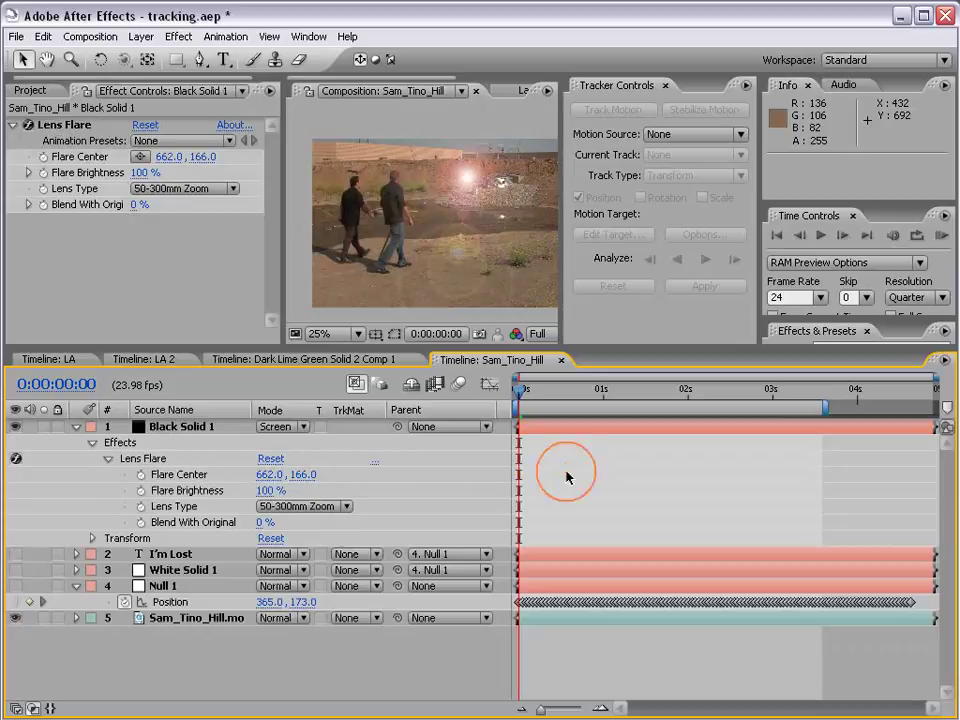
{"action": "left_click", "coordinate": [168, 602]}
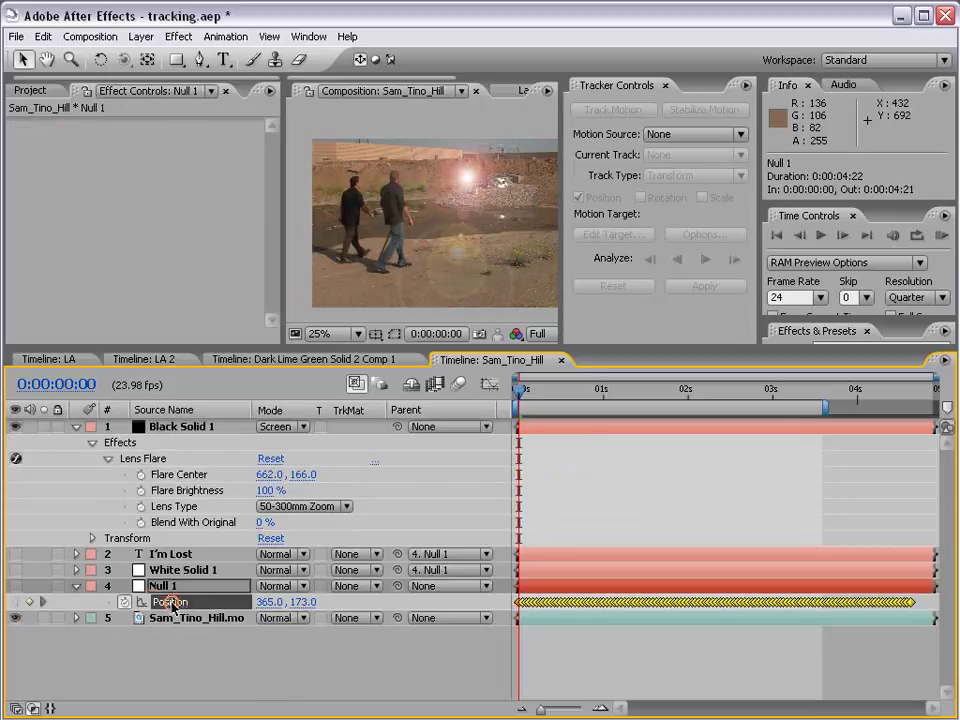
{"action": "left_click", "coordinate": [43, 36]}
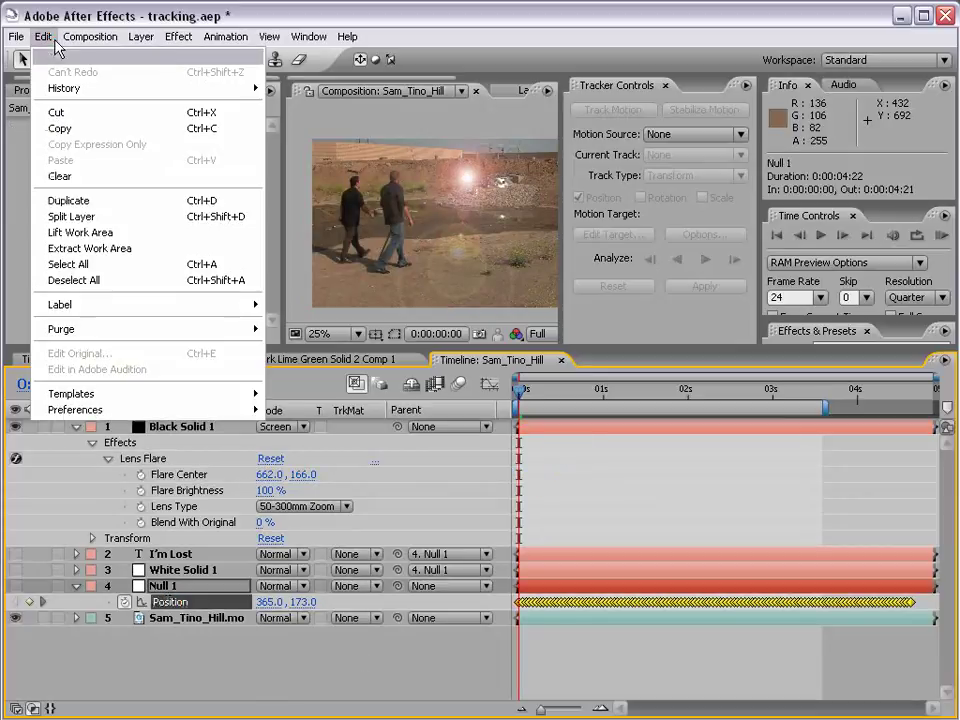
{"action": "left_click", "coordinate": [62, 129]}
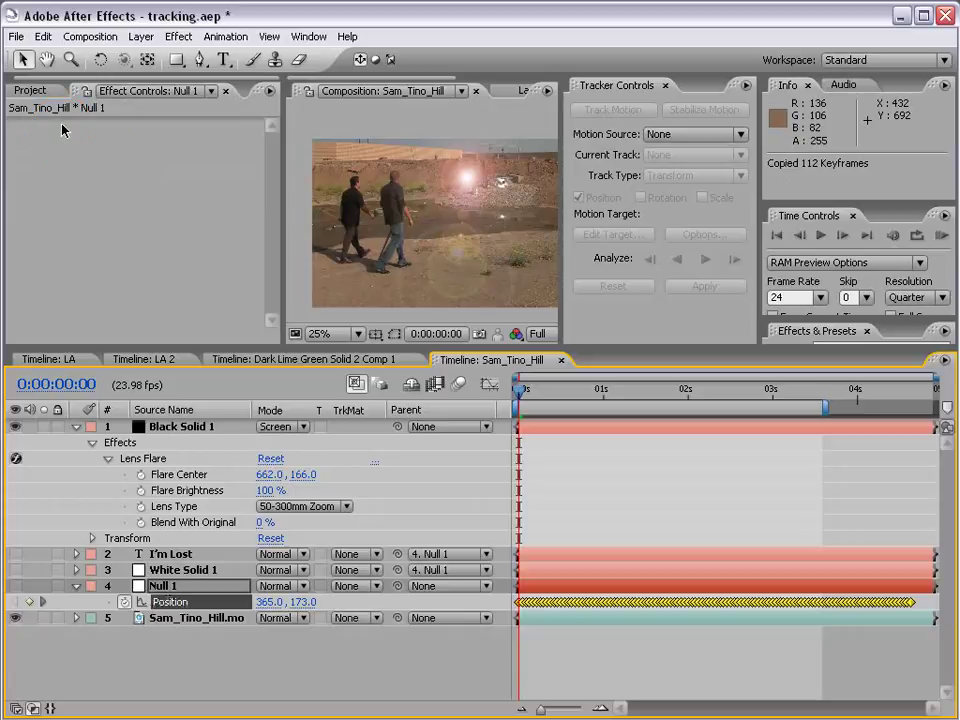
{"action": "left_click", "coordinate": [180, 476]}
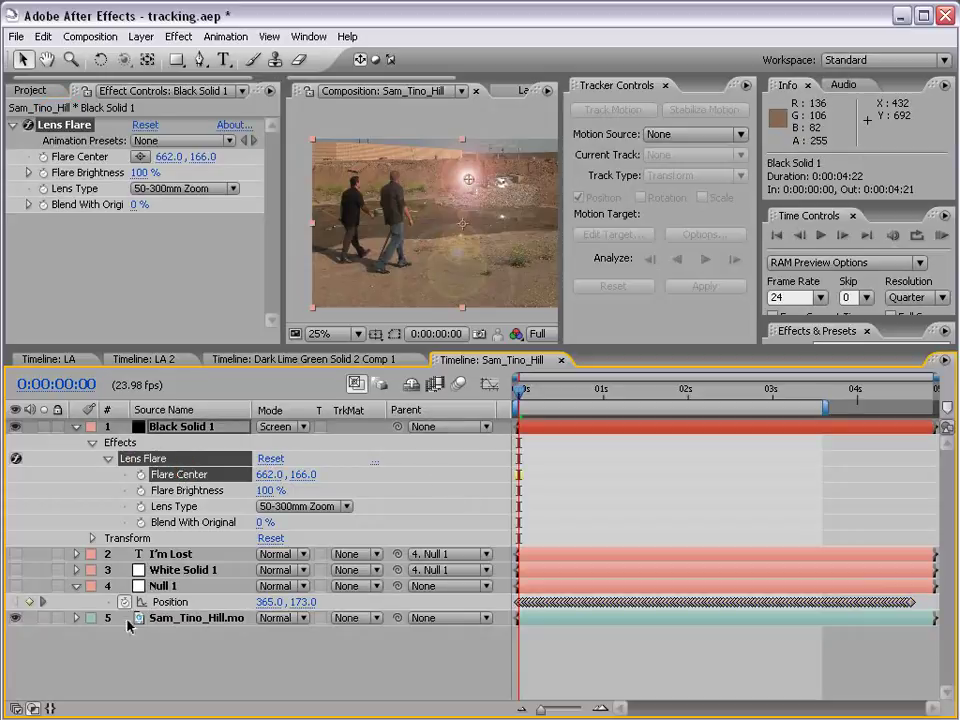
{"action": "left_click", "coordinate": [43, 36]}
{"action": "left_click", "coordinate": [60, 160]}
{"action": "left_click", "coordinate": [574, 628]}
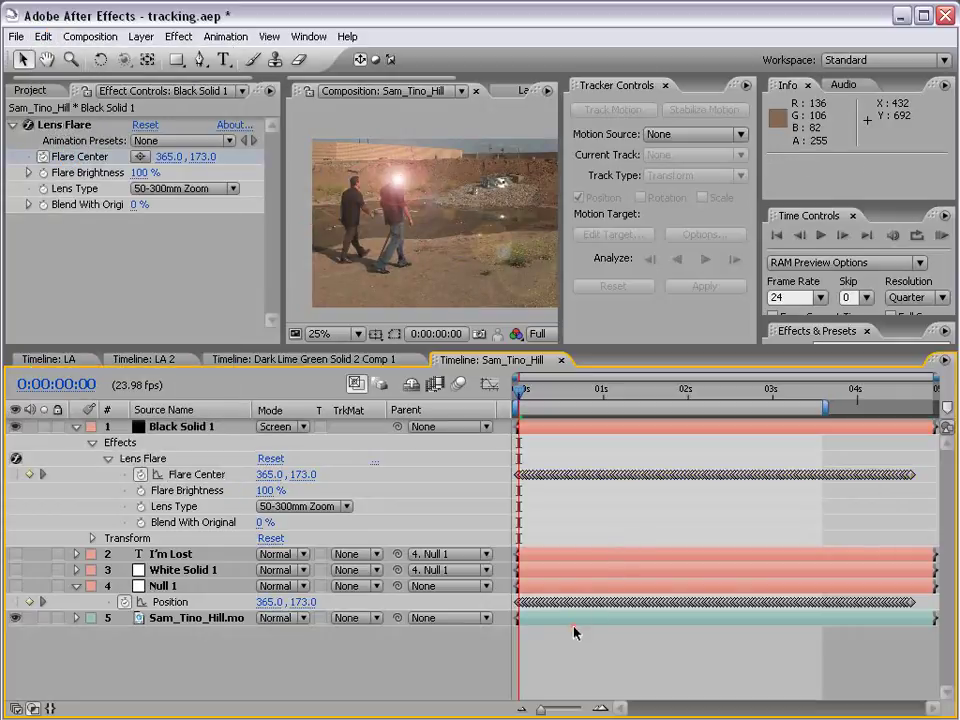
Preview the composition in an enlarged view to check that the flare follows the man's head
{"action": "mouse_move", "coordinate": [525, 401]}
{"action": "left_mouse_down"}
{"action": "mouse_move", "coordinate": [775, 398]}
{"action": "mouse_move", "coordinate": [508, 401]}
{"action": "left_mouse_up"}
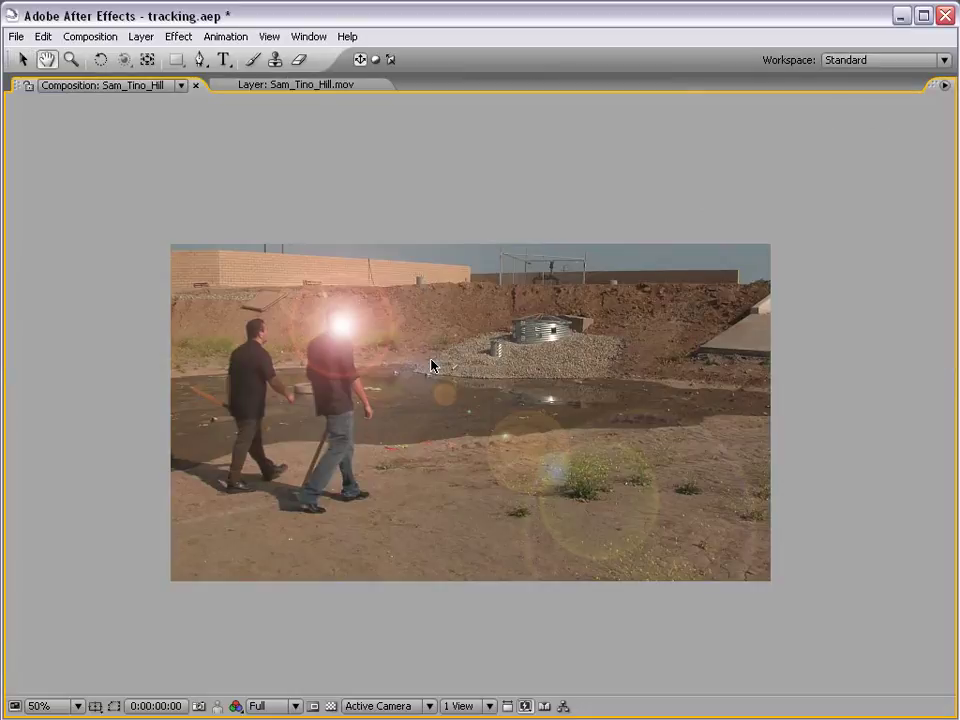
{"action": "key", "text": "KP_0"}
{"action": "key", "text": "grave"}
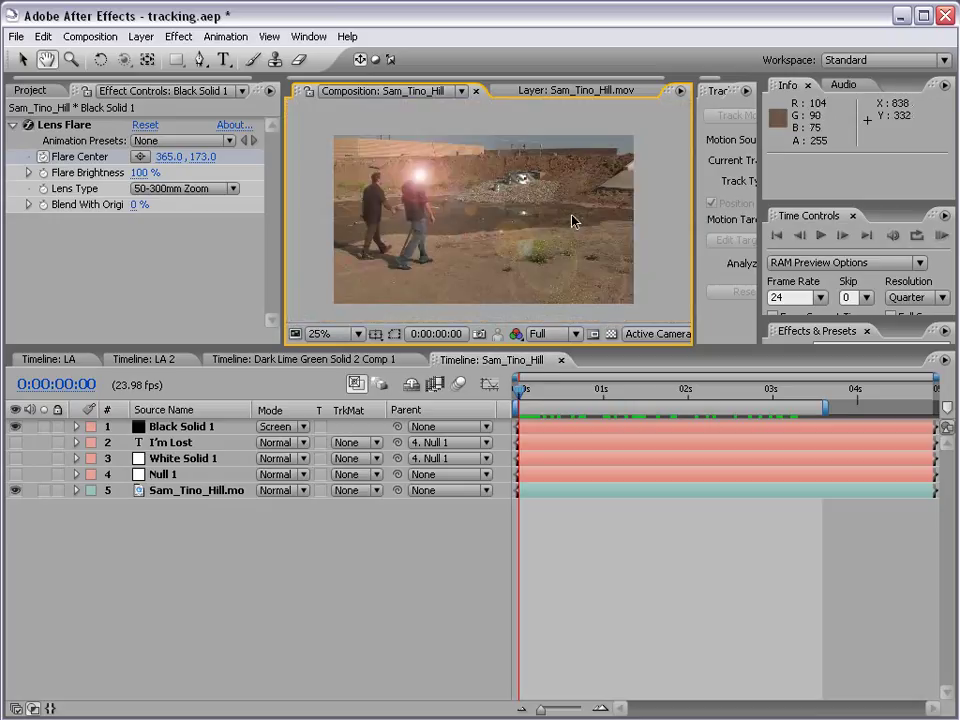